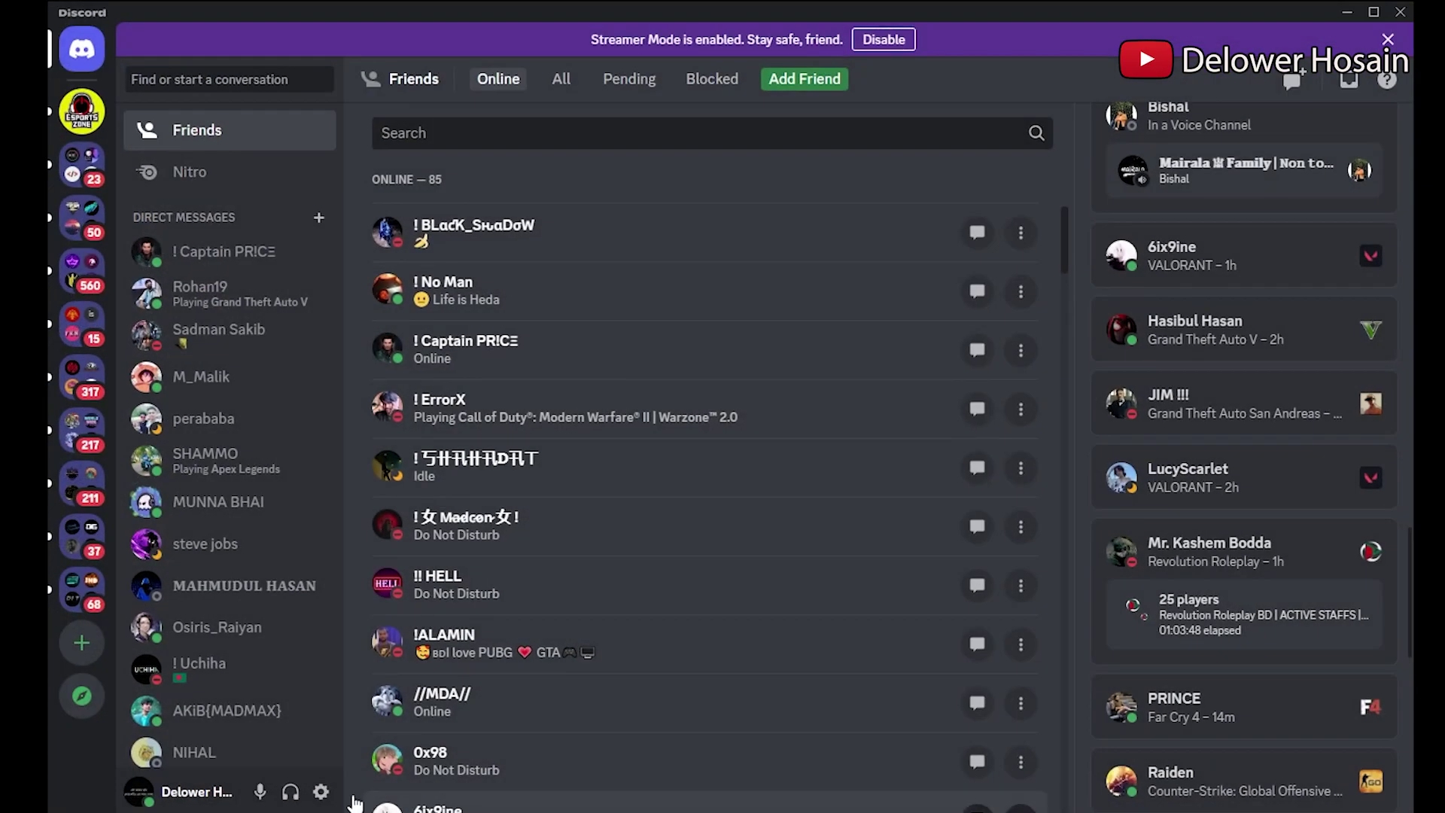
Open your profile card from the user panel, copy your username, and close the card
{"action": "left_click", "coordinate": [180, 792]}
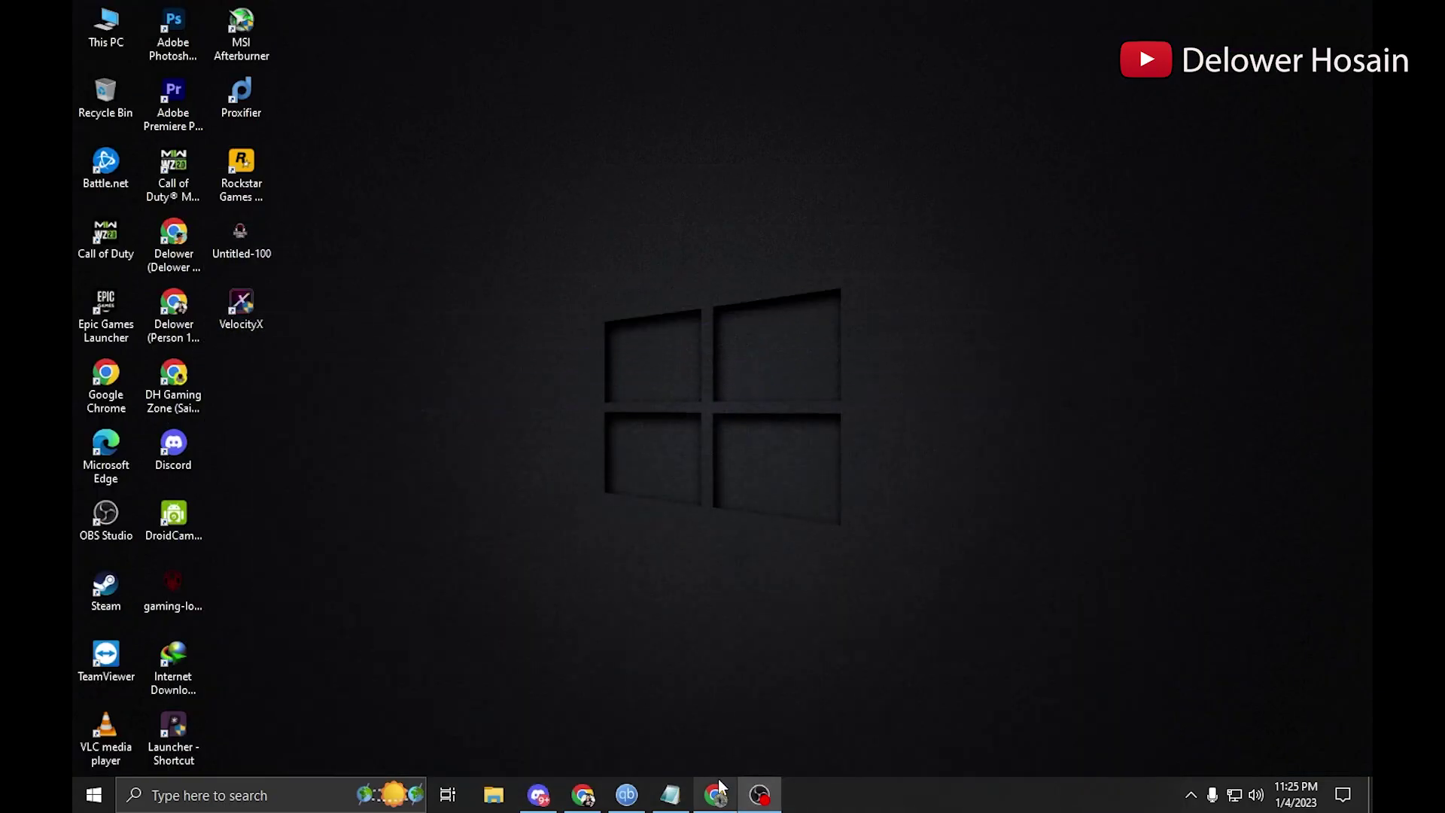
{"action": "left_click", "coordinate": [719, 794]}
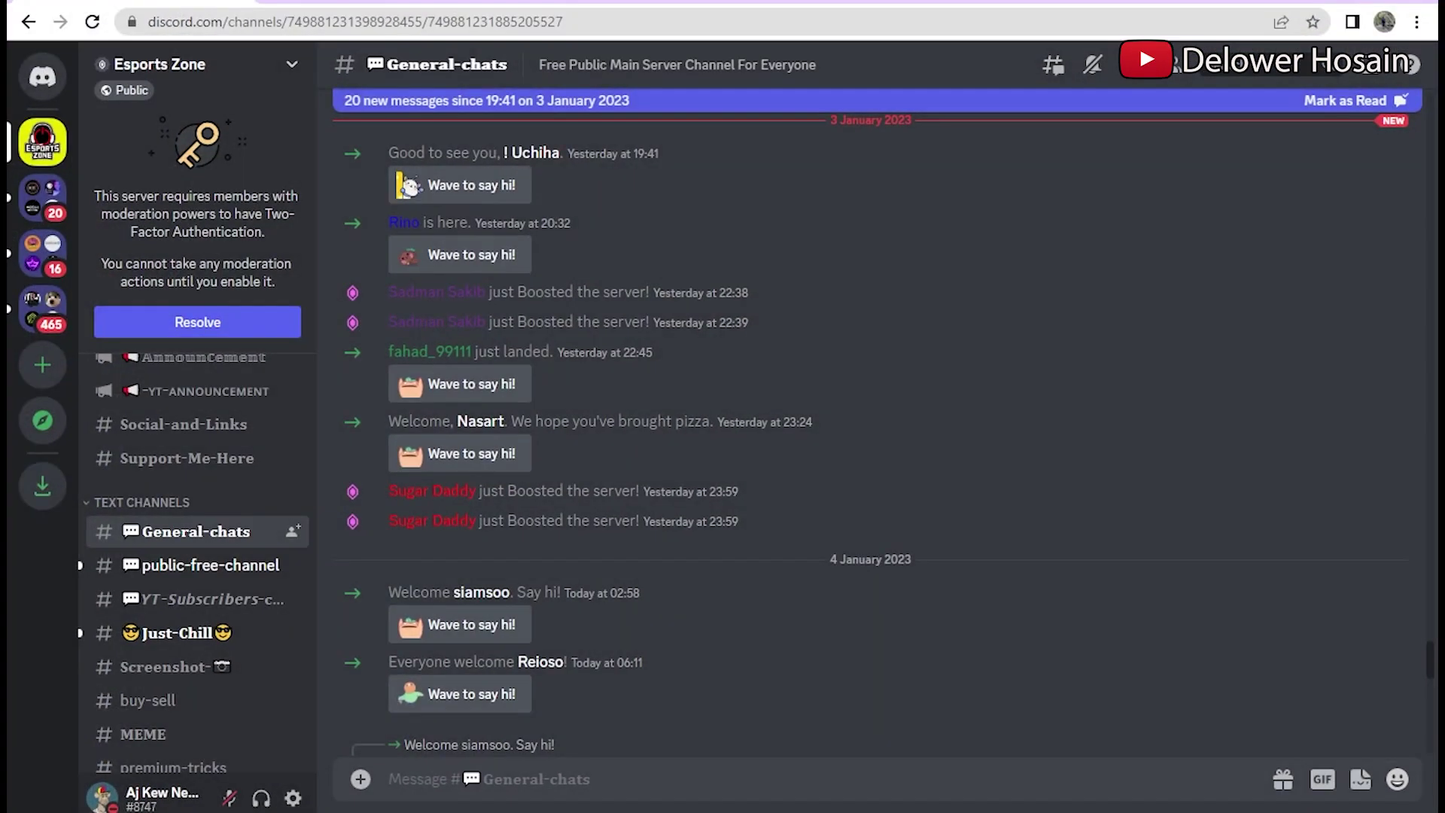
{"action": "left_click", "coordinate": [147, 796]}
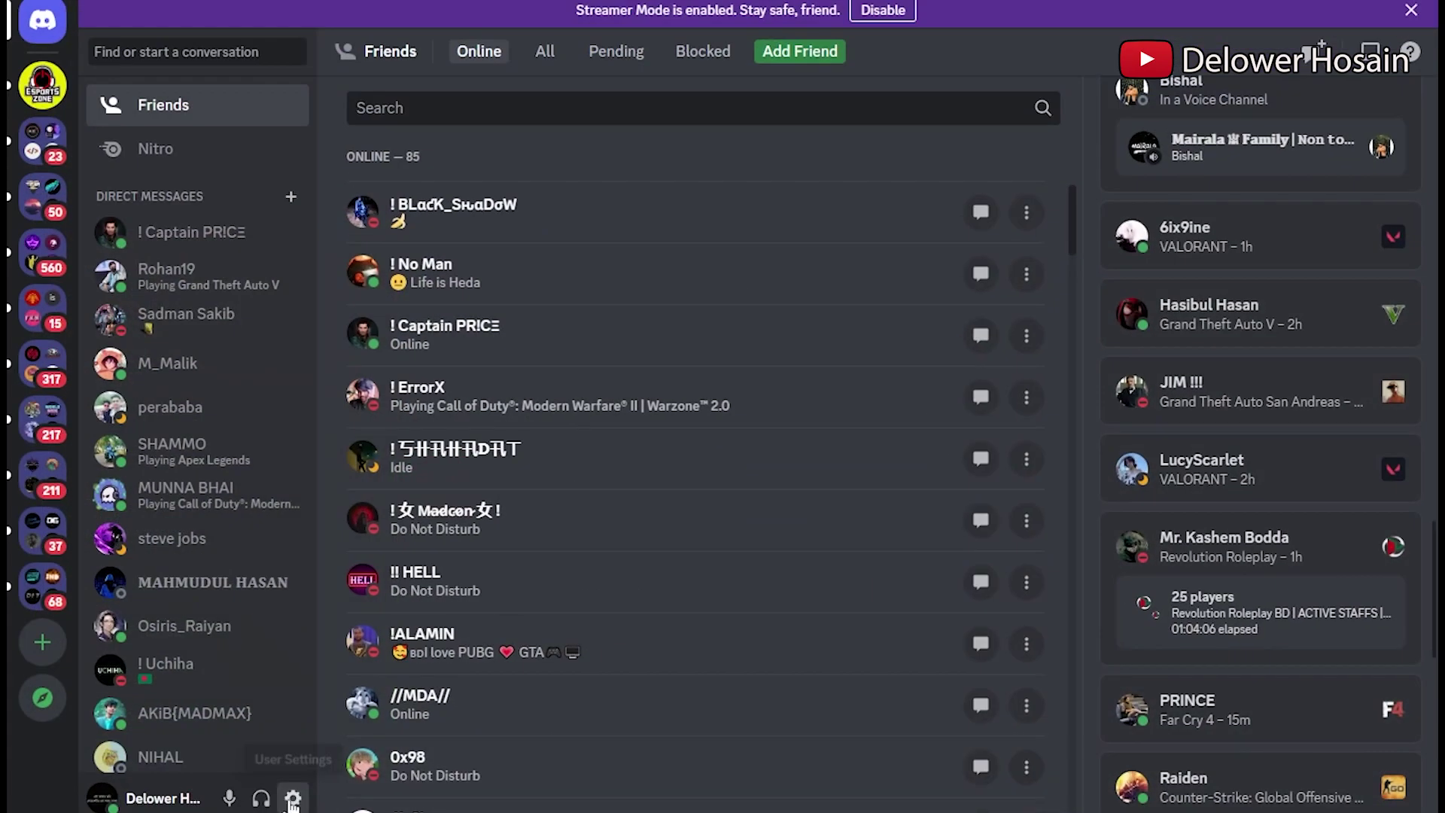
{"action": "left_click", "coordinate": [164, 798]}
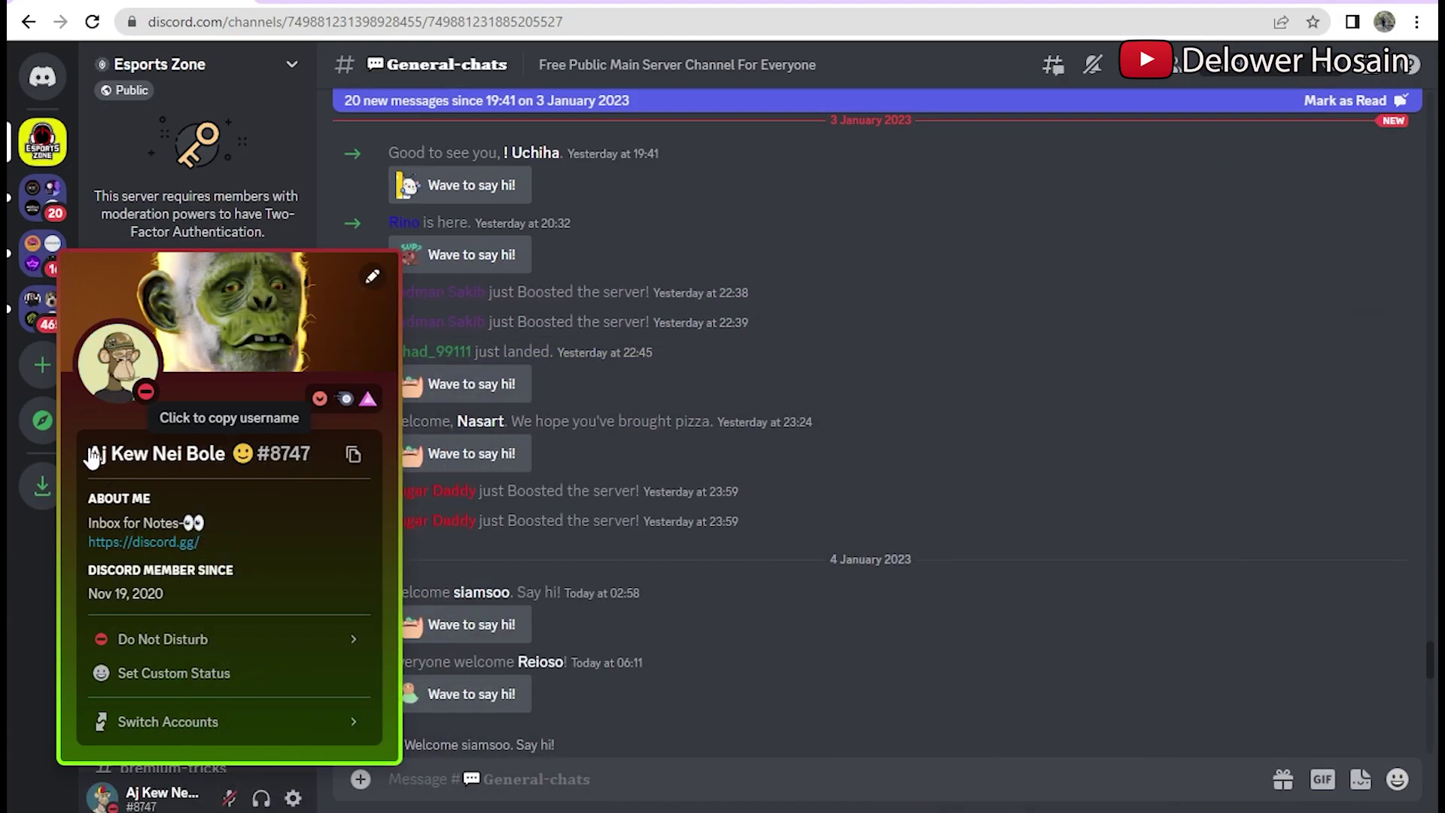
{"action": "left_click", "coordinate": [291, 454]}
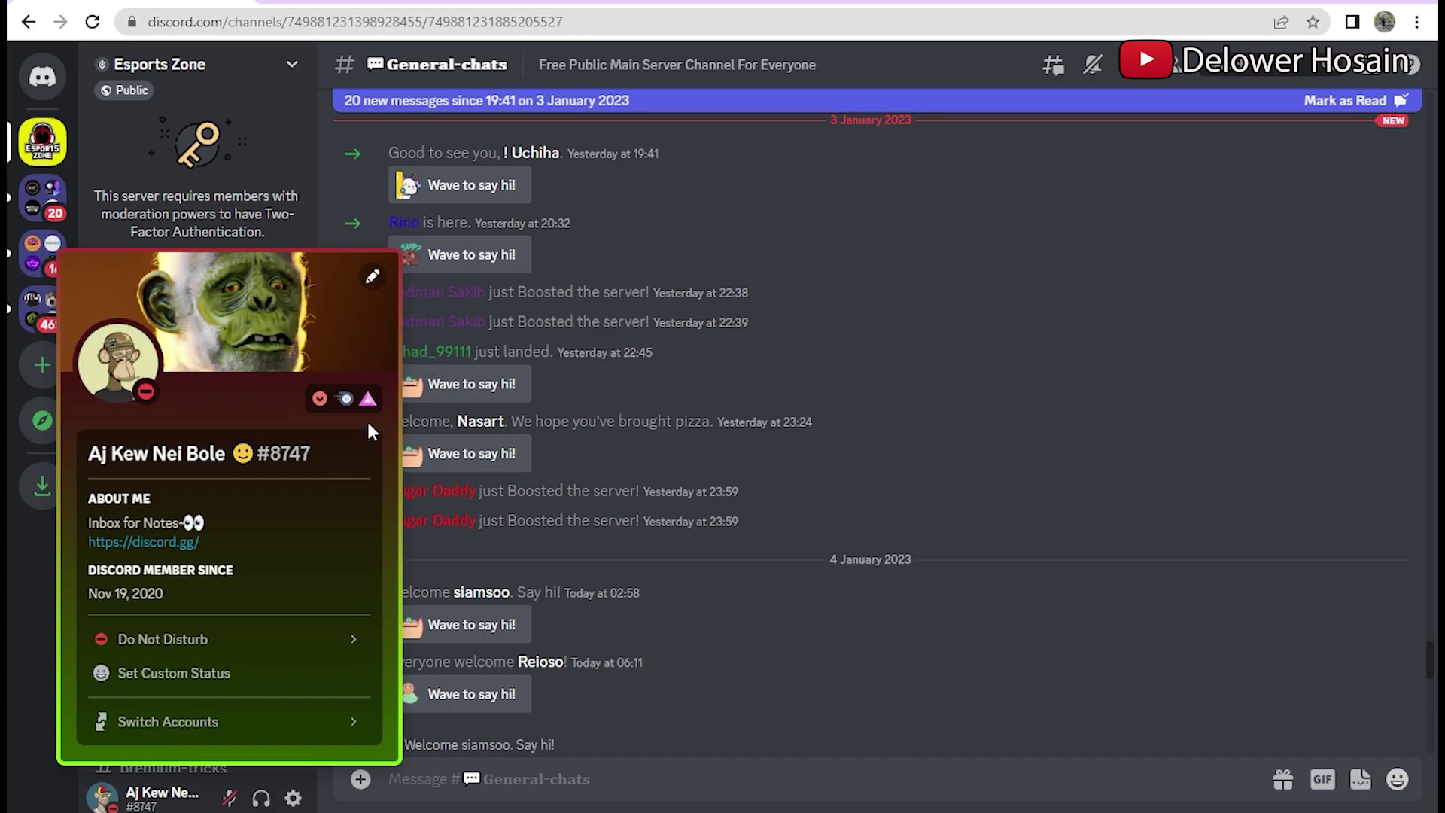
{"action": "left_click", "coordinate": [837, 353]}
Open the Discord Developer Portal in a new tab and view its empty Applications list
{"action": "key", "text": "ctrl+t"}
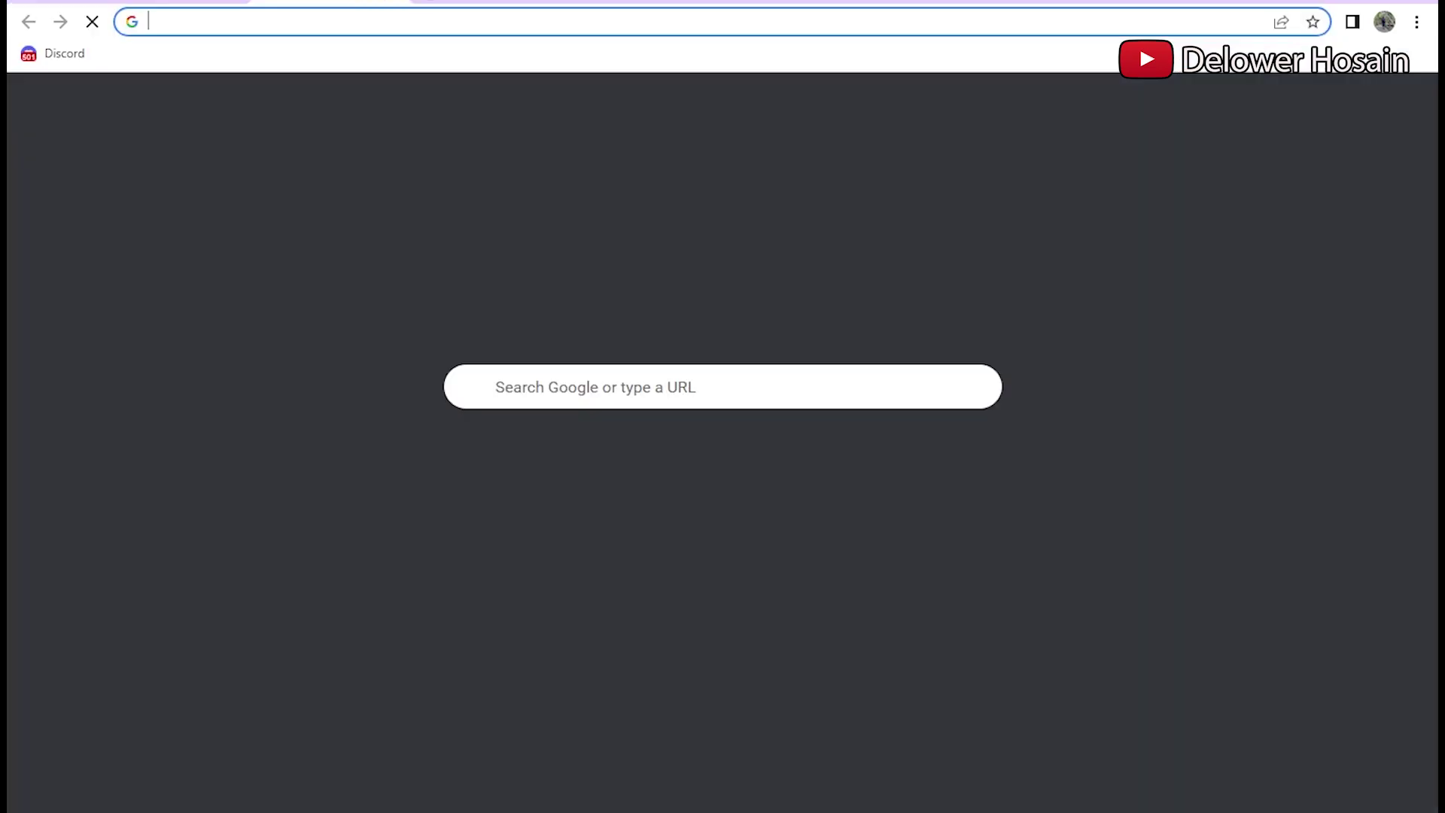
{"action": "type", "text": "di"}
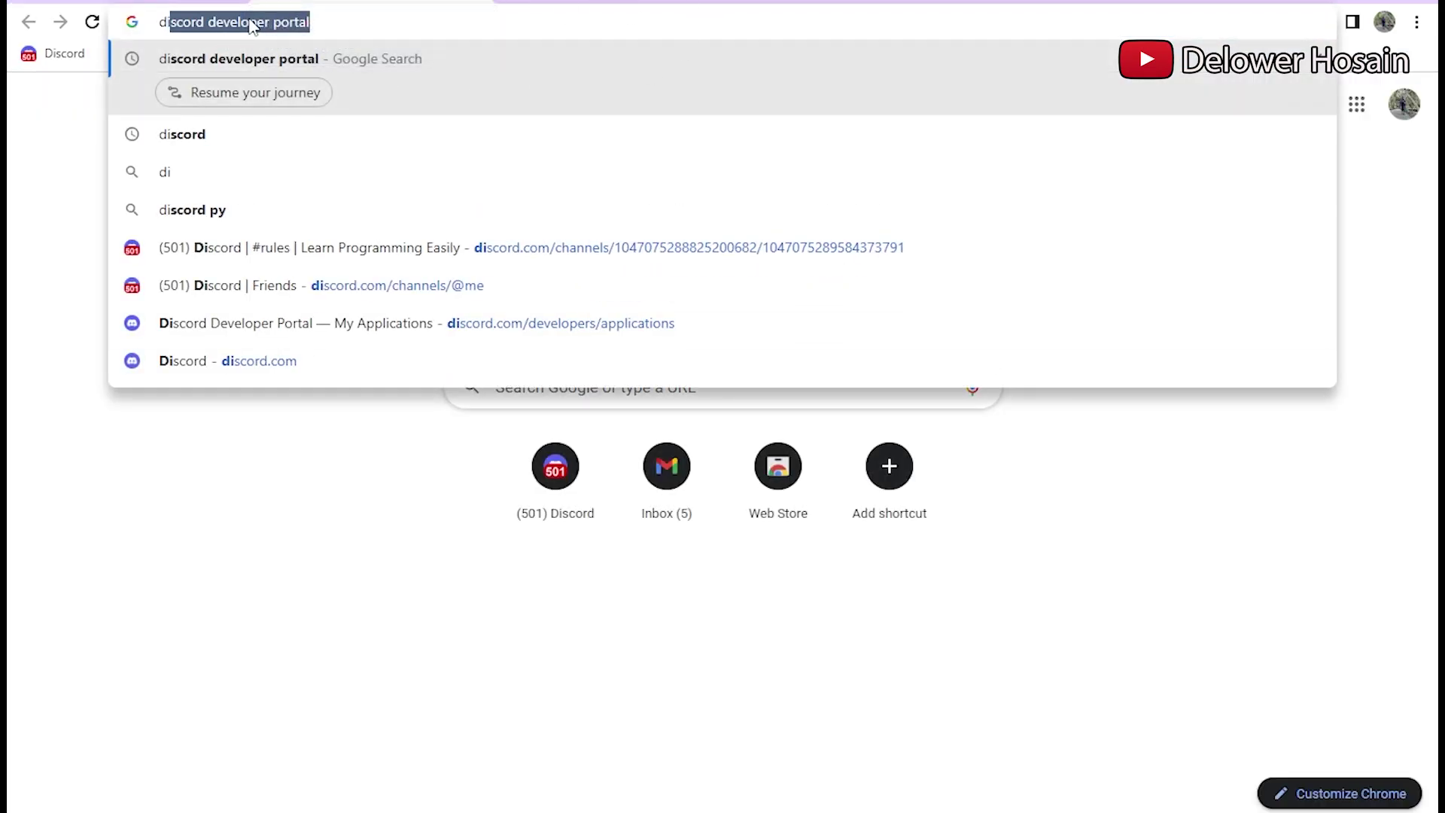
{"action": "key", "text": "Return"}
{"action": "left_click", "coordinate": [418, 257]}
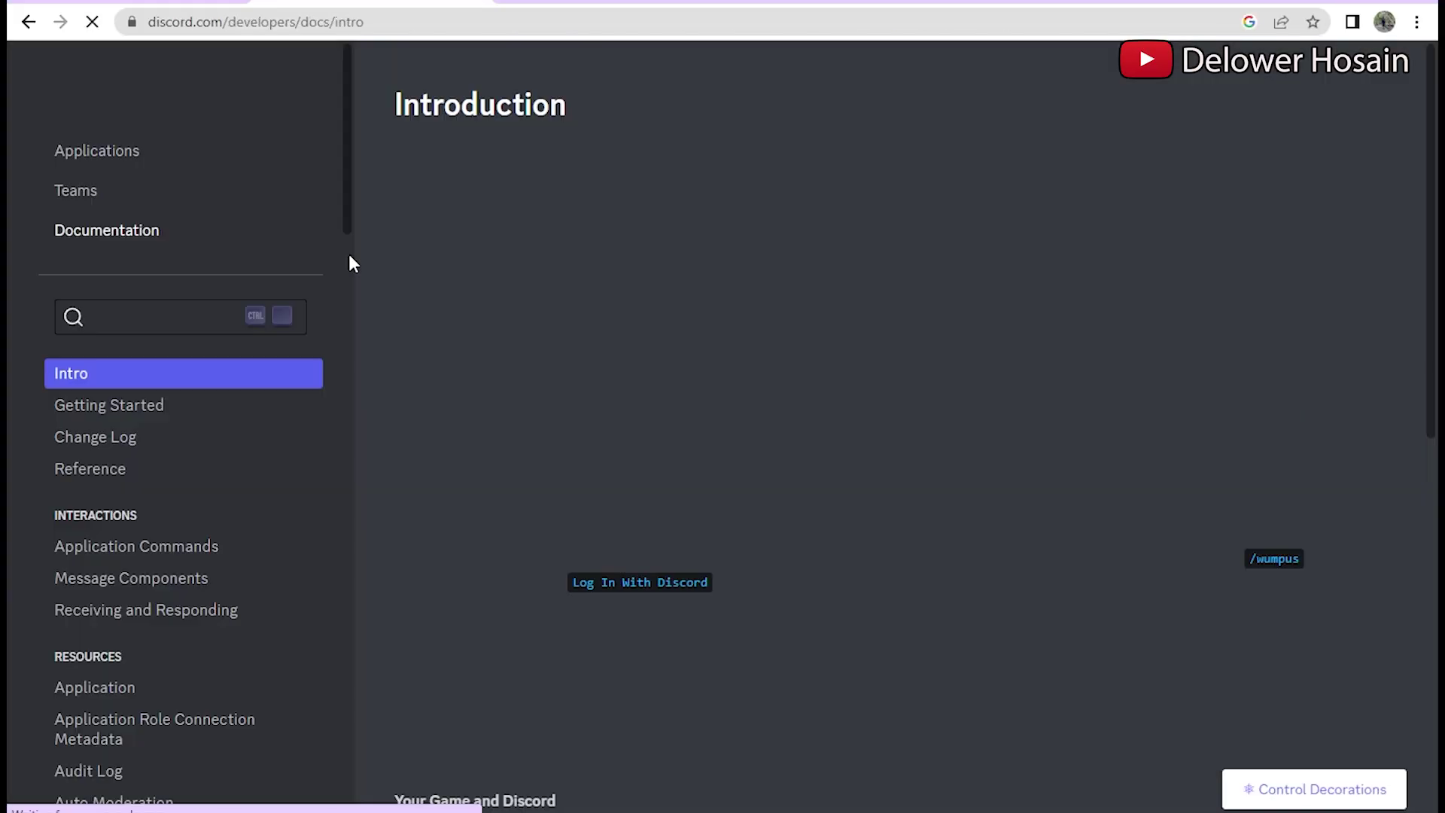
{"action": "left_click", "coordinate": [367, 22]}
{"action": "left_click", "coordinate": [678, 170]}
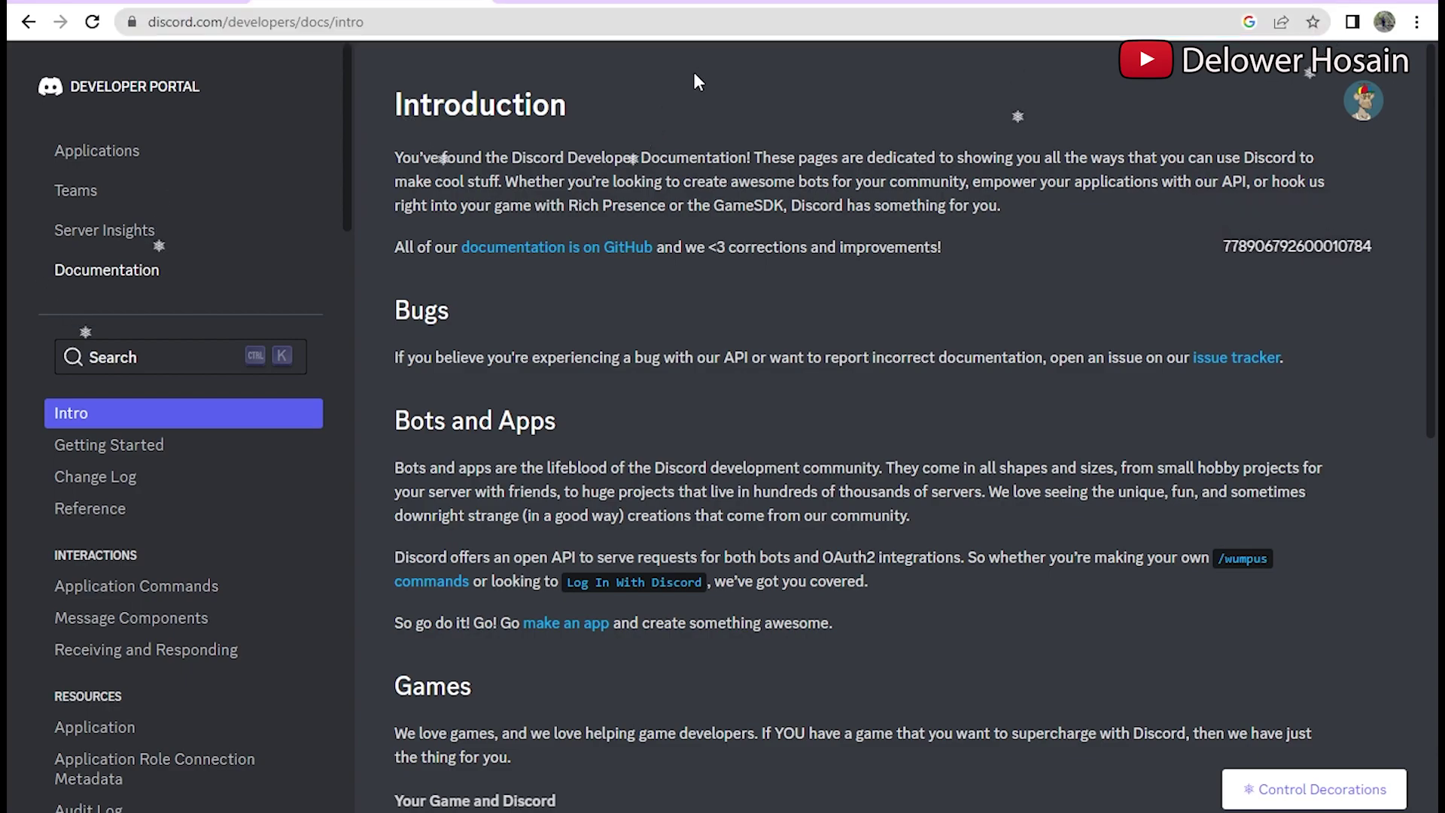
Create a new application named 'Delower Bot', agreeing to the developer terms
{"action": "left_click", "coordinate": [97, 150]}
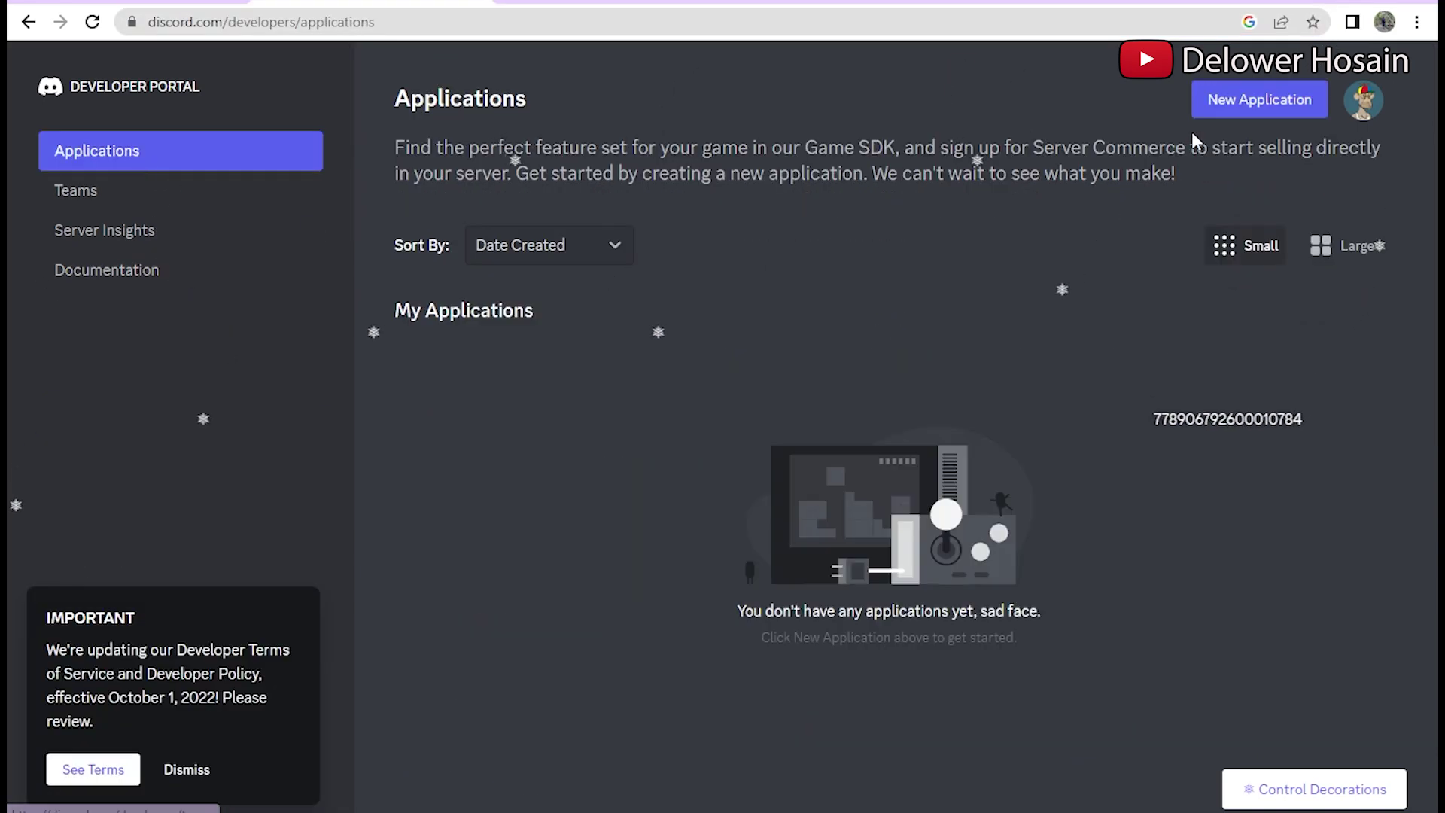
{"action": "left_click", "coordinate": [1259, 100]}
{"action": "left_click", "coordinate": [677, 448]}
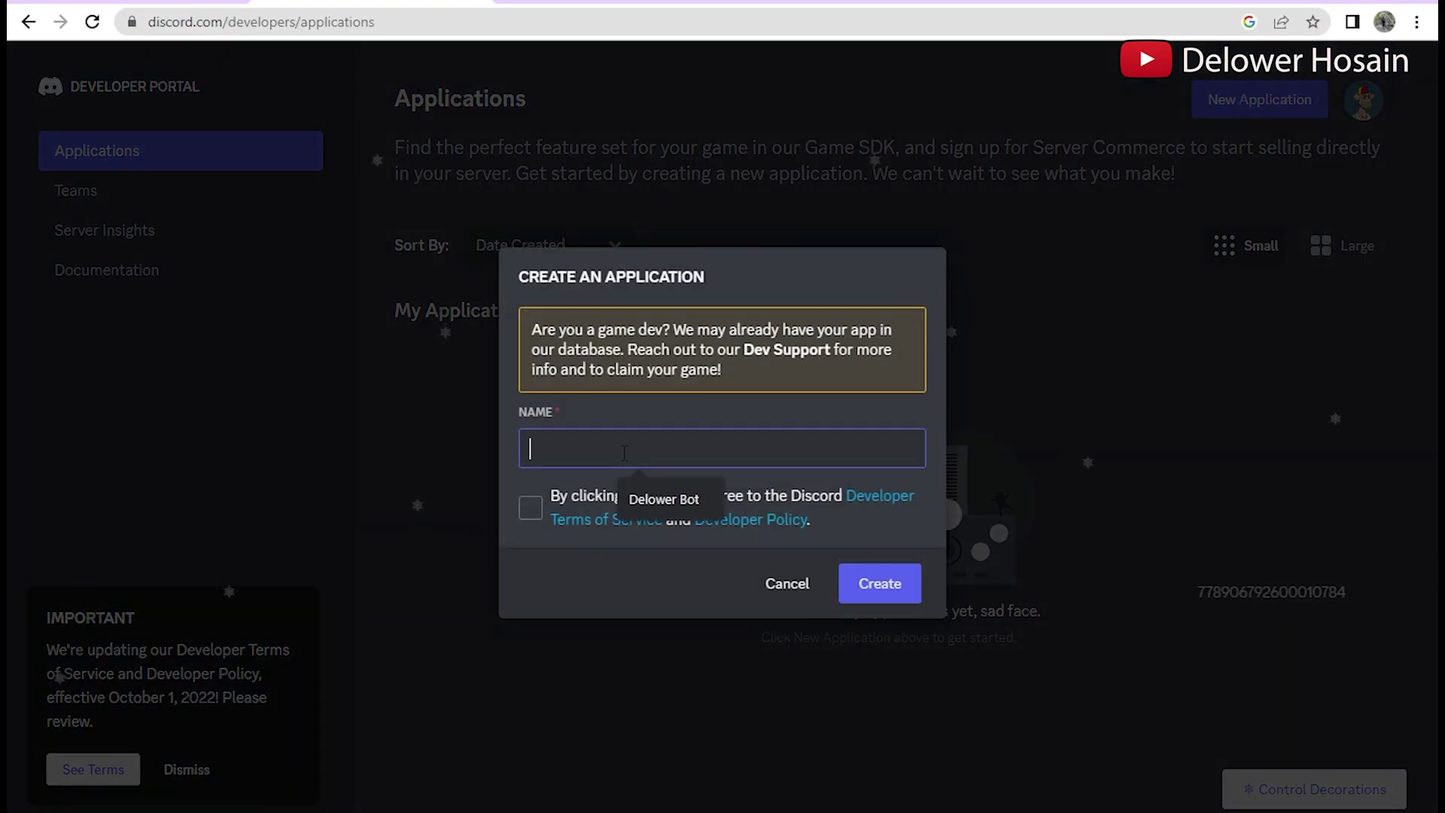
{"action": "left_click", "coordinate": [681, 498]}
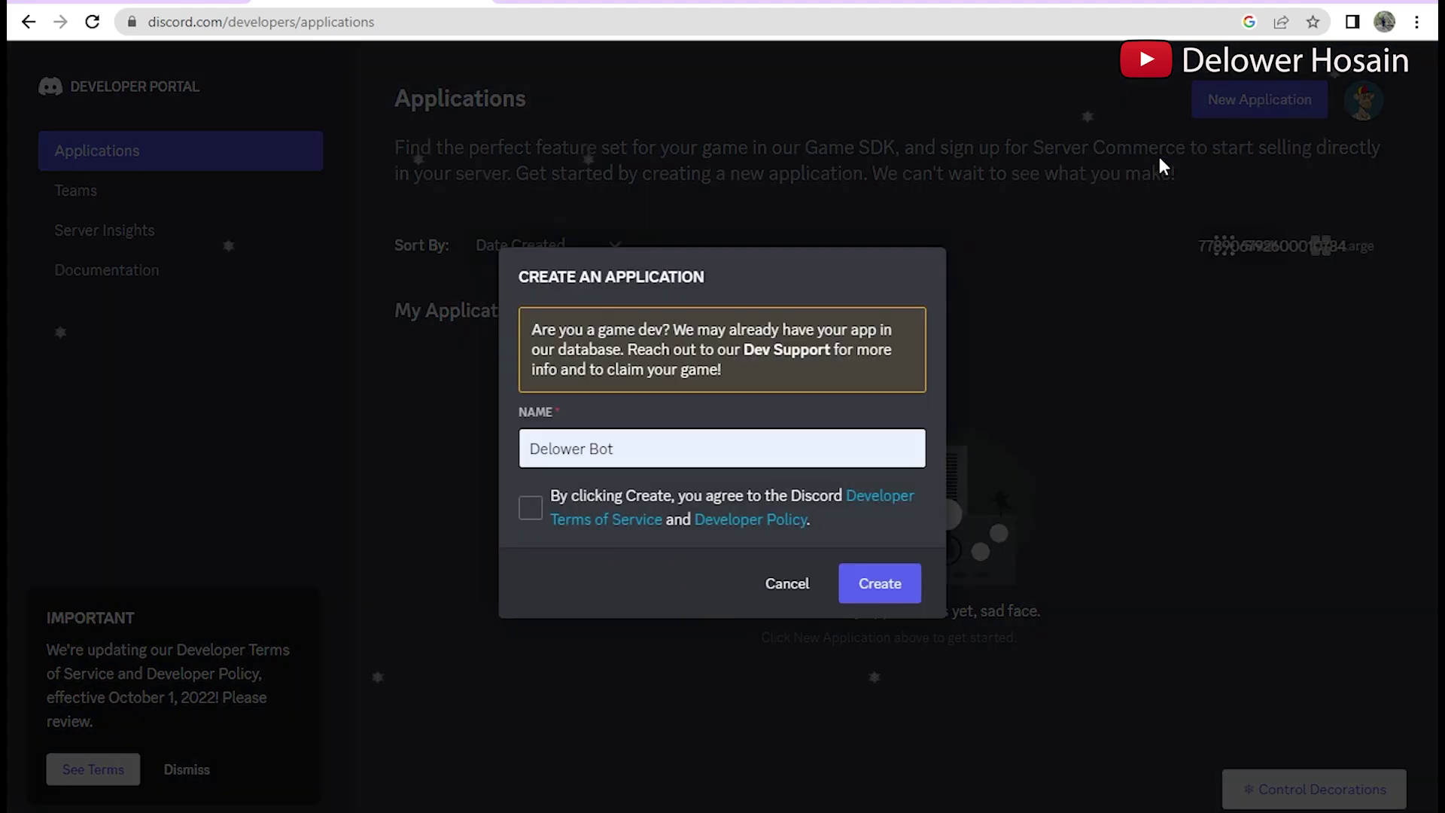
{"action": "left_click", "coordinate": [530, 508]}
{"action": "left_click", "coordinate": [879, 583]}
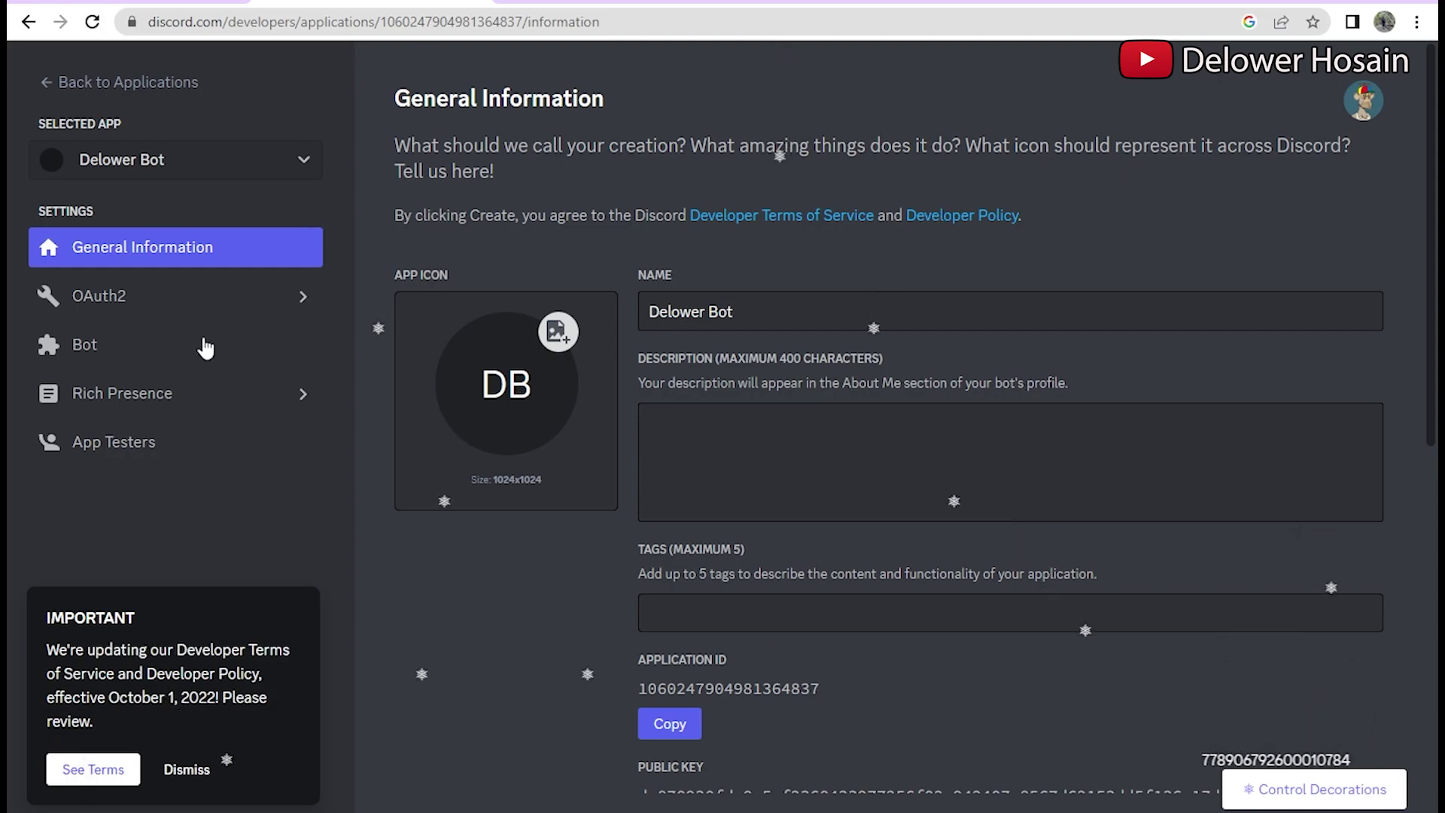
{"action": "scroll", "coordinate": [969, 692], "scroll_direction": "down", "scroll_amount": 3}
Add a bot user to the Delower Bot application
{"action": "left_click", "coordinate": [85, 345]}
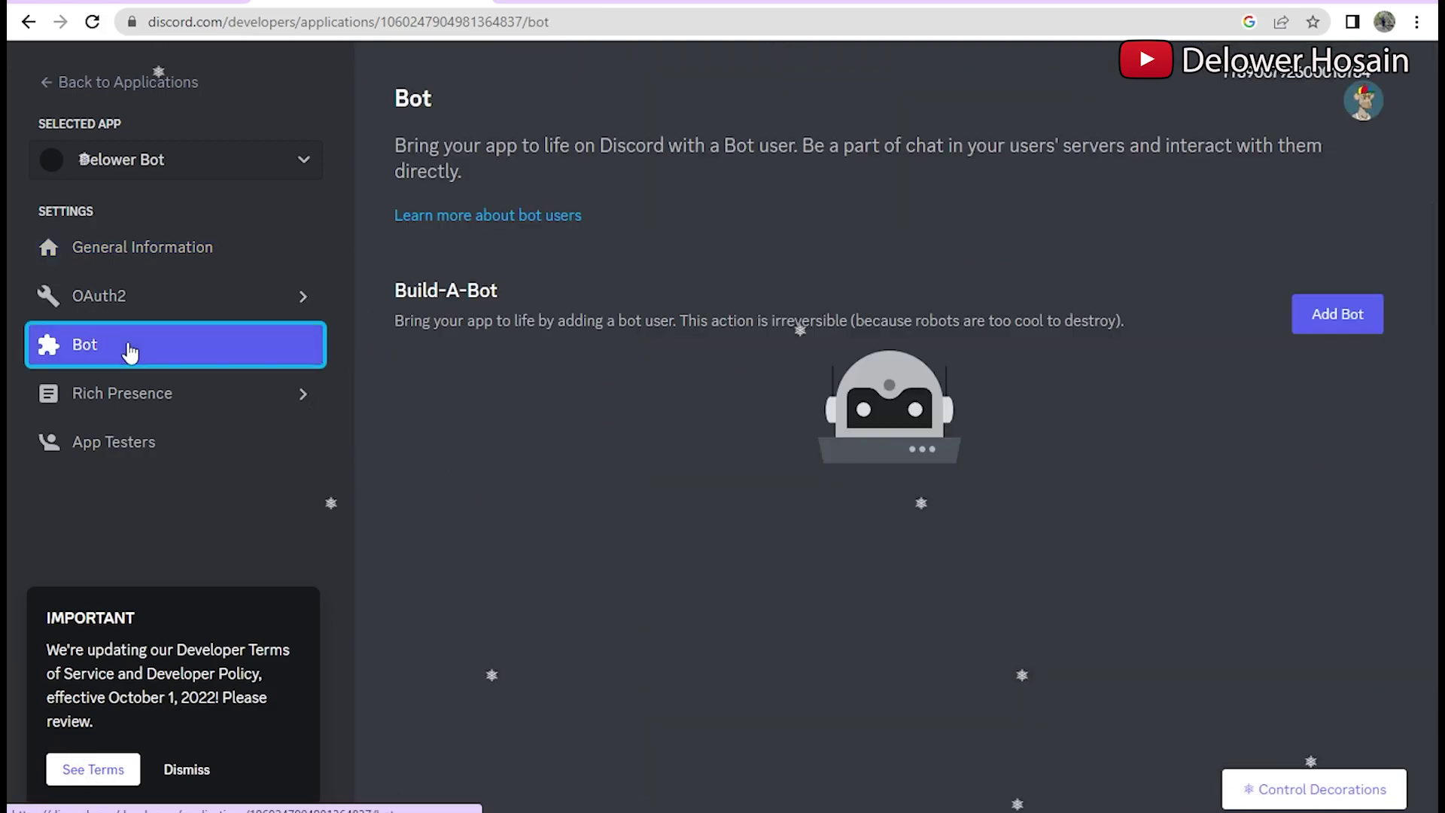
{"action": "left_click", "coordinate": [1338, 313]}
{"action": "left_click", "coordinate": [874, 497]}
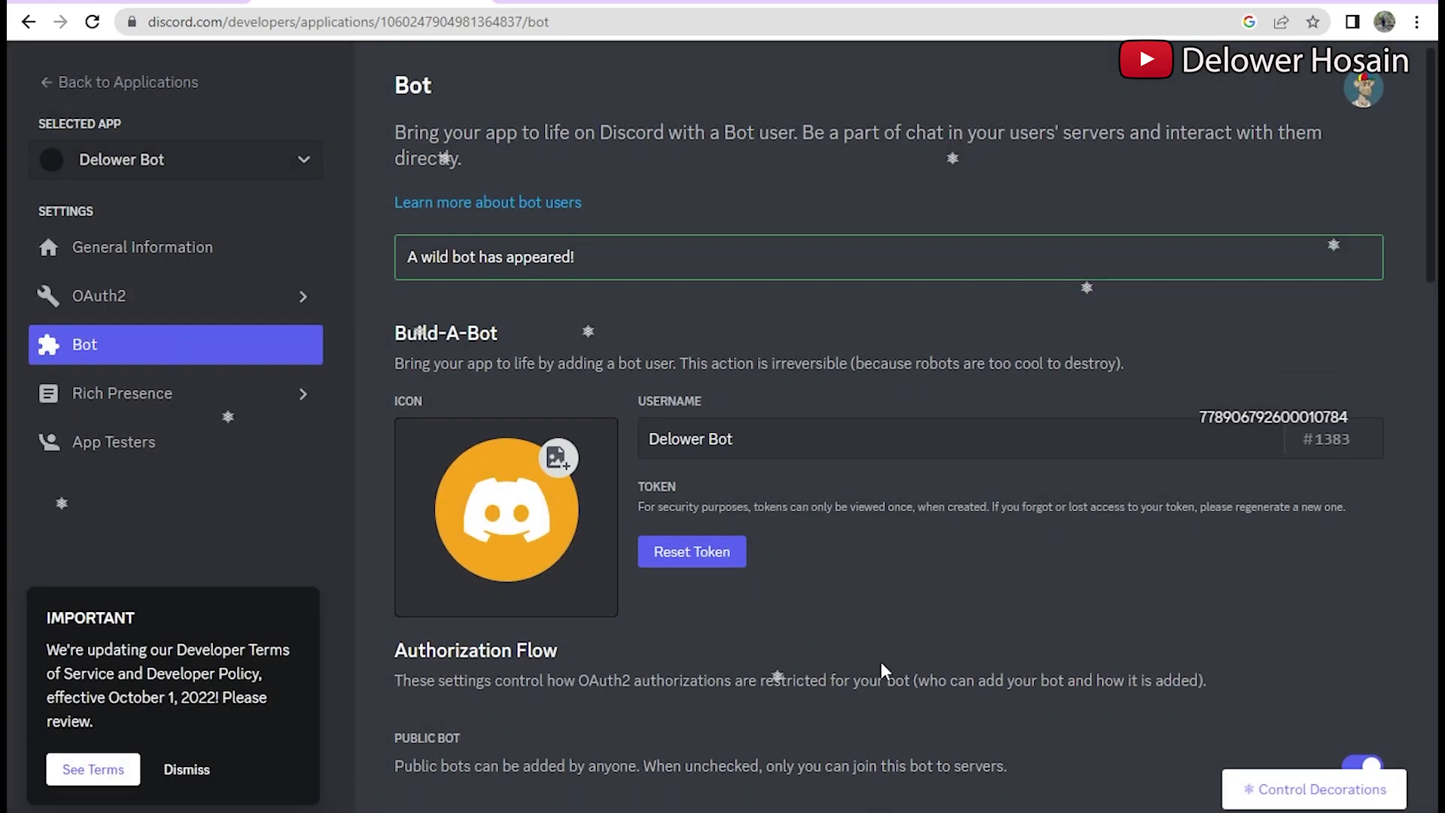
{"action": "scroll", "coordinate": [881, 661], "scroll_direction": "down", "scroll_amount": 2}
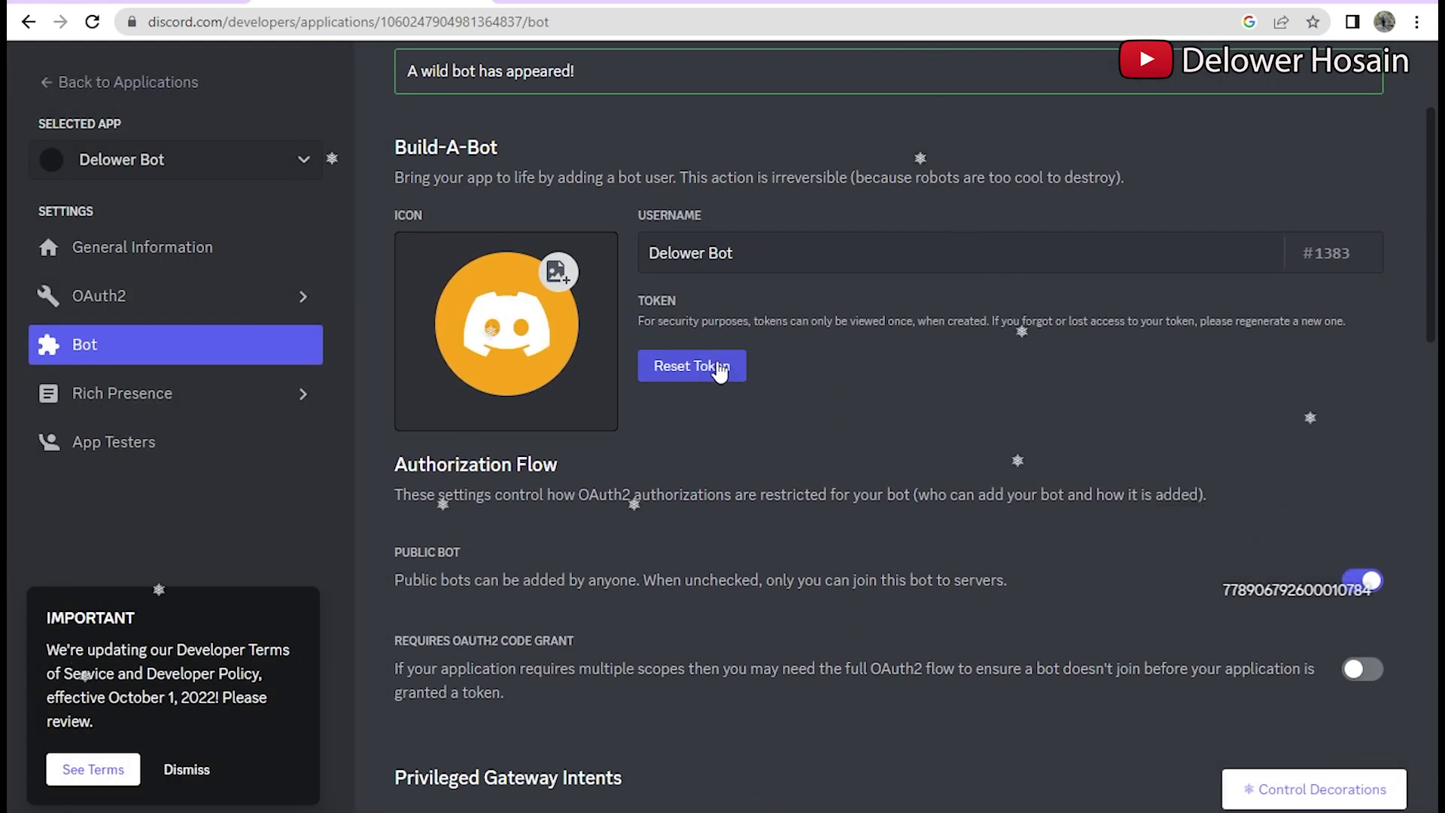
Reset the bot token and copy the new token to the clipboard
{"action": "left_click", "coordinate": [691, 365]}
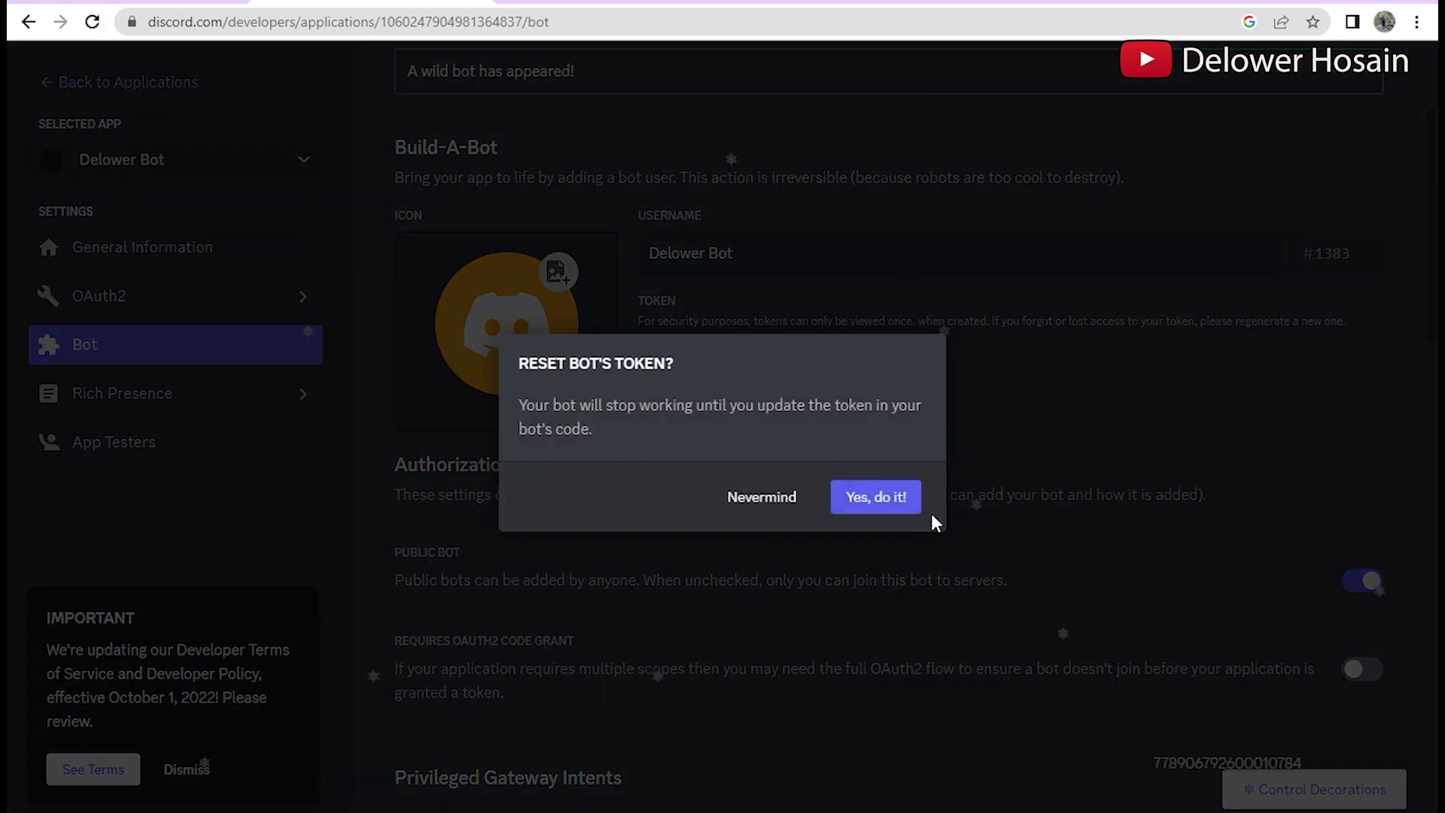
{"action": "left_click", "coordinate": [875, 496]}
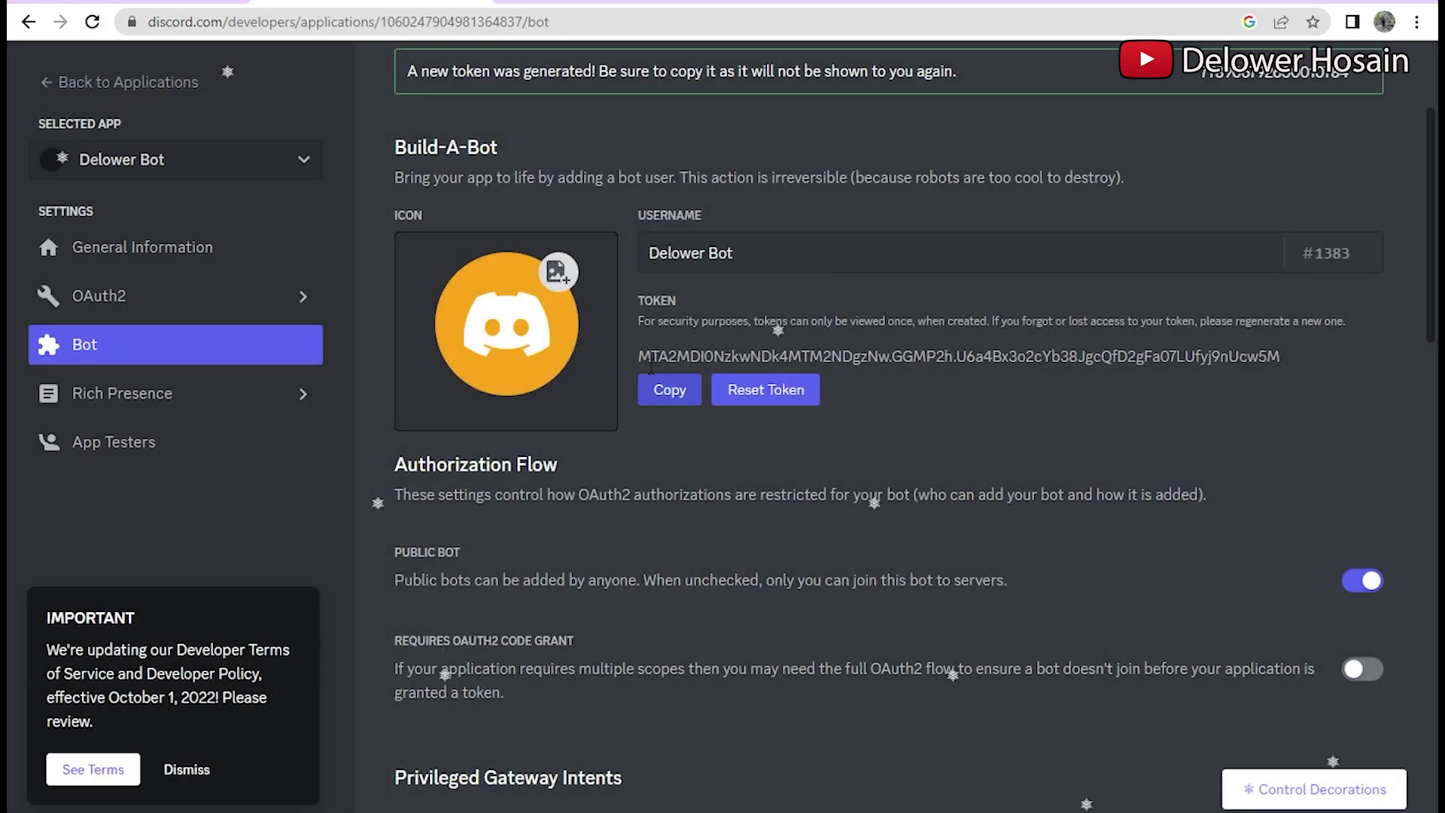
{"action": "left_click_drag", "start_coordinate": [639, 355], "coordinate": [1286, 358]}
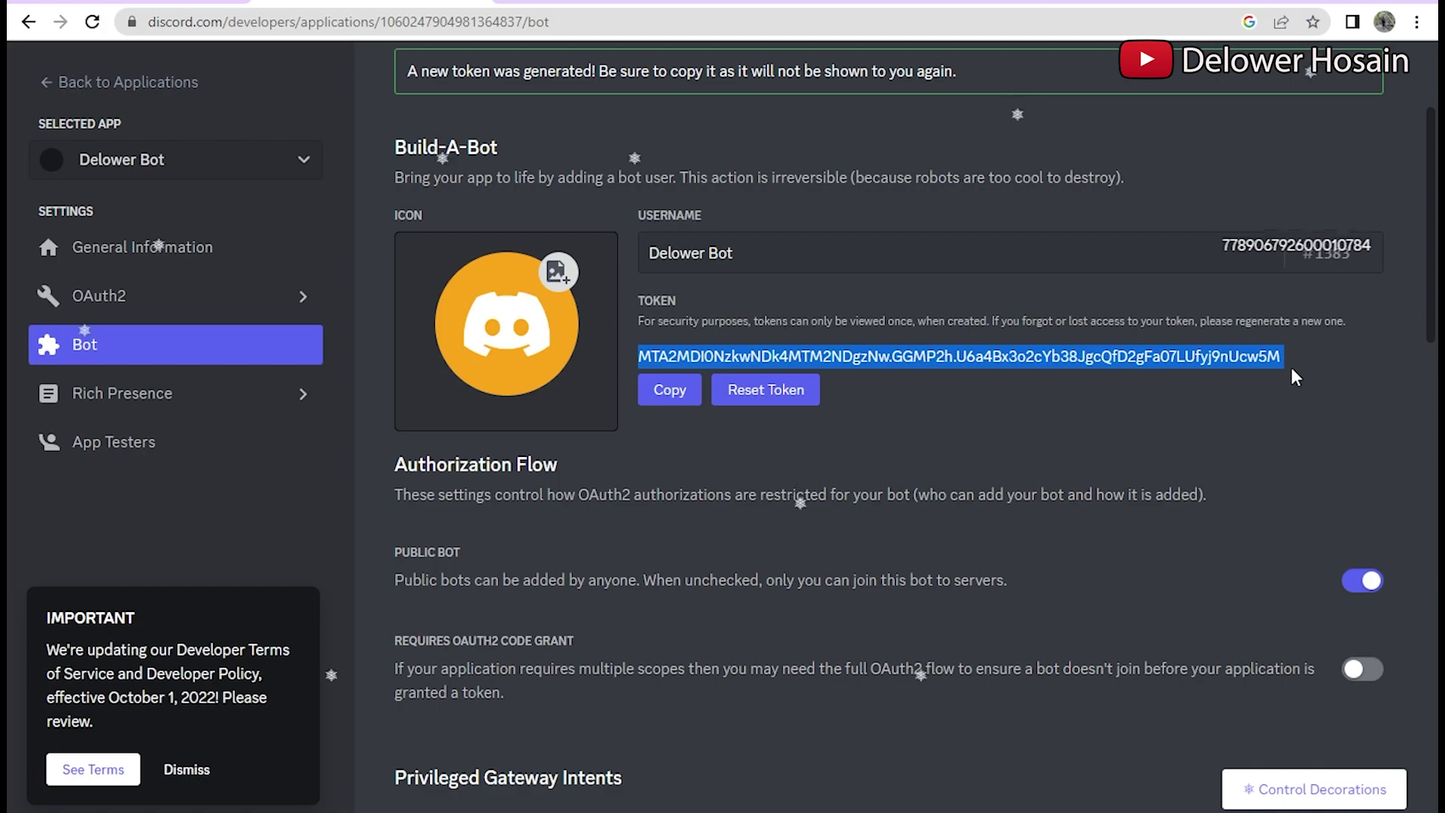
{"action": "left_click", "coordinate": [668, 390]}
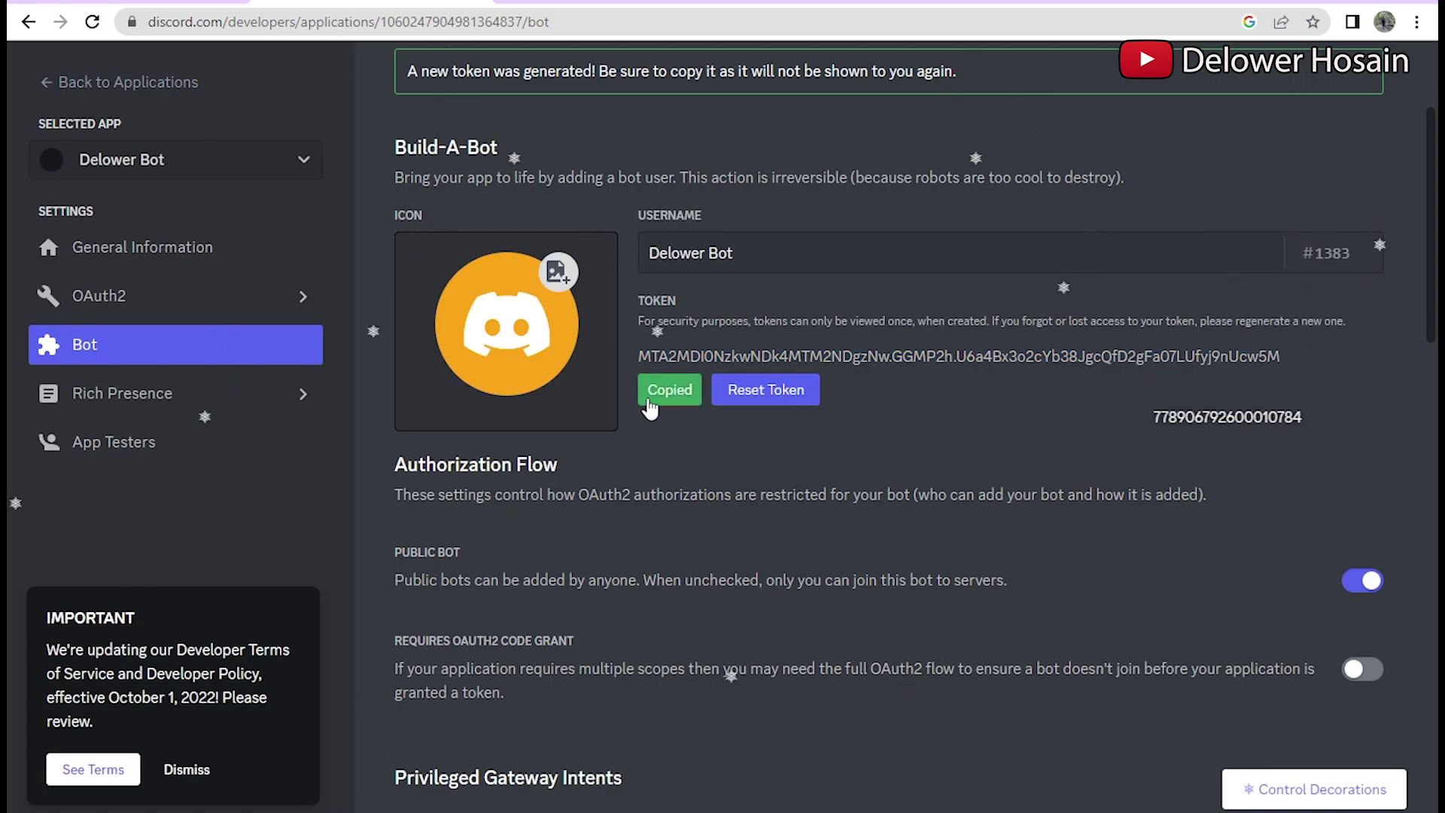
{"action": "scroll", "coordinate": [1038, 509], "scroll_direction": "down", "scroll_amount": 4}
{"action": "scroll", "coordinate": [1005, 489], "scroll_direction": "down", "scroll_amount": 4}
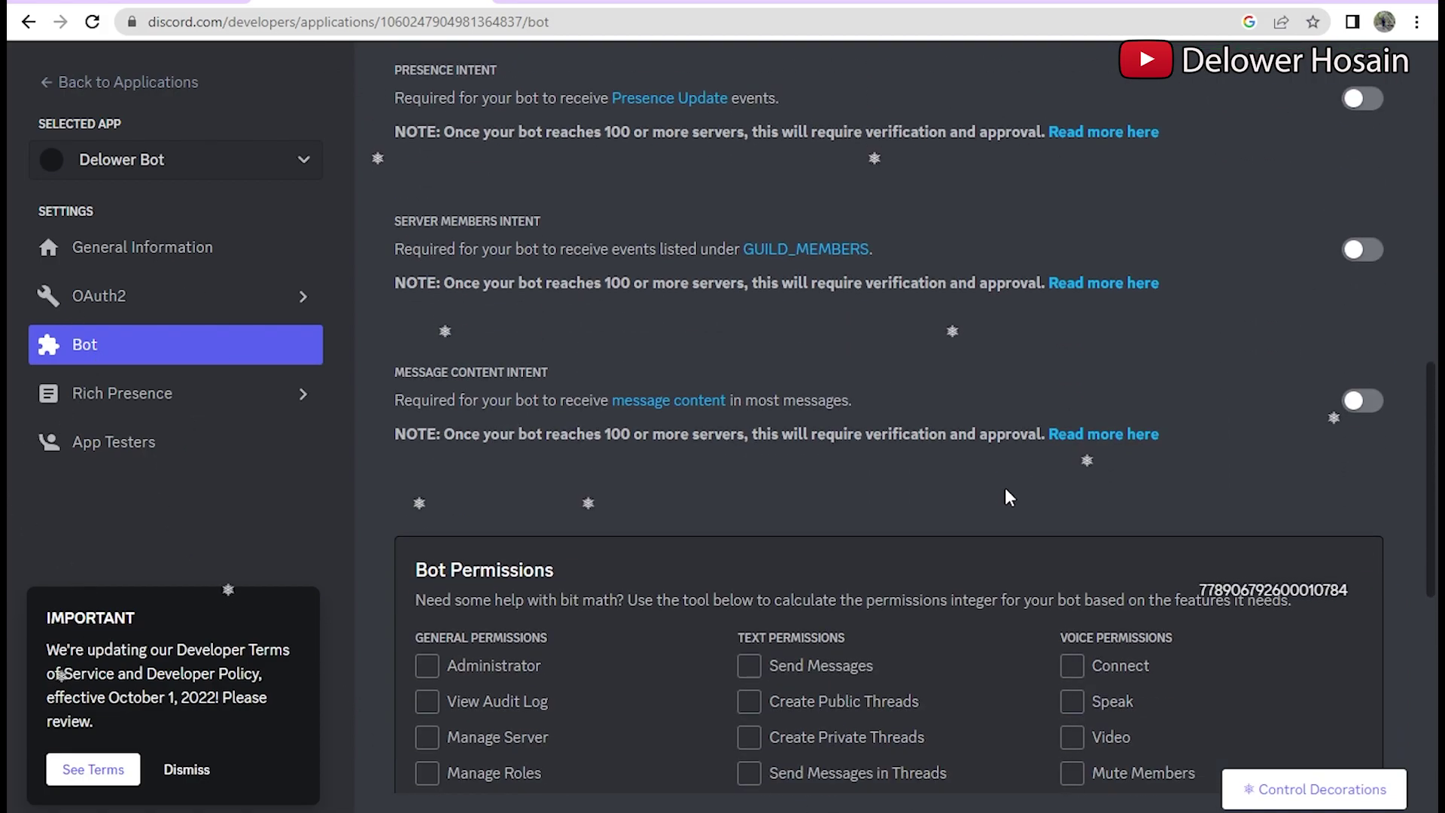
{"action": "scroll", "coordinate": [985, 483], "scroll_direction": "down", "scroll_amount": 4}
{"action": "scroll", "coordinate": [958, 479], "scroll_direction": "up", "scroll_amount": 6}
{"action": "scroll", "coordinate": [958, 478], "scroll_direction": "up", "scroll_amount": 3}
{"action": "scroll", "coordinate": [959, 486], "scroll_direction": "up", "scroll_amount": 4}
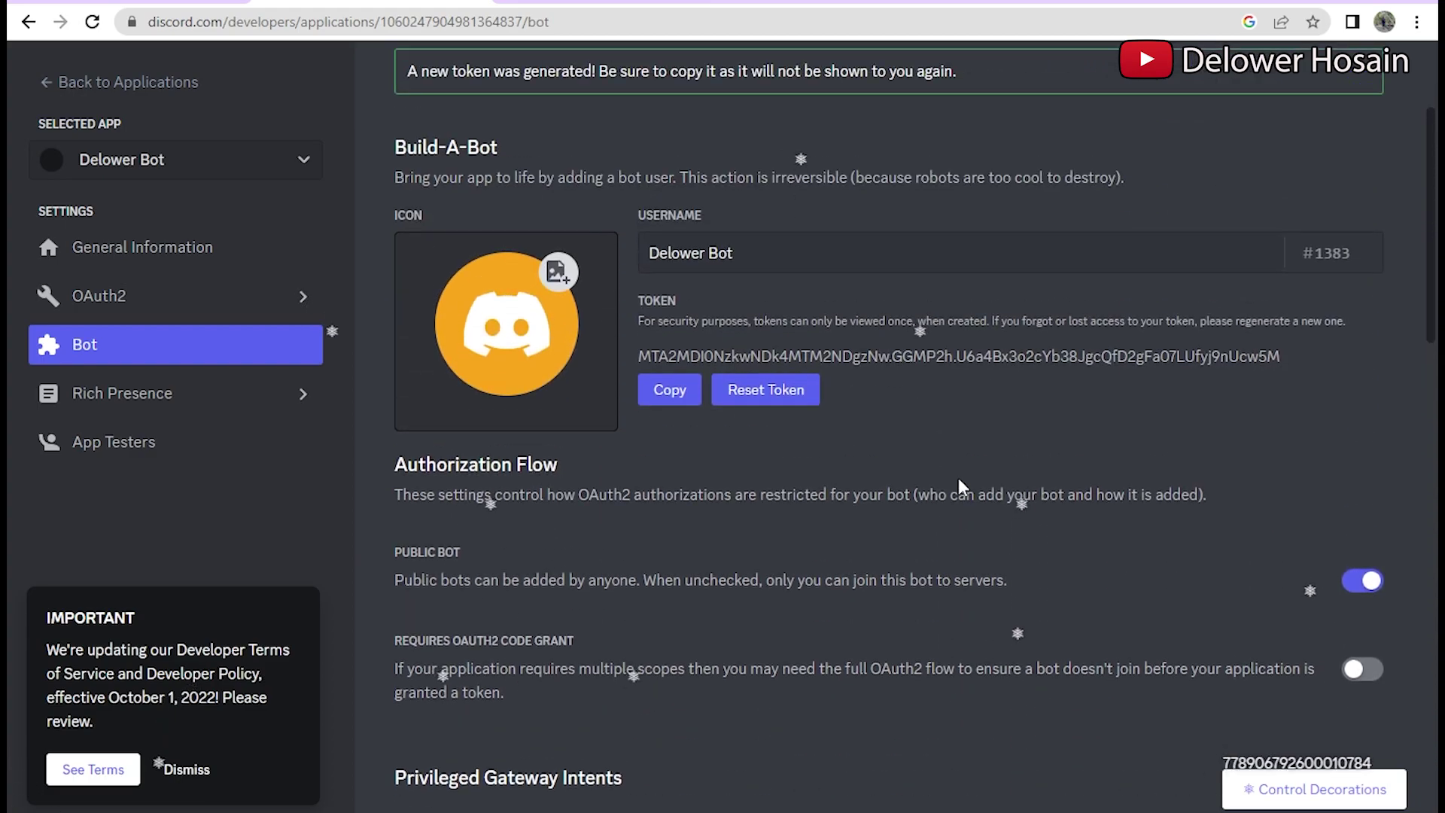
{"action": "scroll", "coordinate": [903, 395], "scroll_direction": "up", "scroll_amount": 3}
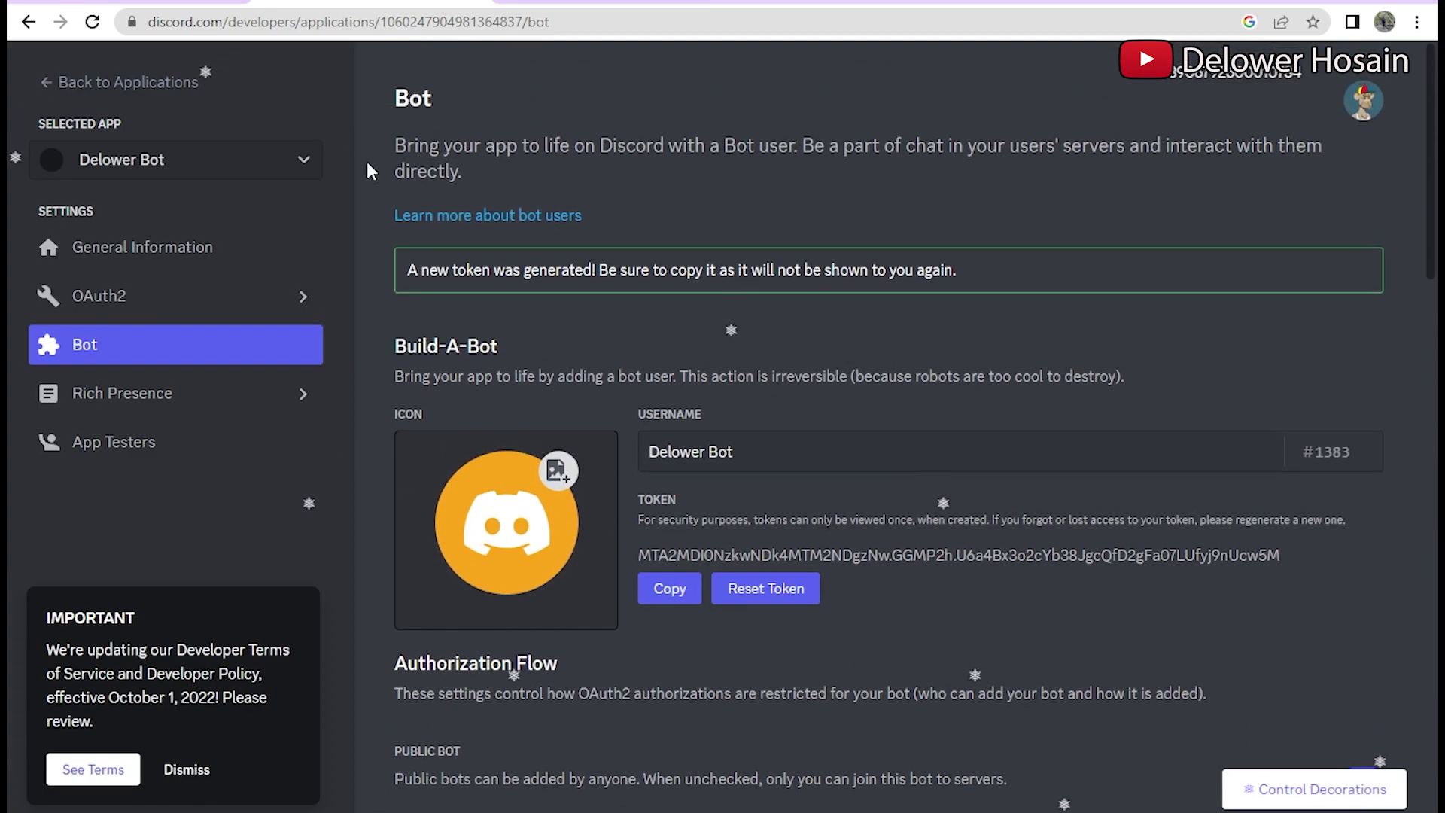
Sign up on replit.com with a username, email and password
{"action": "key", "text": "ctrl+t"}
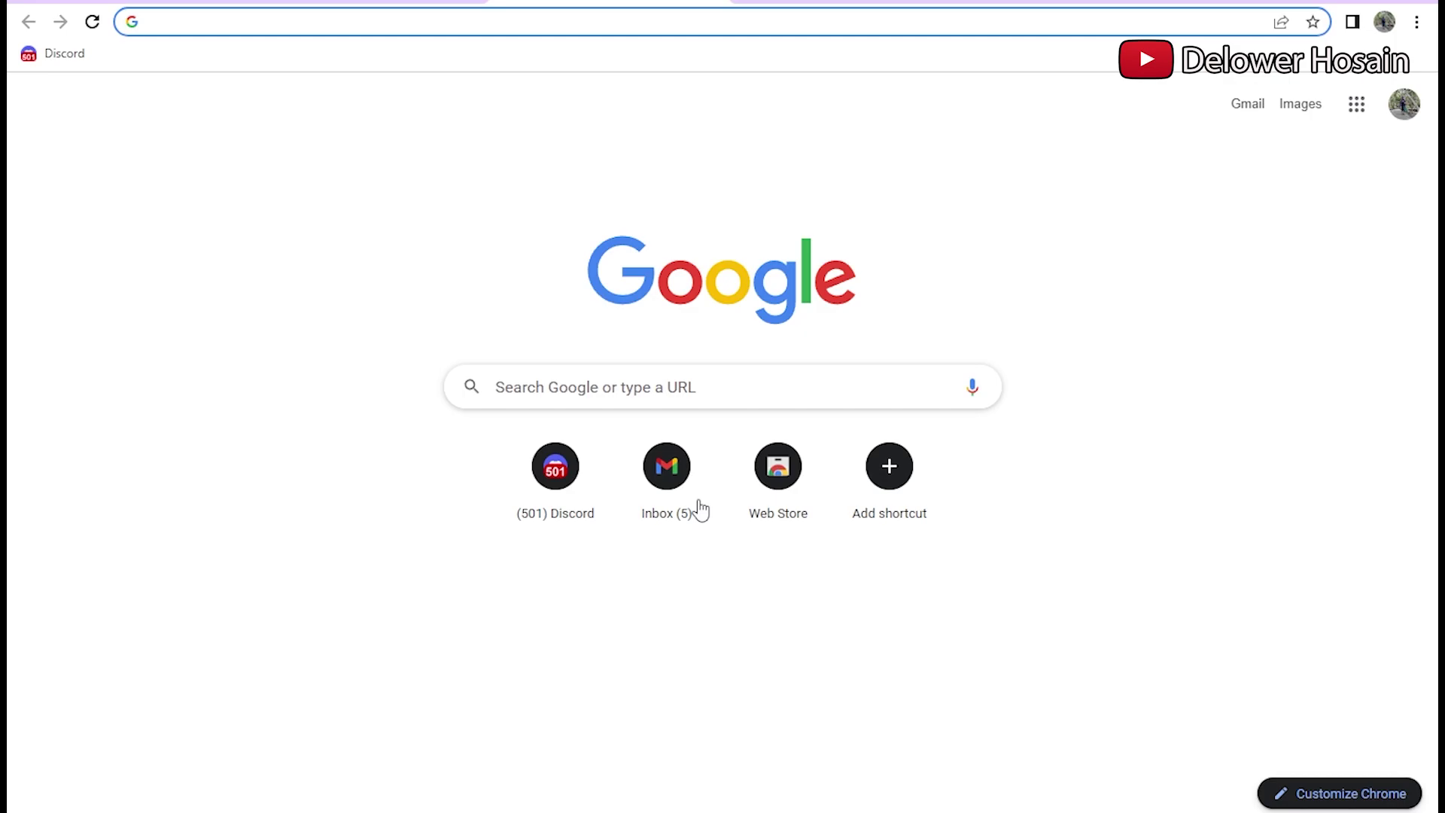
{"action": "type", "text": "replit.com"}
{"action": "key", "text": "Return"}
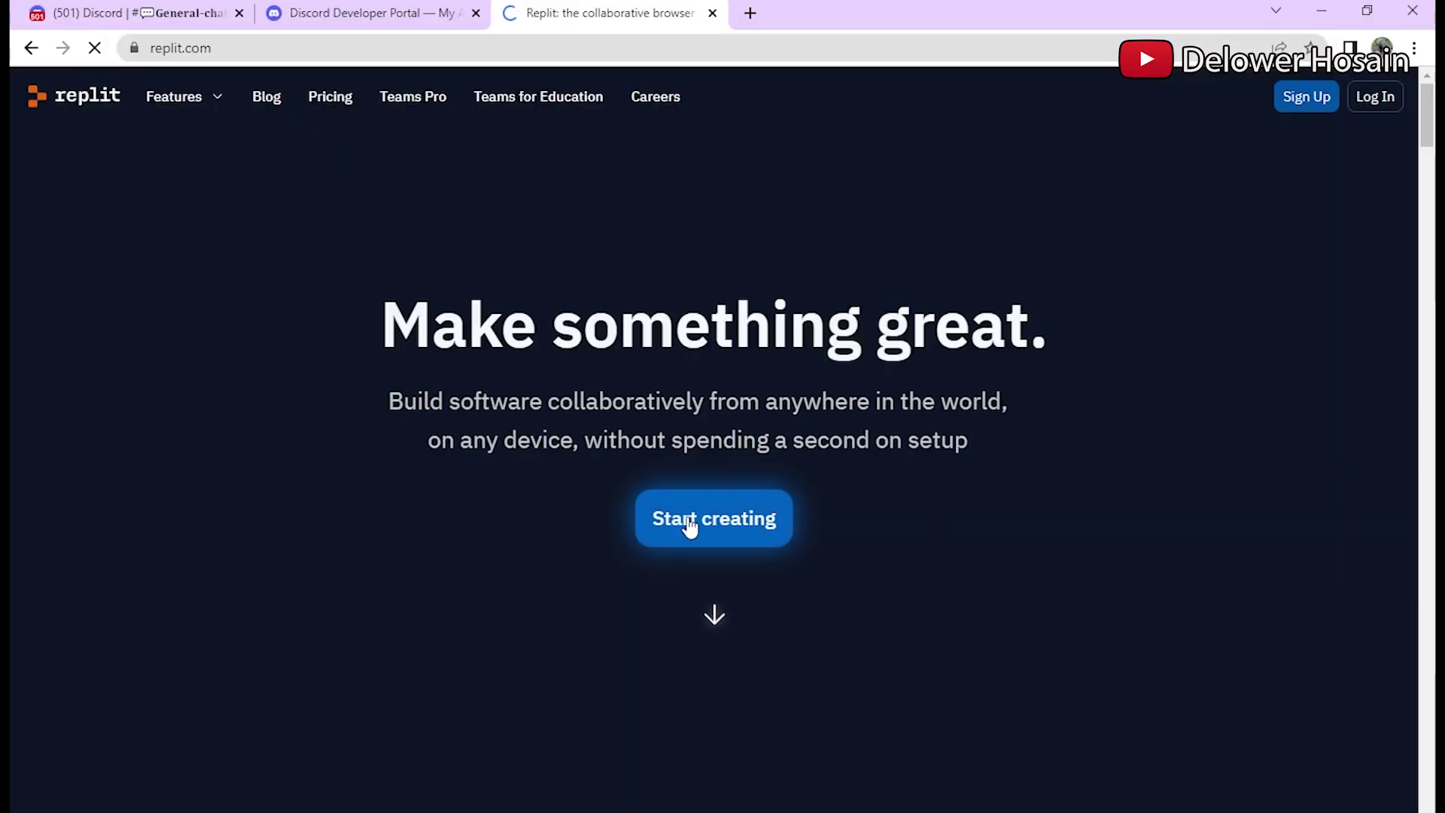
{"action": "left_click", "coordinate": [694, 518]}
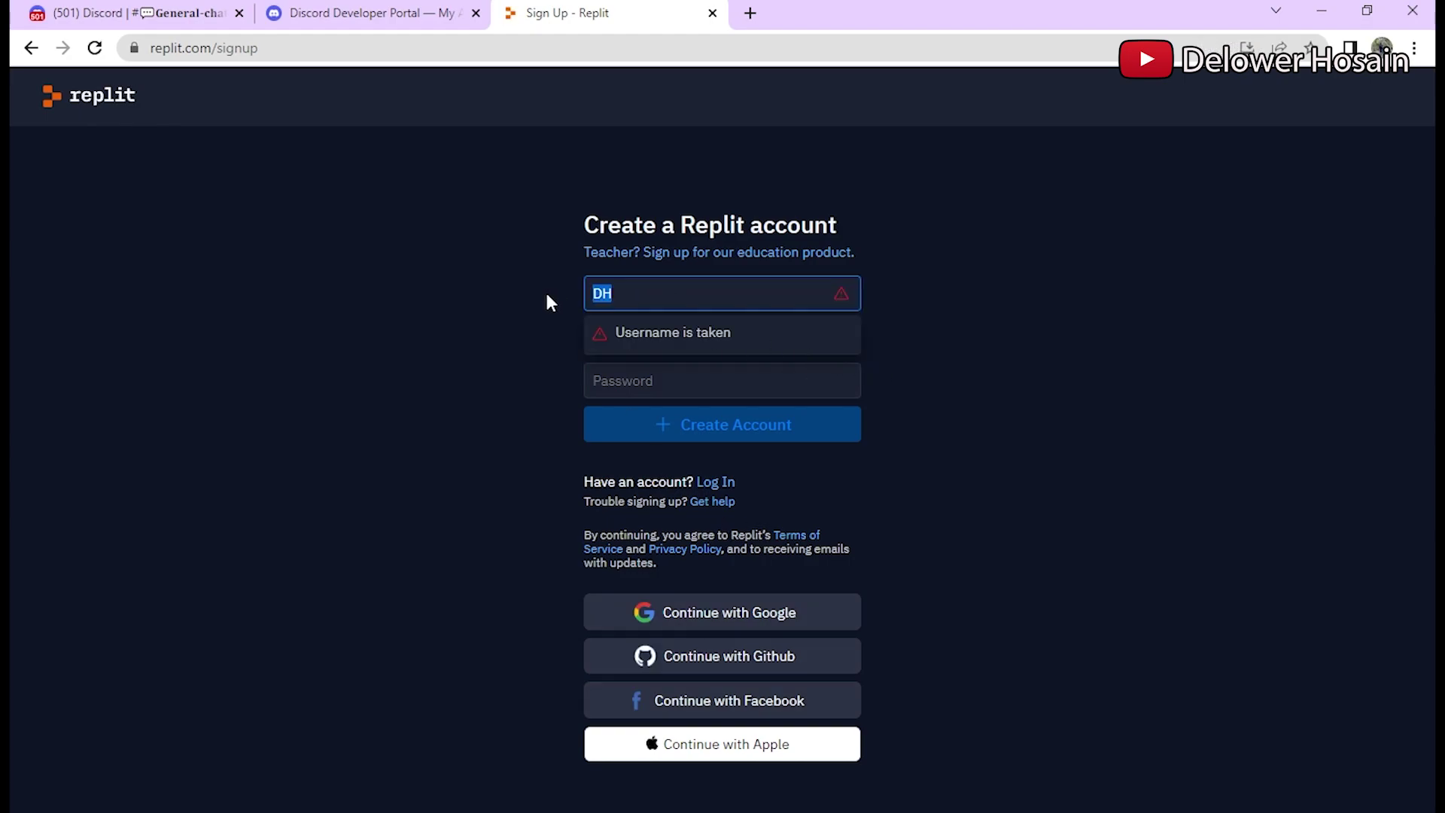
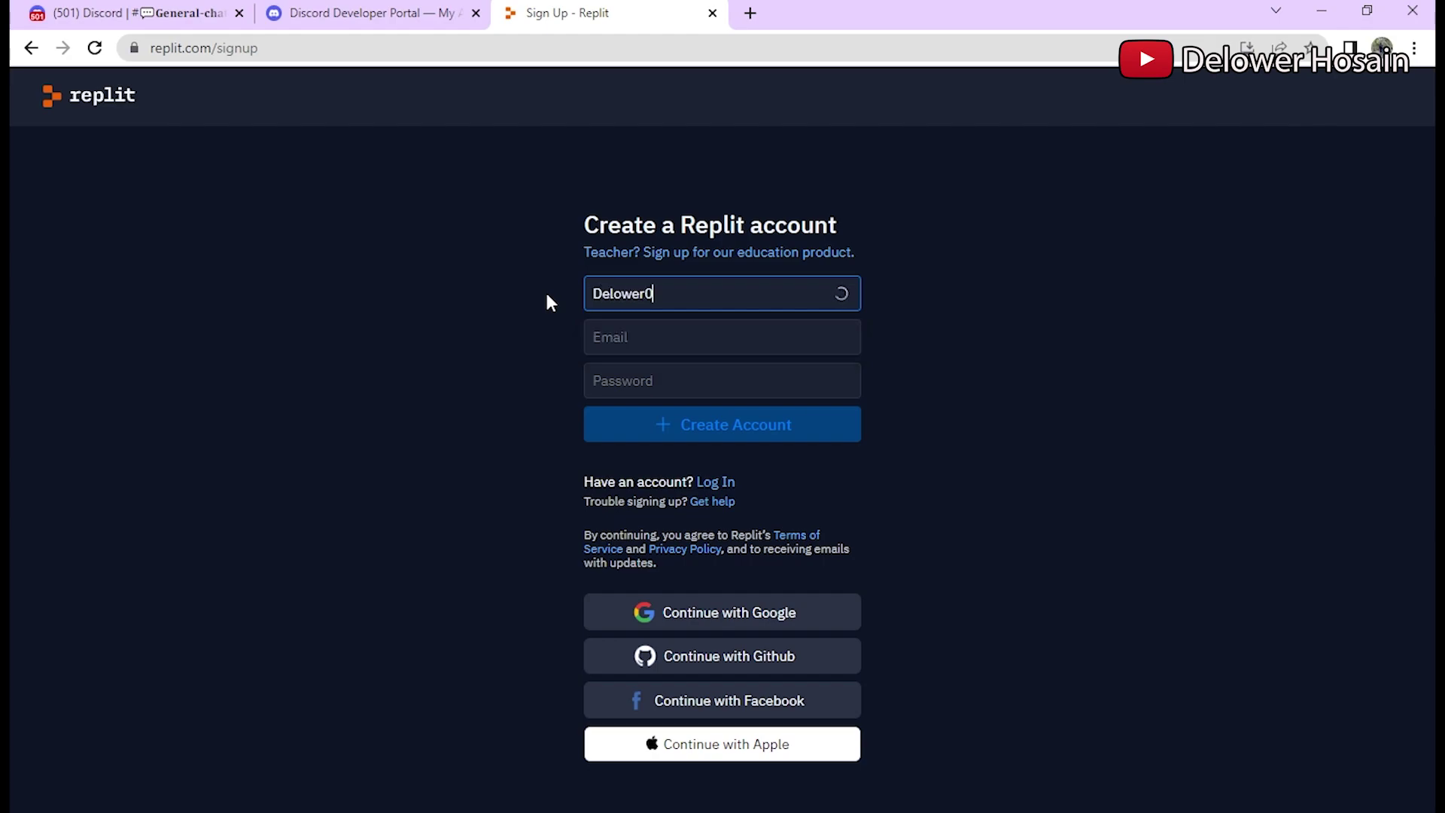
{"action": "key", "text": "Tab"}
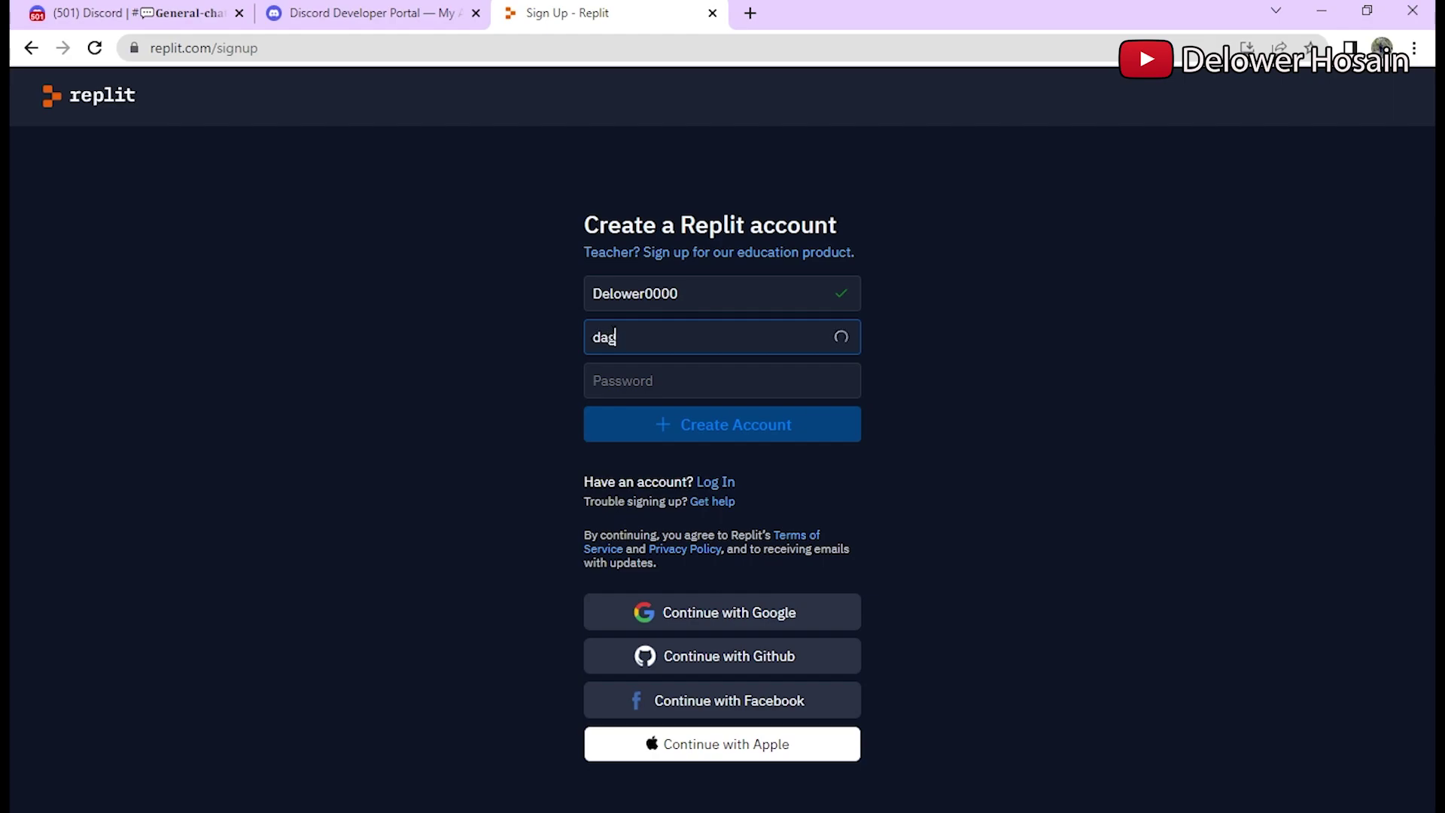
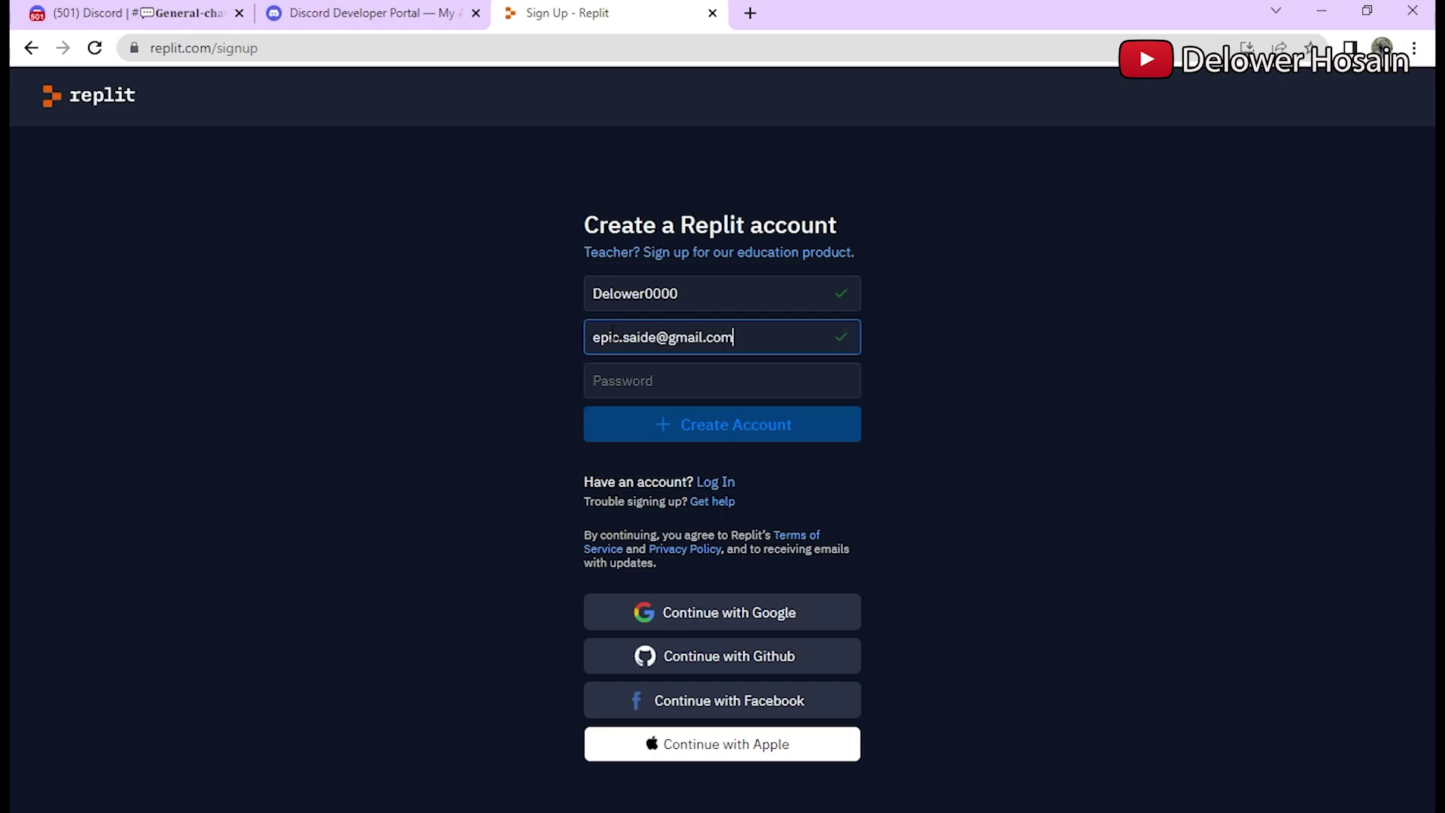
{"action": "left_click", "coordinate": [683, 380]}
{"action": "type", "text": "**"}
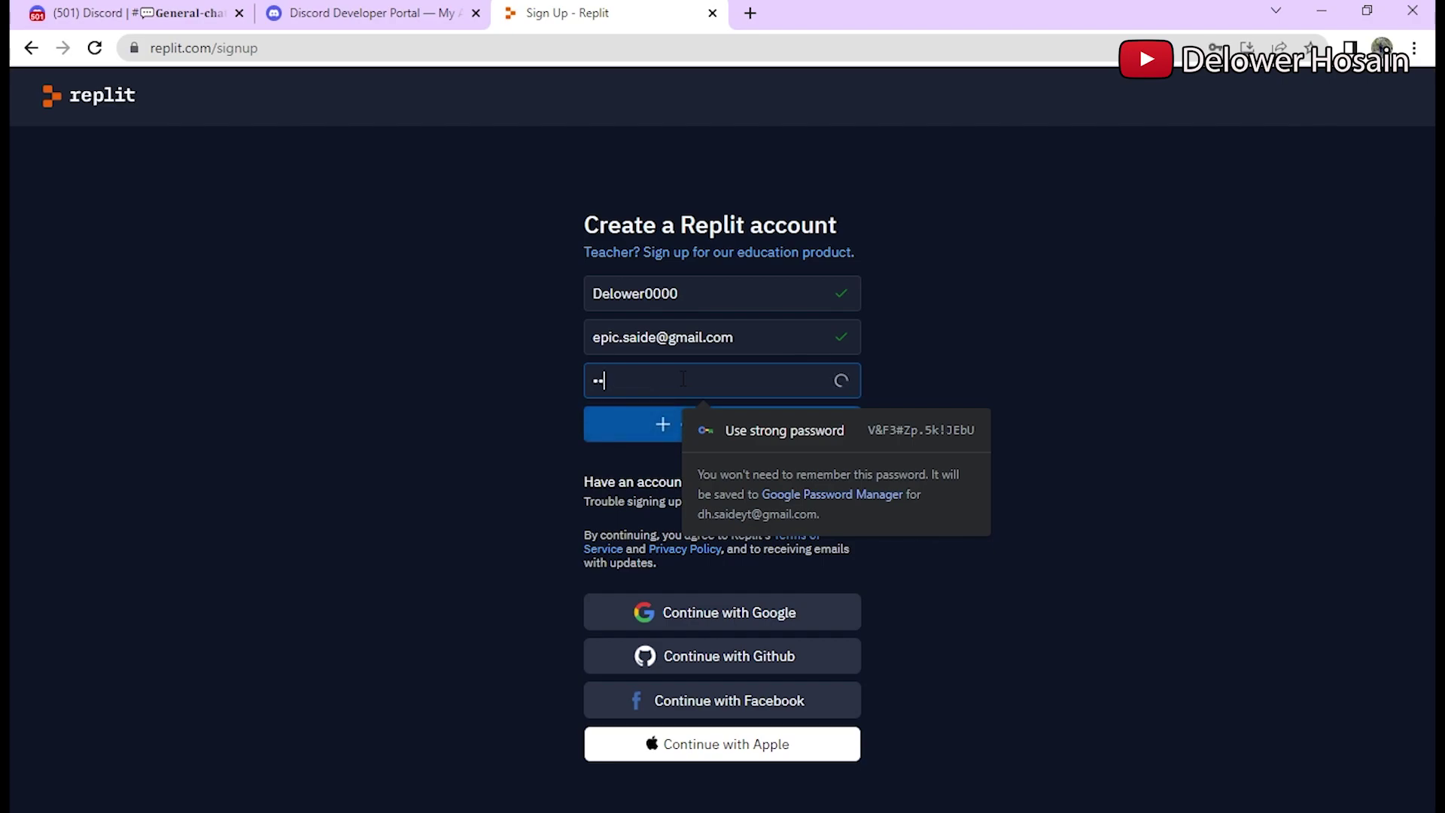
{"action": "type", "text": "*****"}
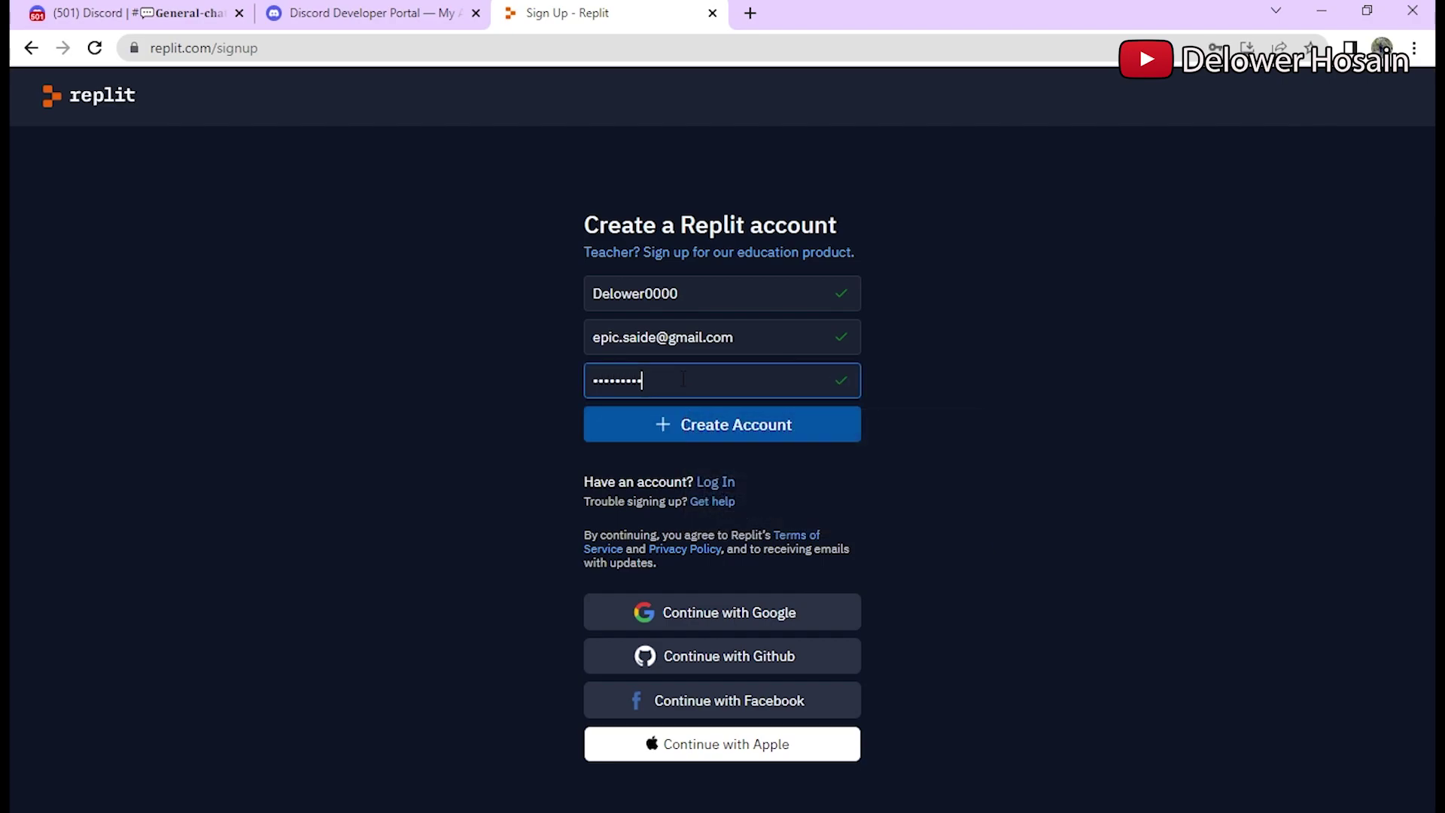
{"action": "left_click", "coordinate": [721, 428]}
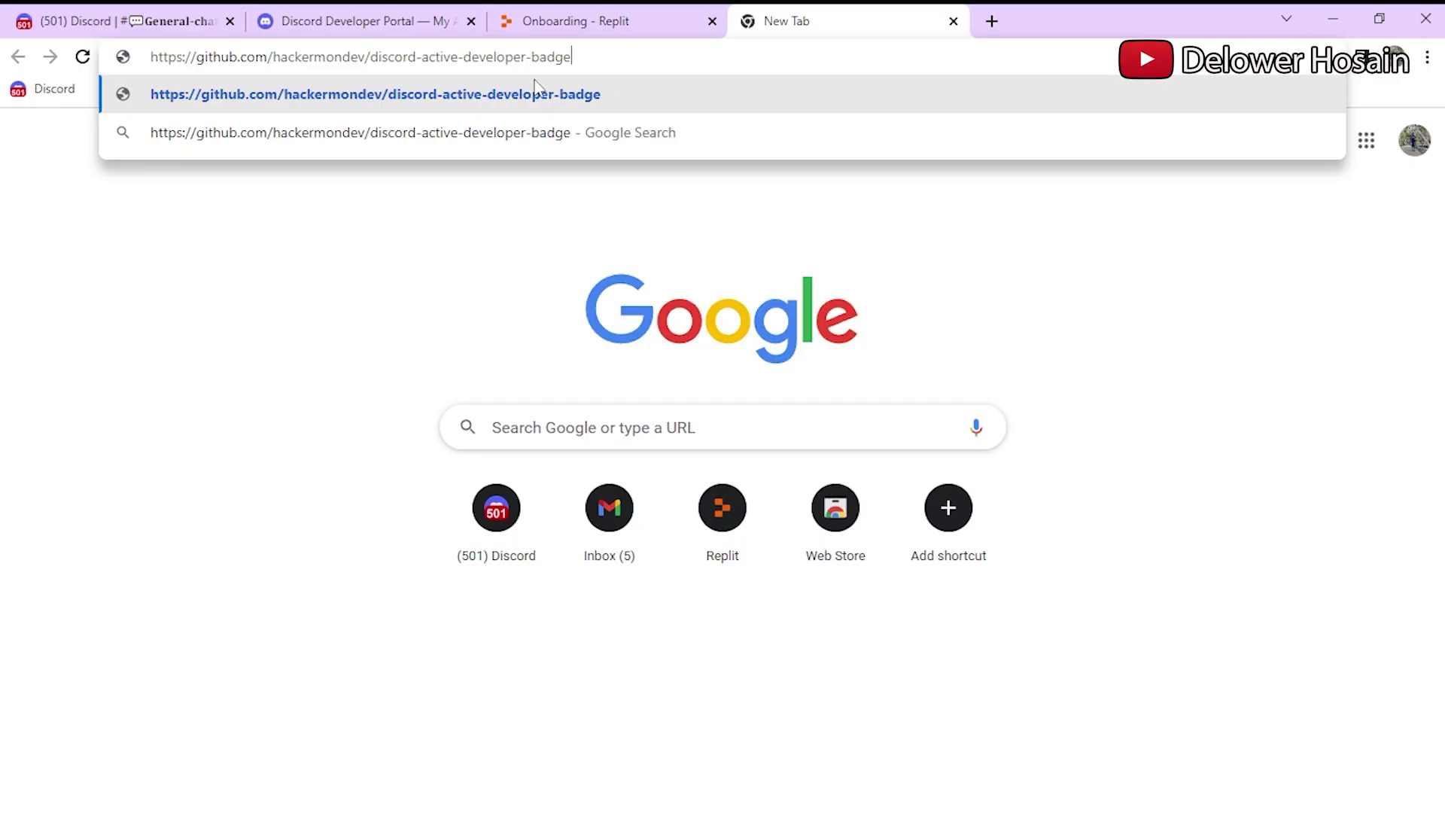
Import the hackermondev/discord-active-developer-badge GitHub repository into Replit via Run on Replit
{"action": "key", "text": "Return"}
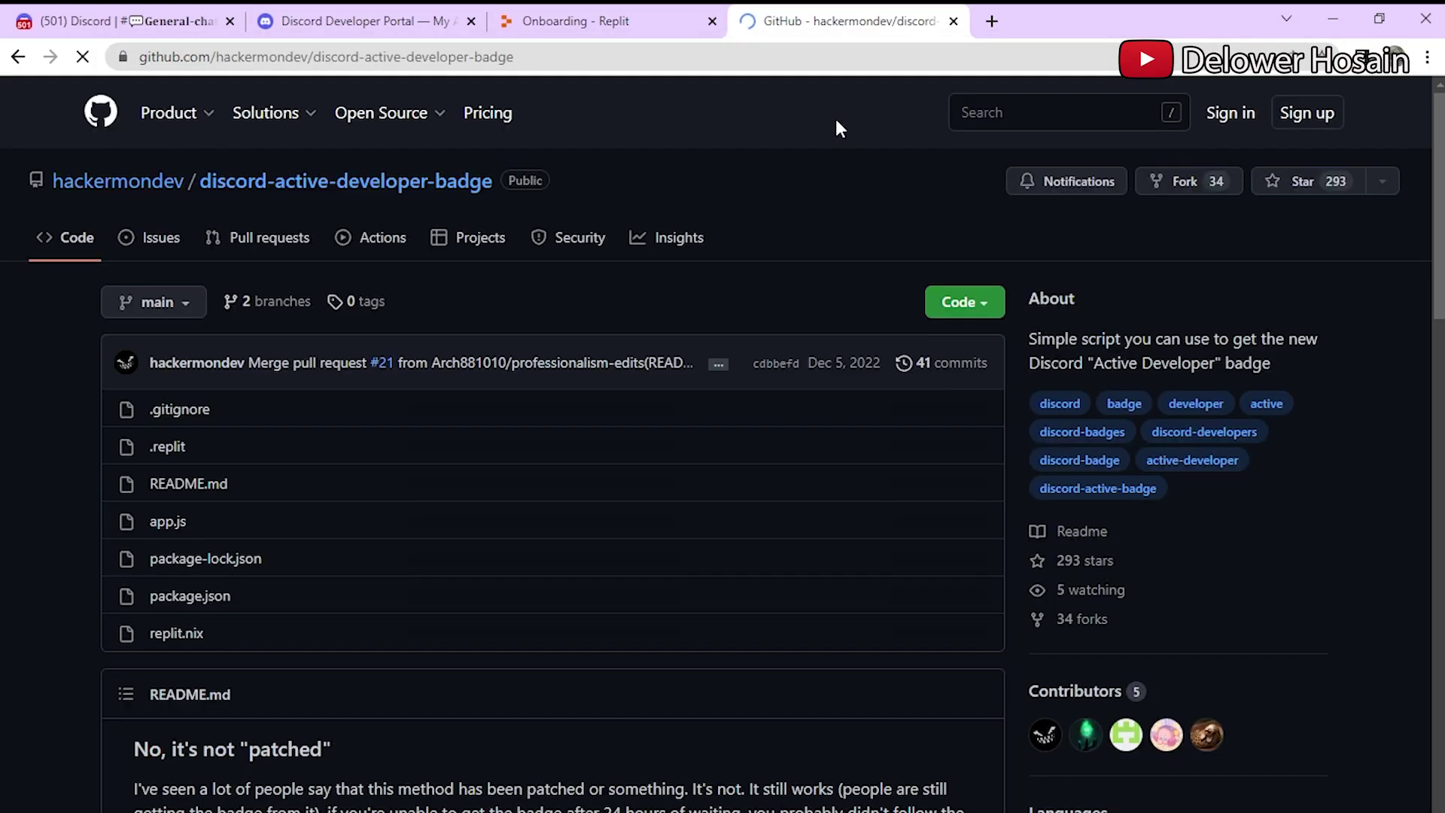
{"action": "scroll", "coordinate": [678, 465], "scroll_direction": "down", "scroll_amount": 5}
{"action": "scroll", "coordinate": [651, 472], "scroll_direction": "down", "scroll_amount": 5}
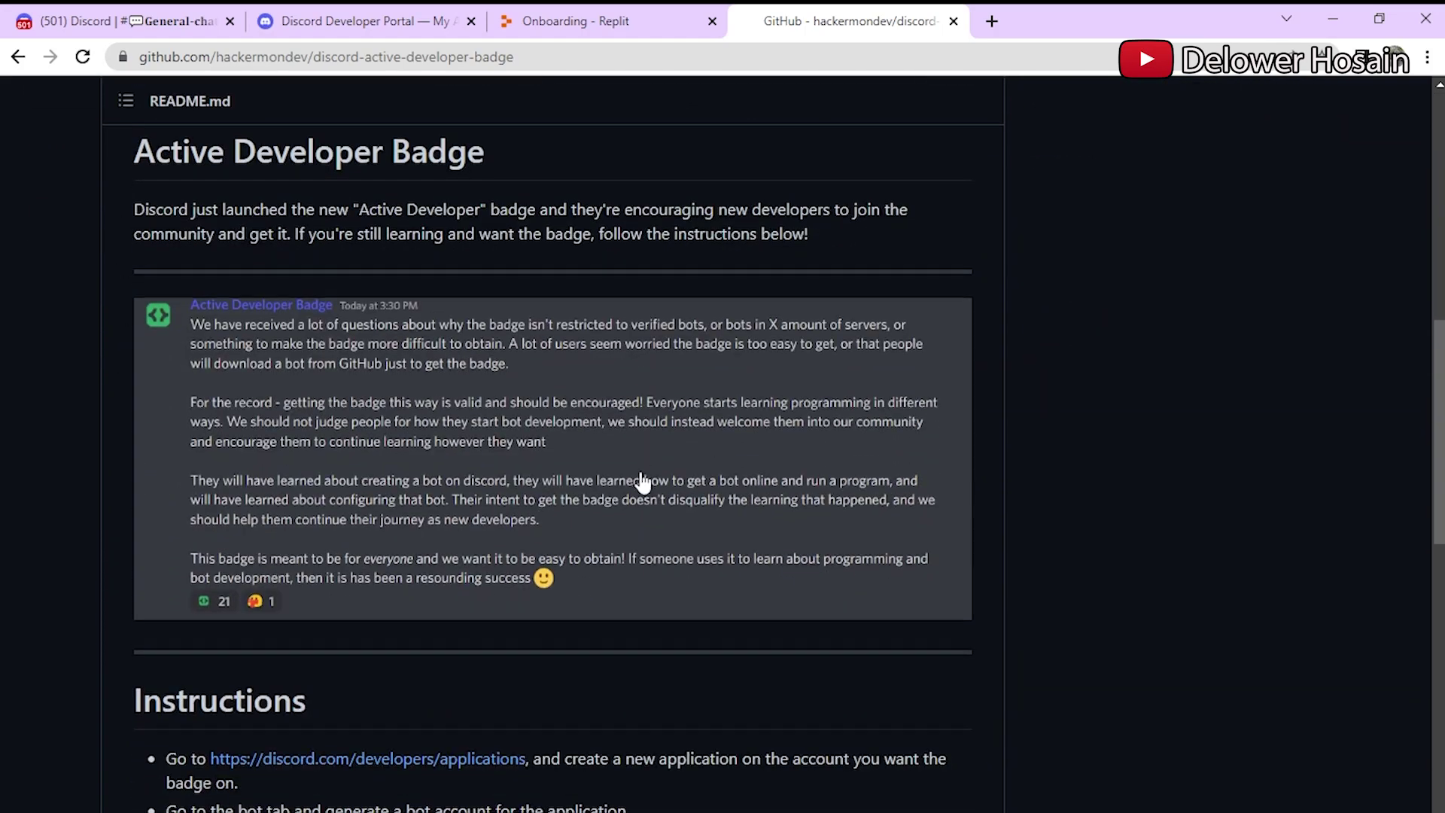
{"action": "scroll", "coordinate": [620, 496], "scroll_direction": "down", "scroll_amount": 3}
{"action": "scroll", "coordinate": [599, 518], "scroll_direction": "down", "scroll_amount": 2}
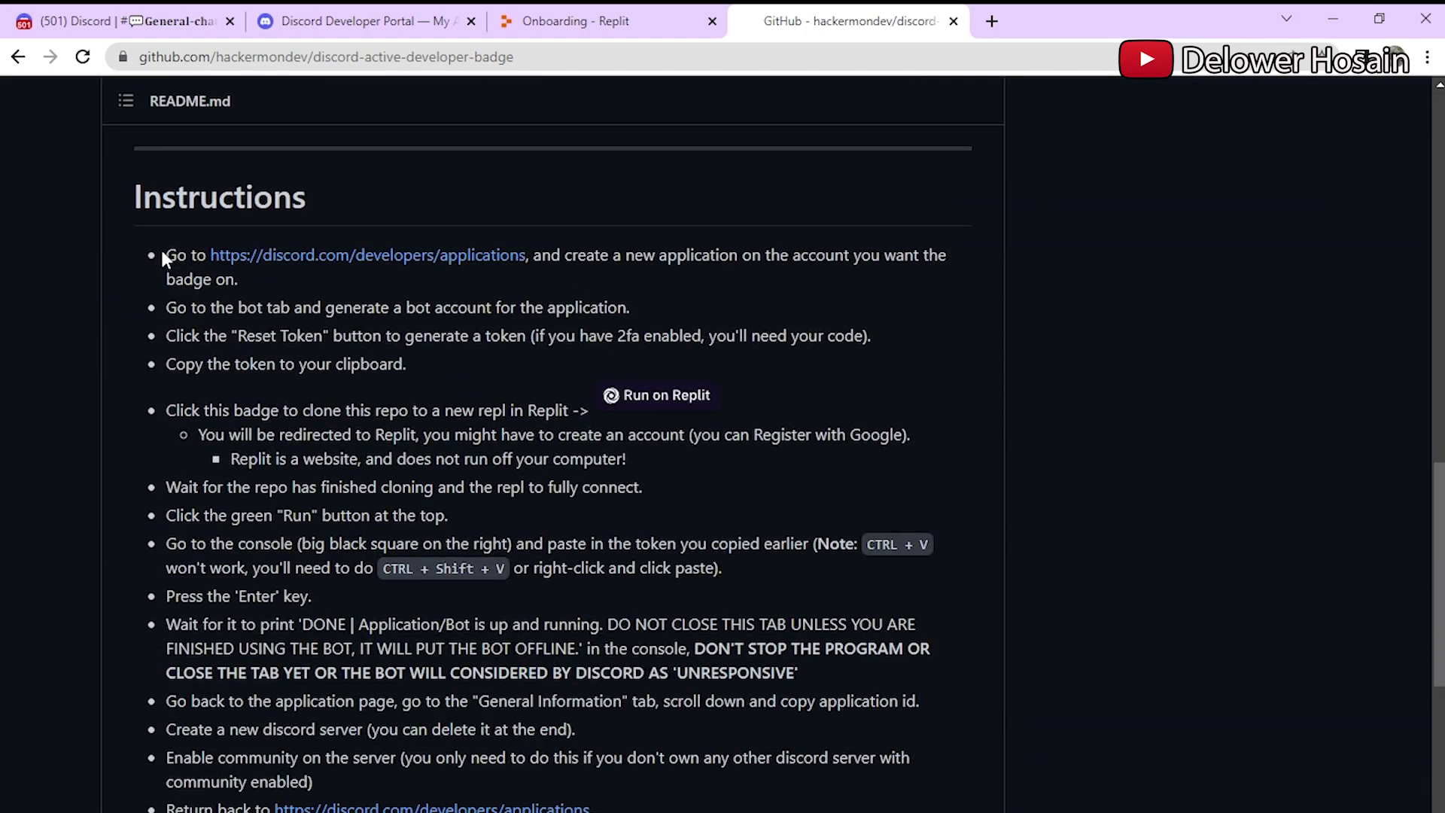
{"action": "left_click_drag", "start_coordinate": [154, 251], "coordinate": [675, 732]}
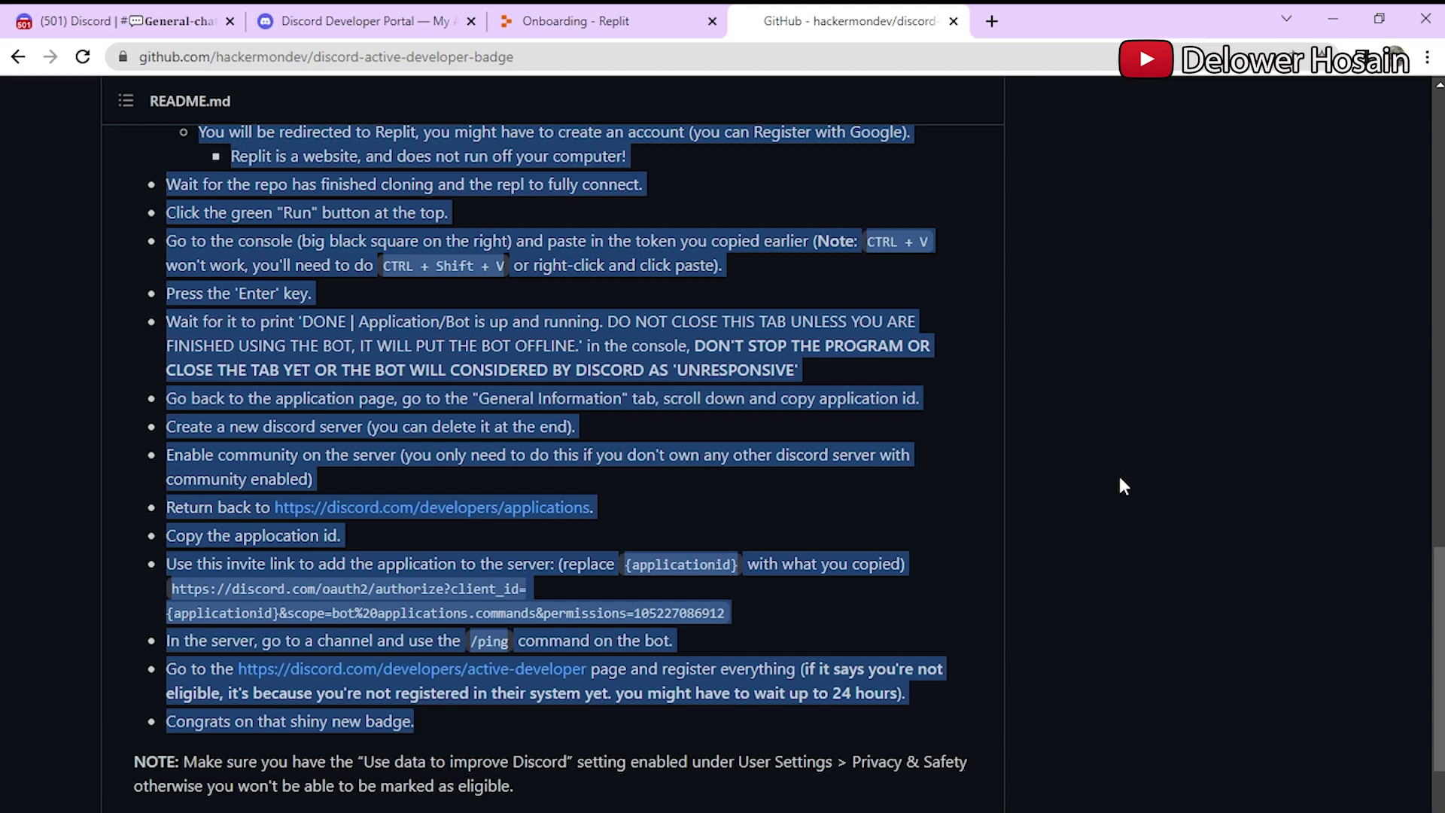
{"action": "left_click", "coordinate": [1117, 473]}
{"action": "scroll", "coordinate": [985, 564], "scroll_direction": "up", "scroll_amount": 2}
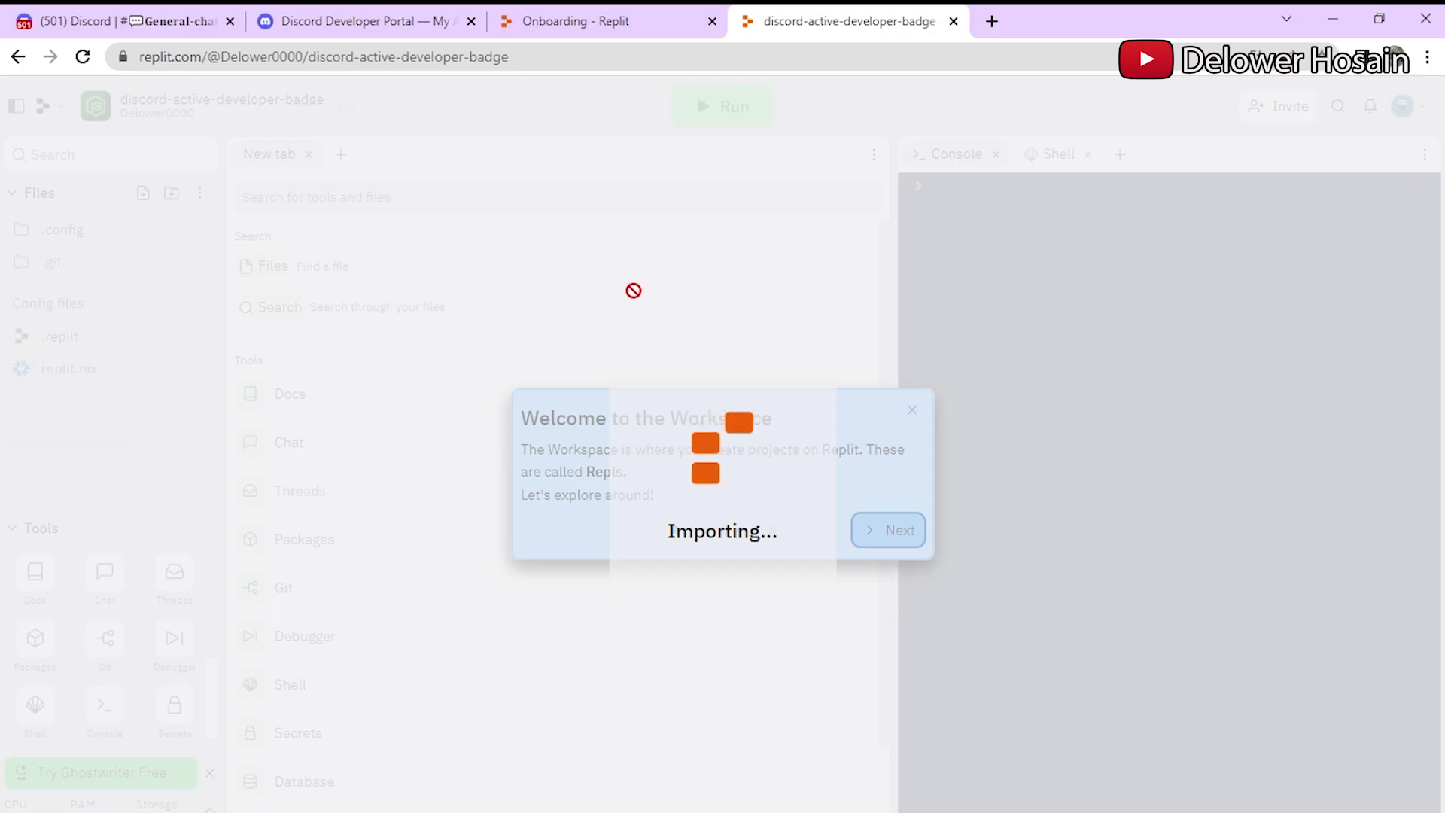
In the new Replit workspace, dismiss the welcome tour and run the badge project
{"action": "left_click", "coordinate": [395, 20]}
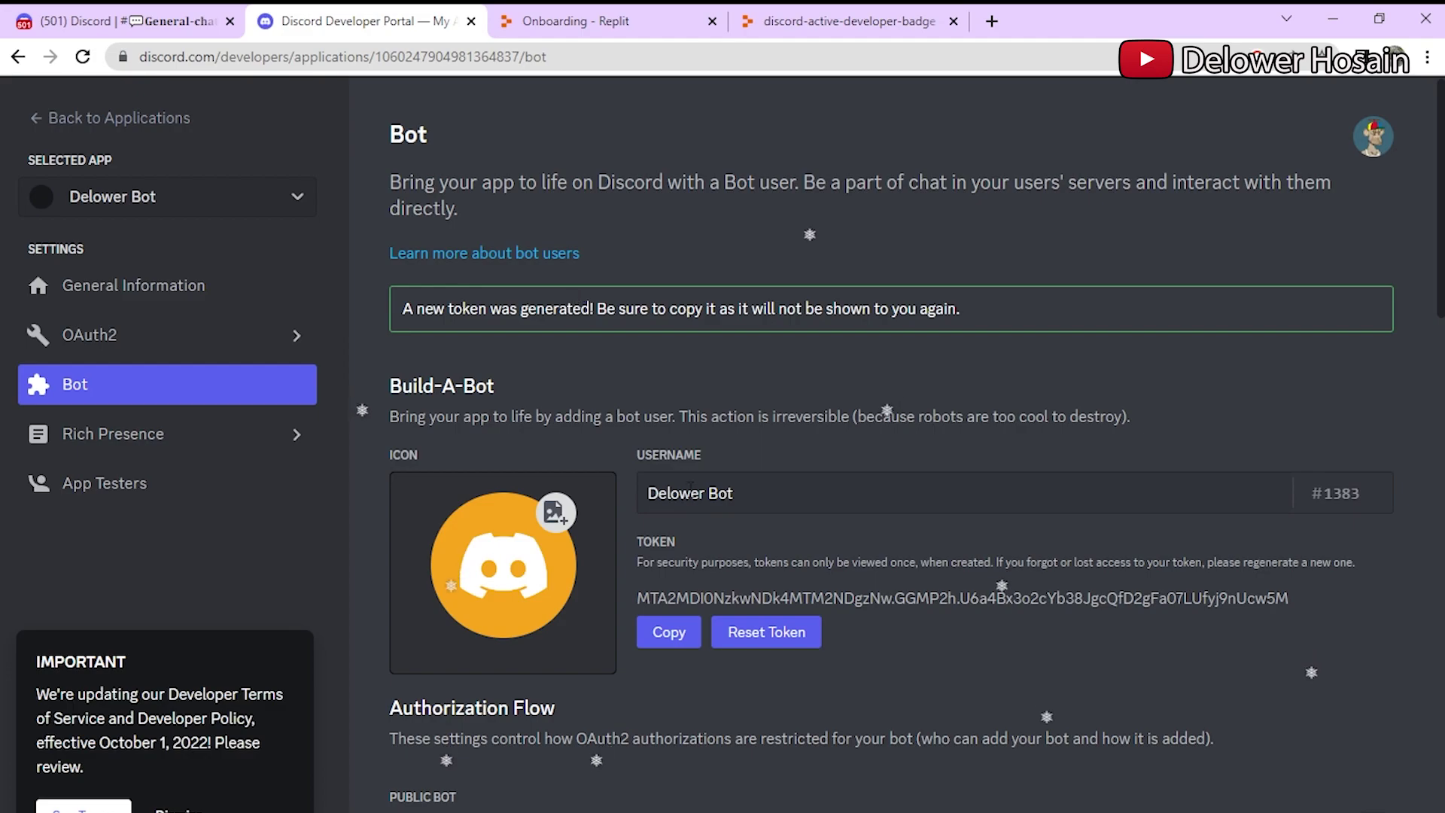
{"action": "left_click", "coordinate": [567, 21]}
{"action": "left_click", "coordinate": [846, 20]}
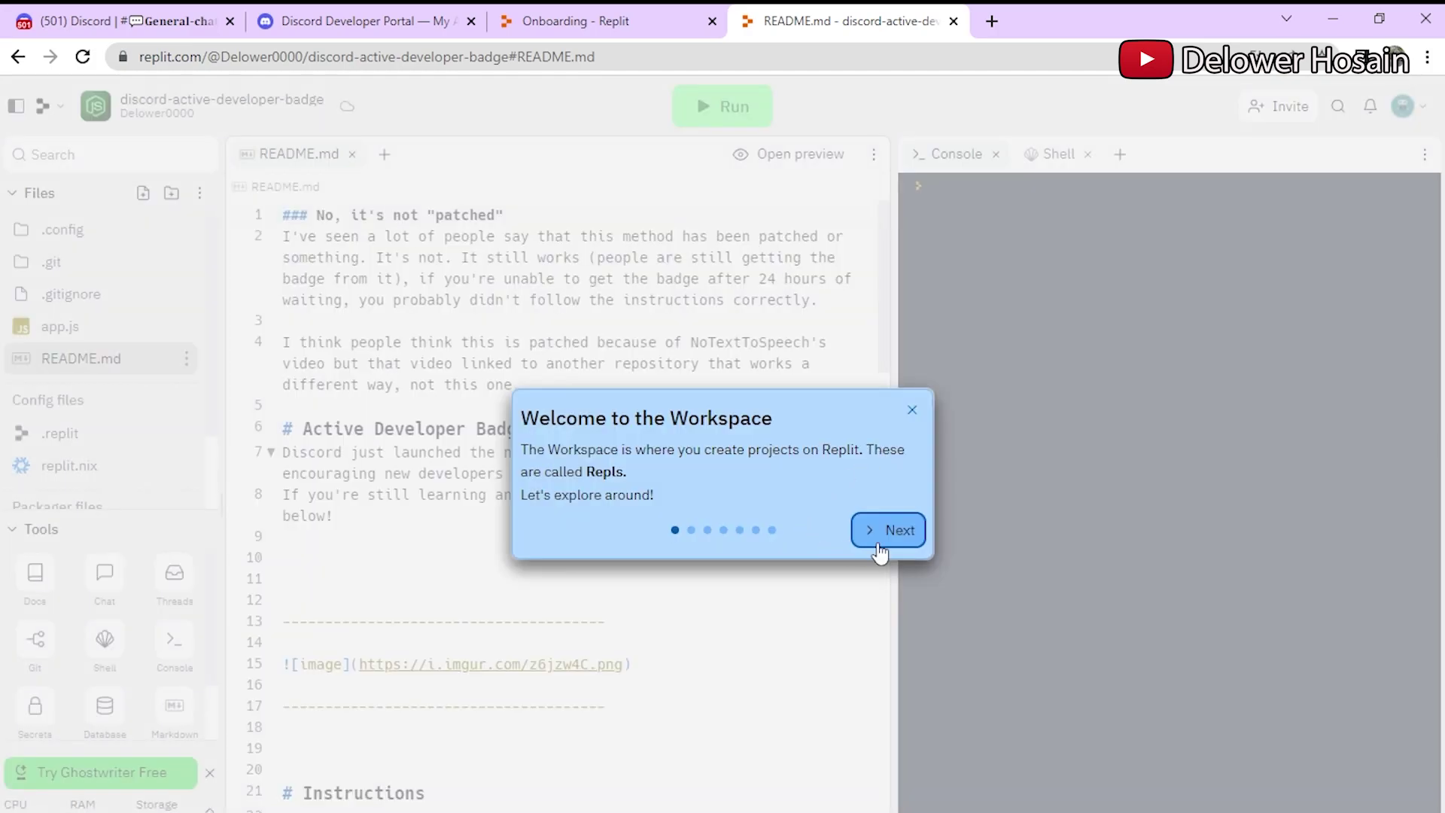
{"action": "left_click", "coordinate": [900, 539]}
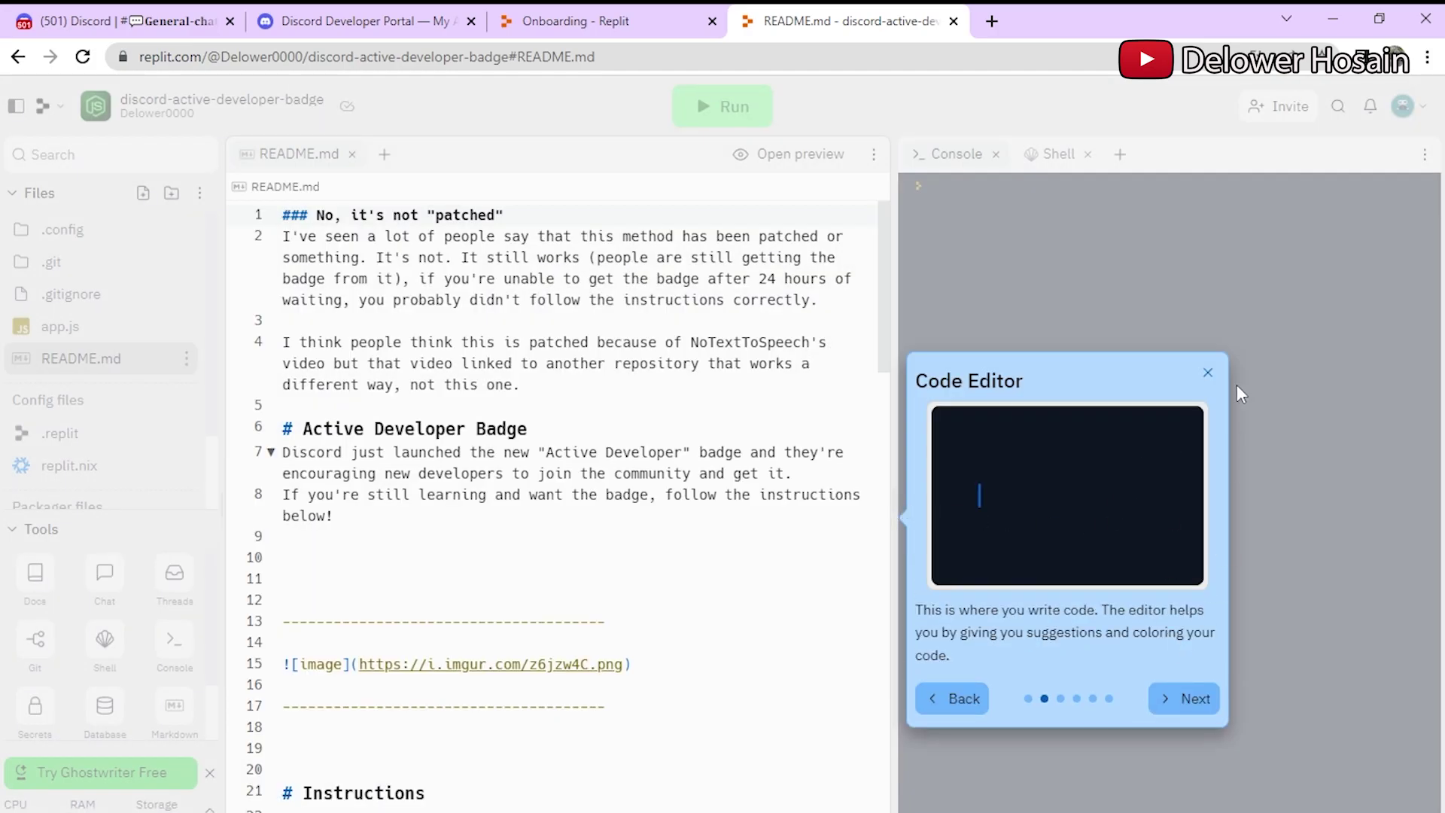
{"action": "left_click", "coordinate": [1207, 371]}
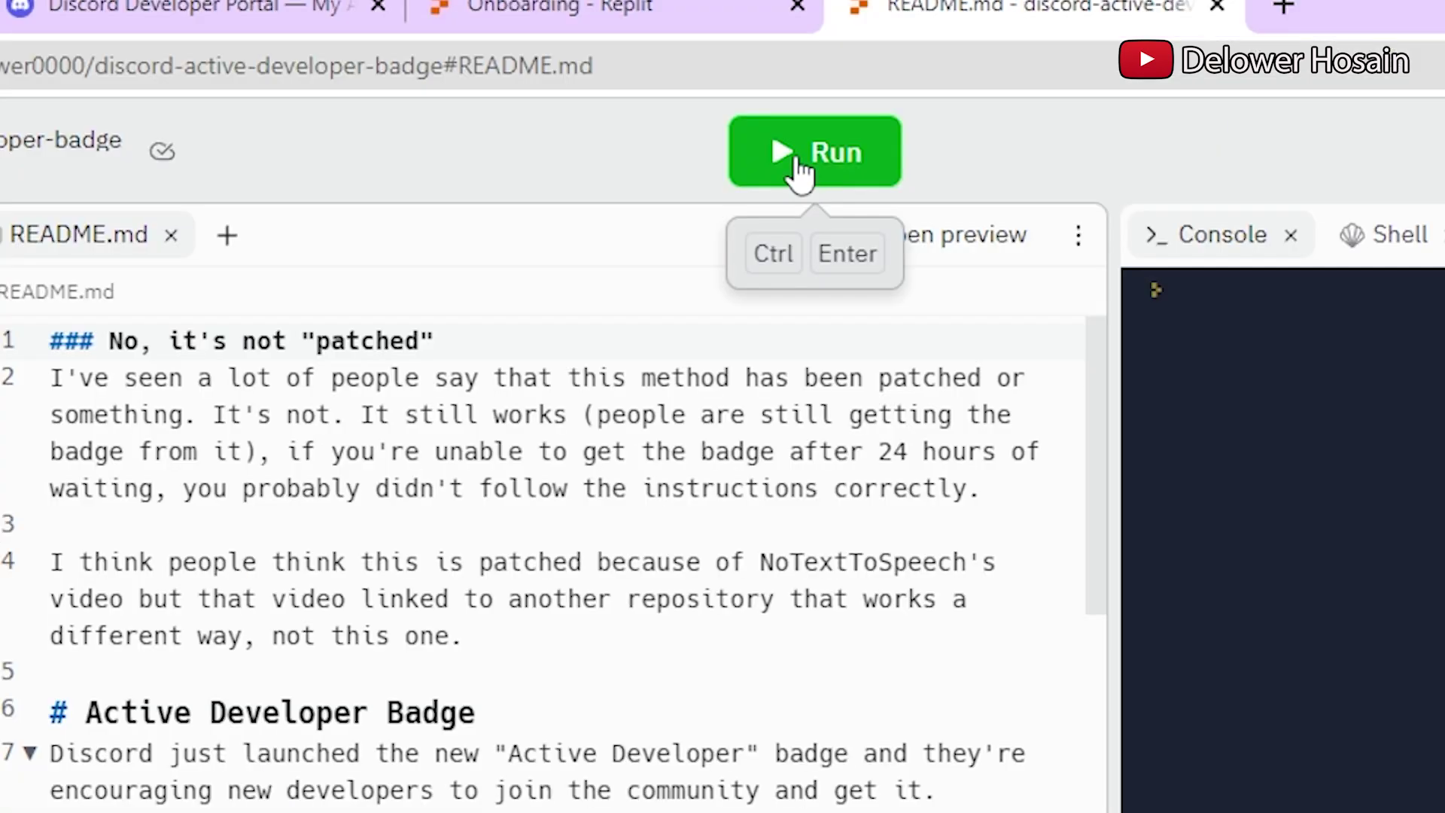
{"action": "left_click", "coordinate": [734, 107]}
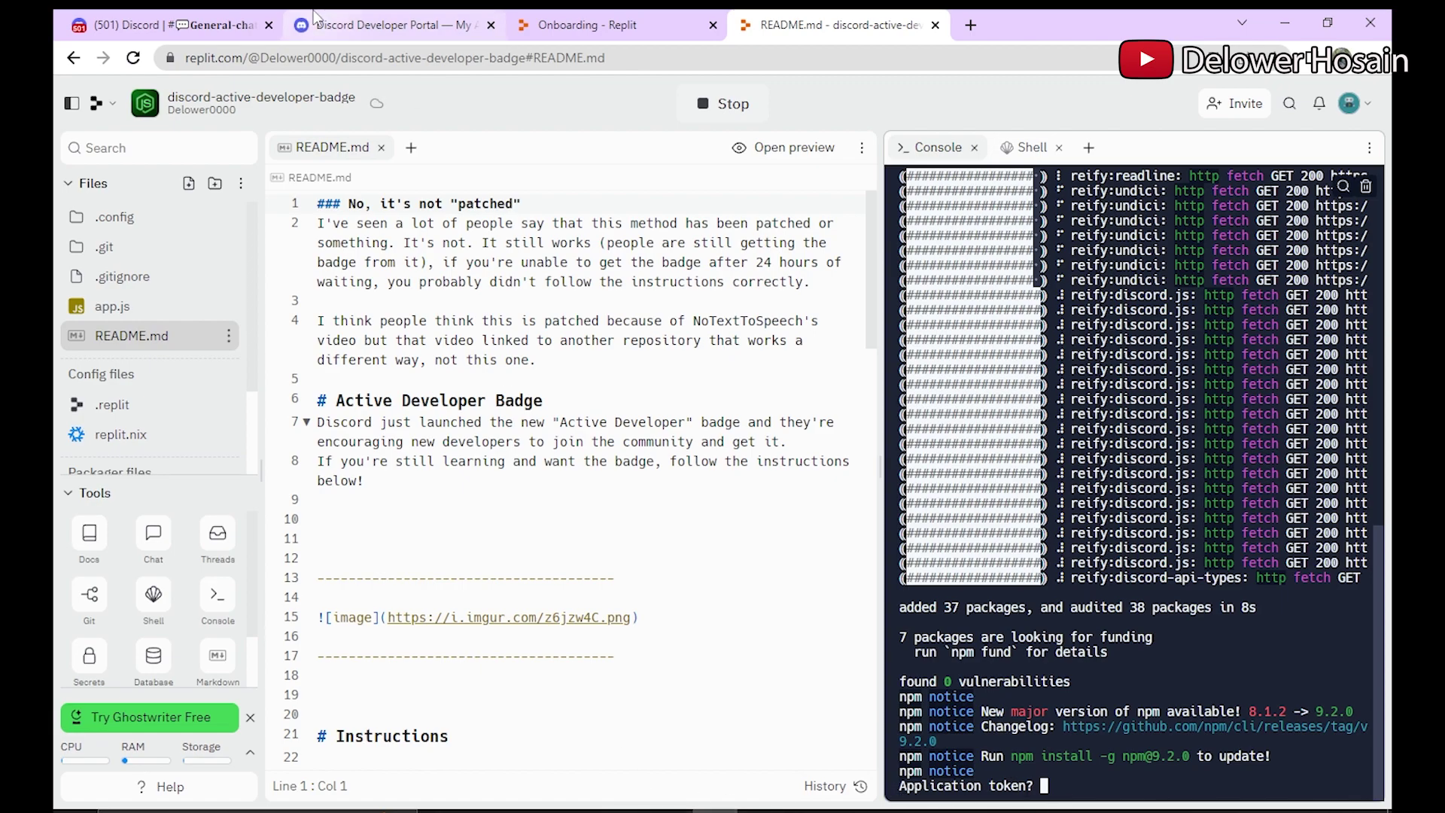
Copy the bot token from the developer portal's Bot page
{"action": "left_click", "coordinate": [385, 23]}
{"action": "scroll", "coordinate": [703, 339], "scroll_direction": "down", "scroll_amount": 2}
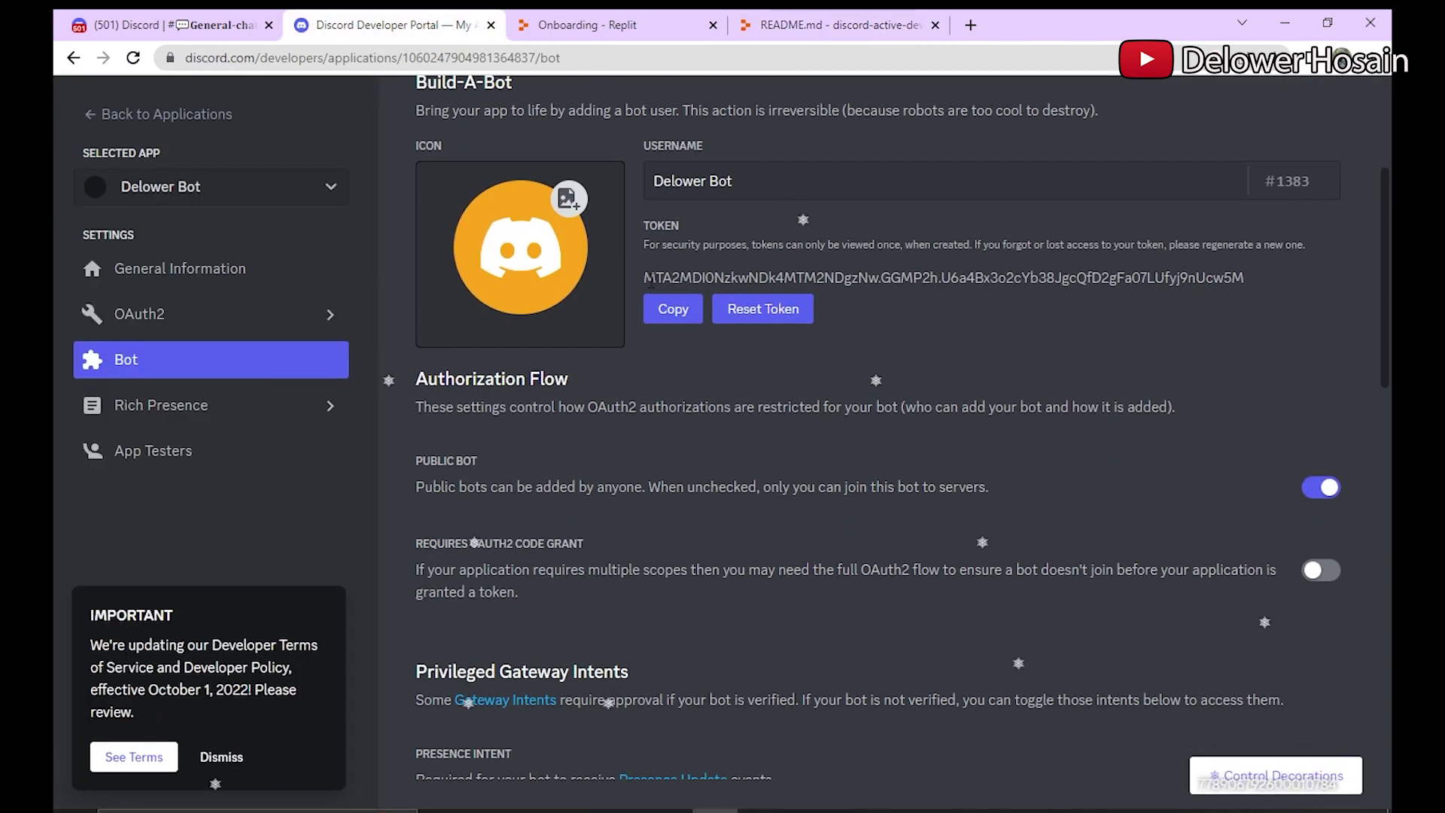
{"action": "left_click_drag", "start_coordinate": [644, 276], "coordinate": [1243, 277]}
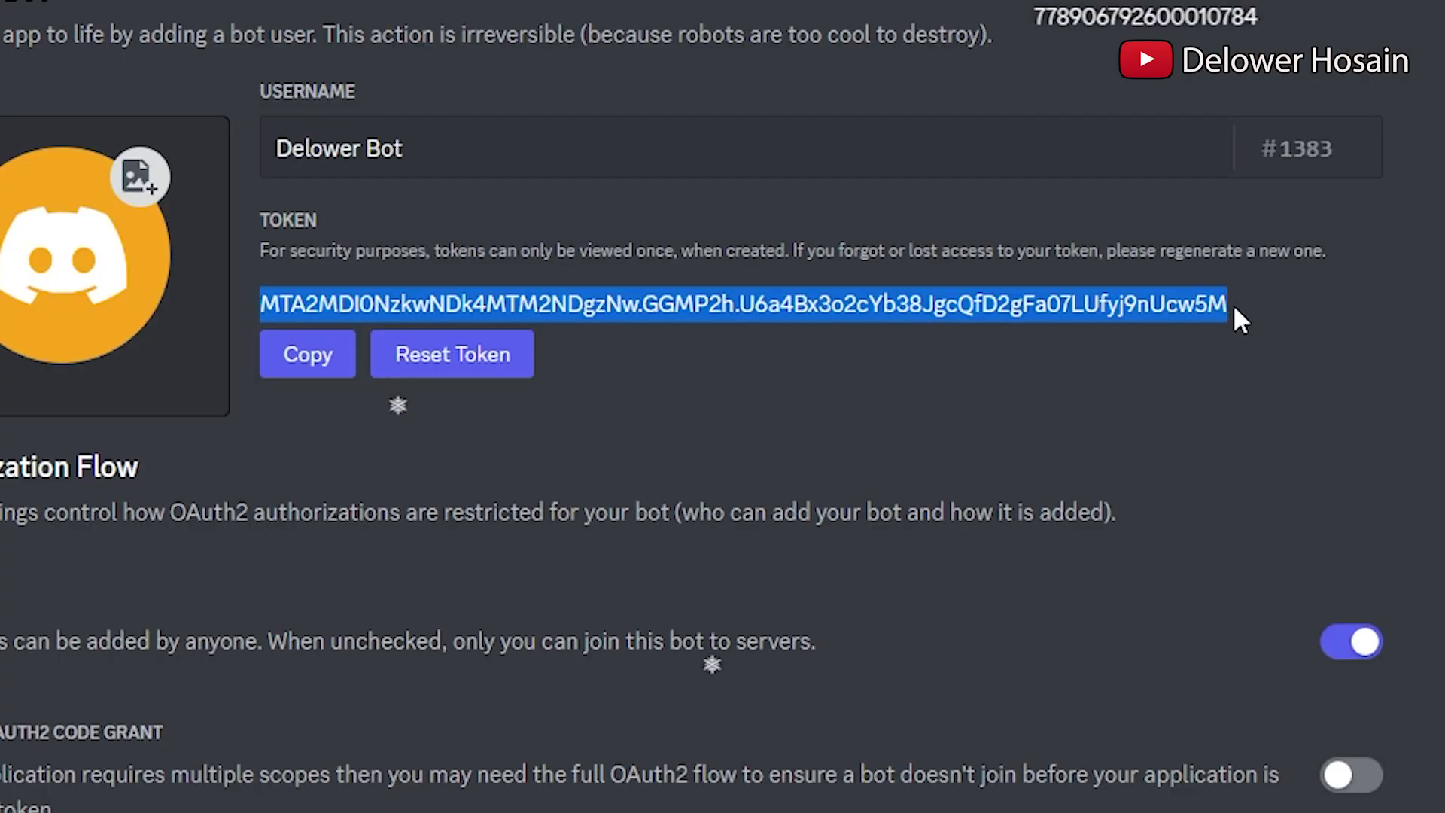
{"action": "right_click", "coordinate": [1235, 316]}
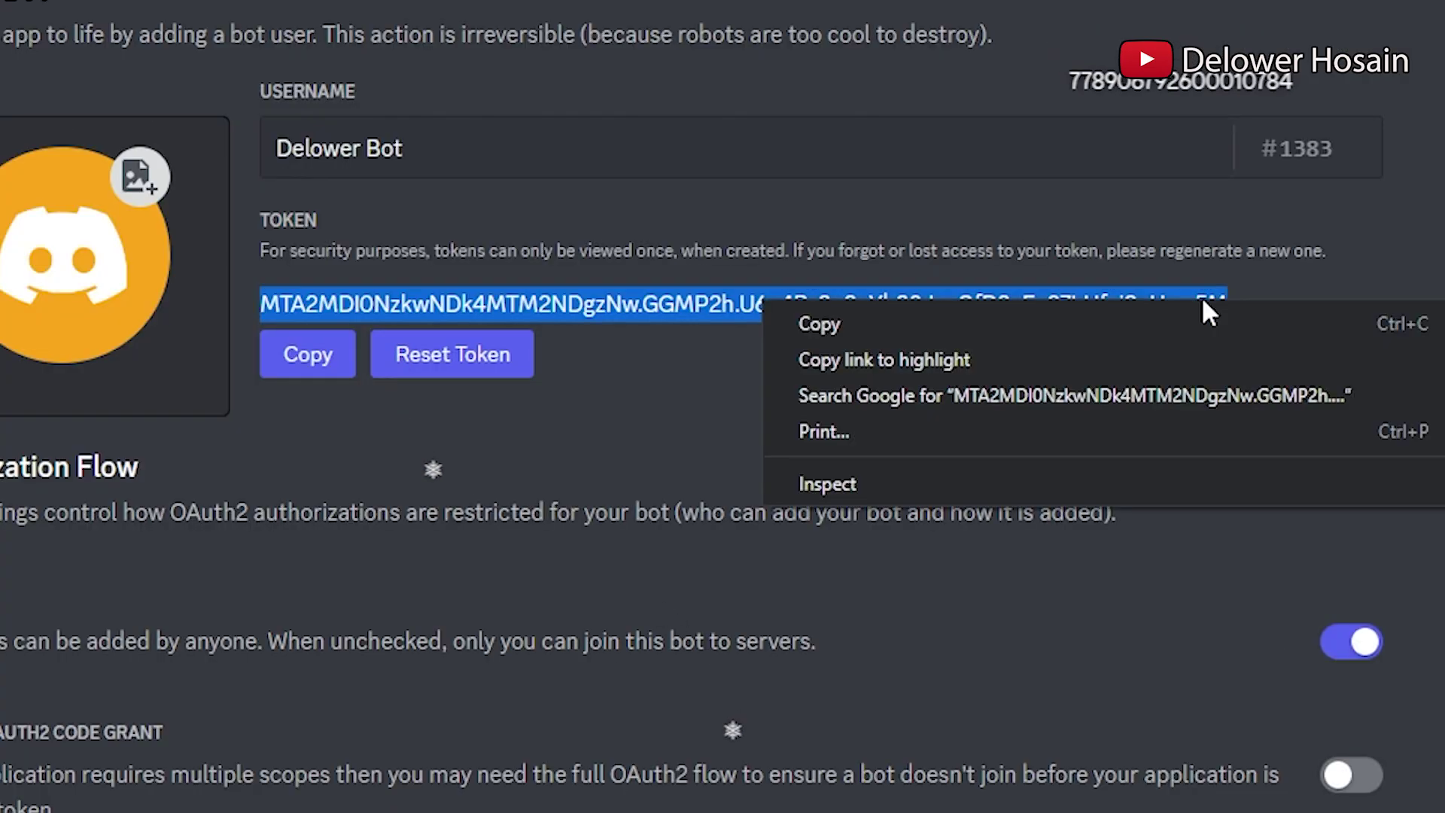
{"action": "left_click", "coordinate": [1202, 322]}
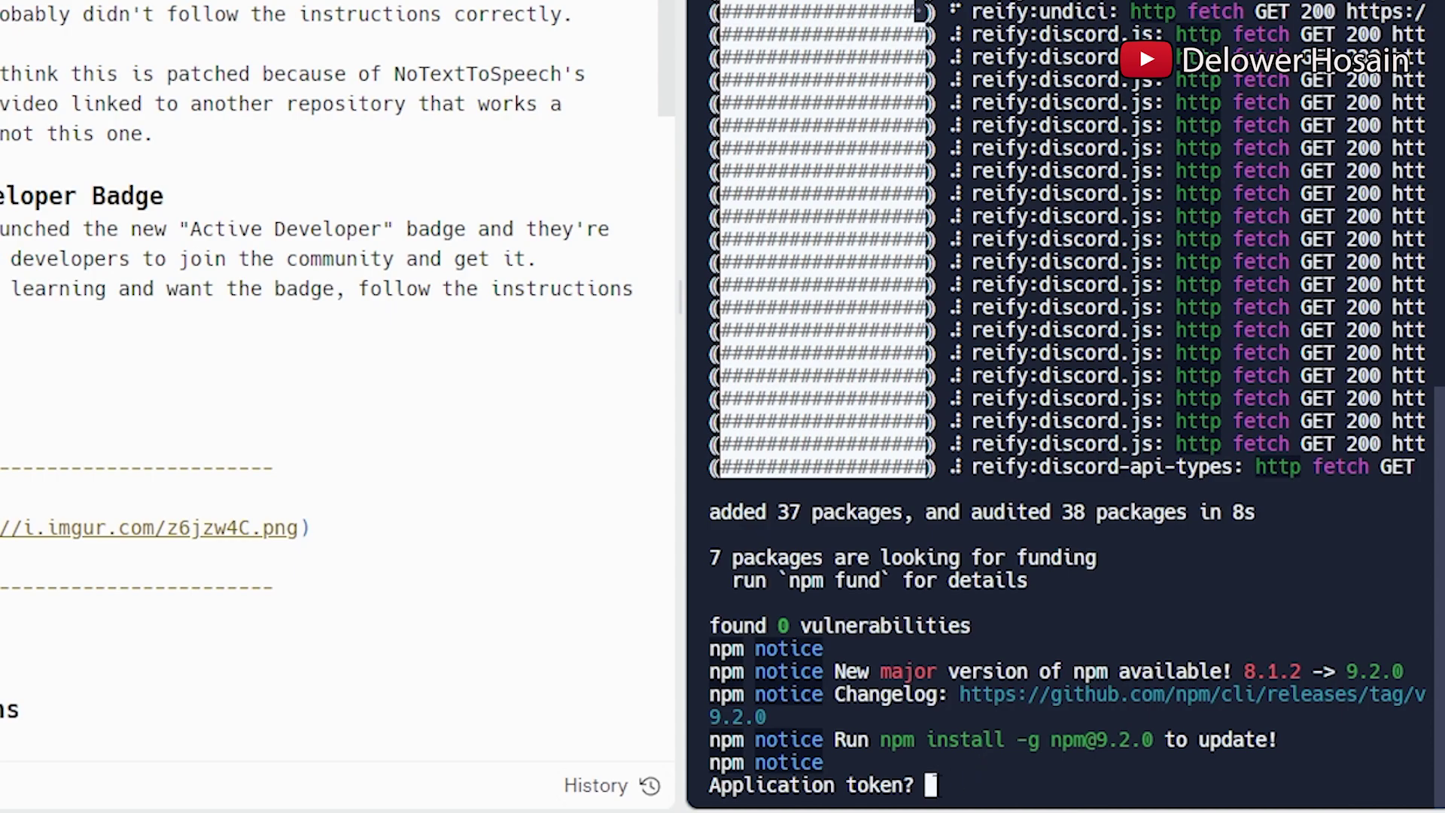
Paste the token at the Replit console's Application token prompt, then go to Discord
{"action": "right_click", "coordinate": [965, 344]}
{"action": "left_click", "coordinate": [1016, 553]}
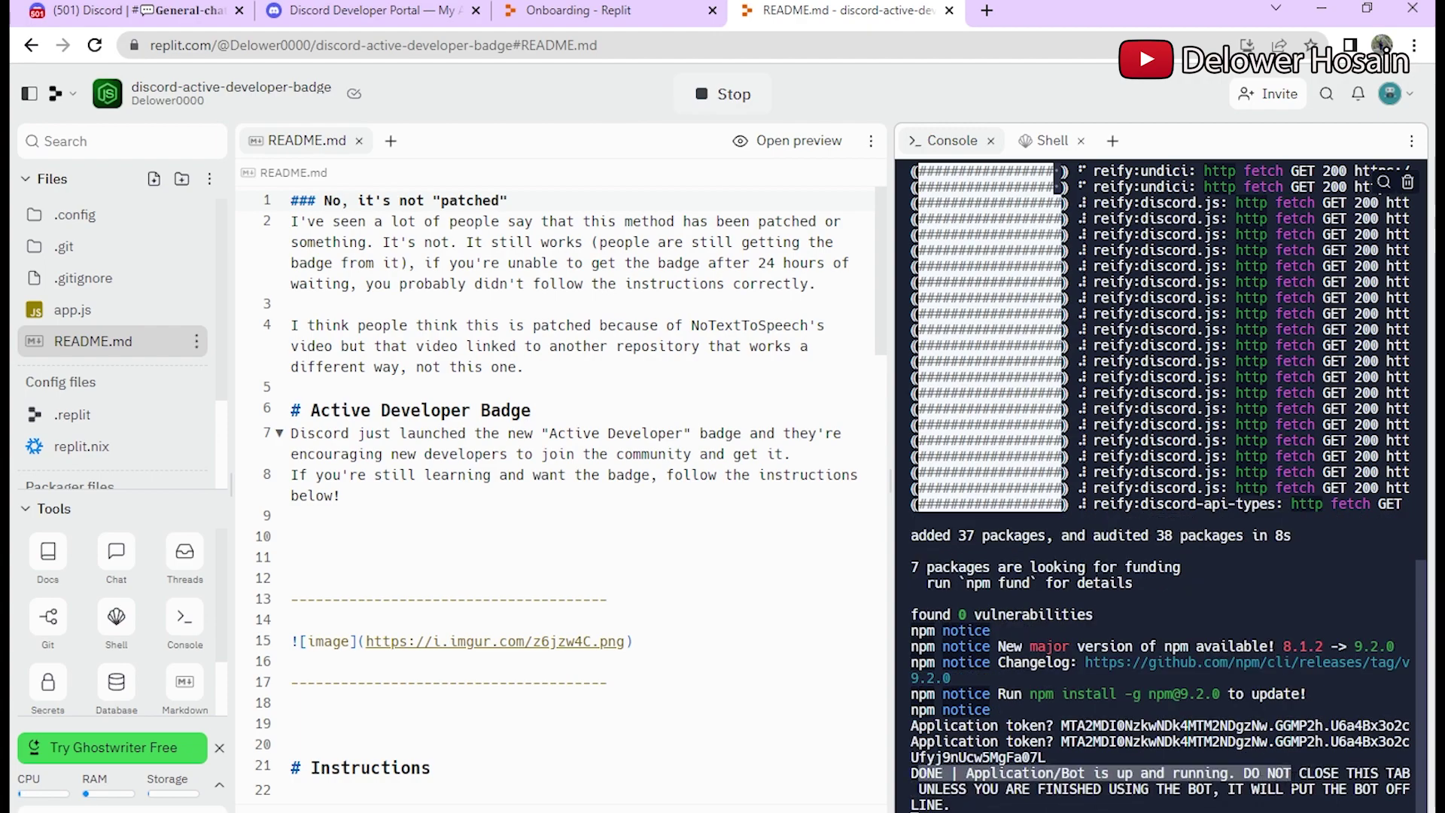
{"action": "left_click_drag", "start_coordinate": [1244, 773], "coordinate": [1365, 788]}
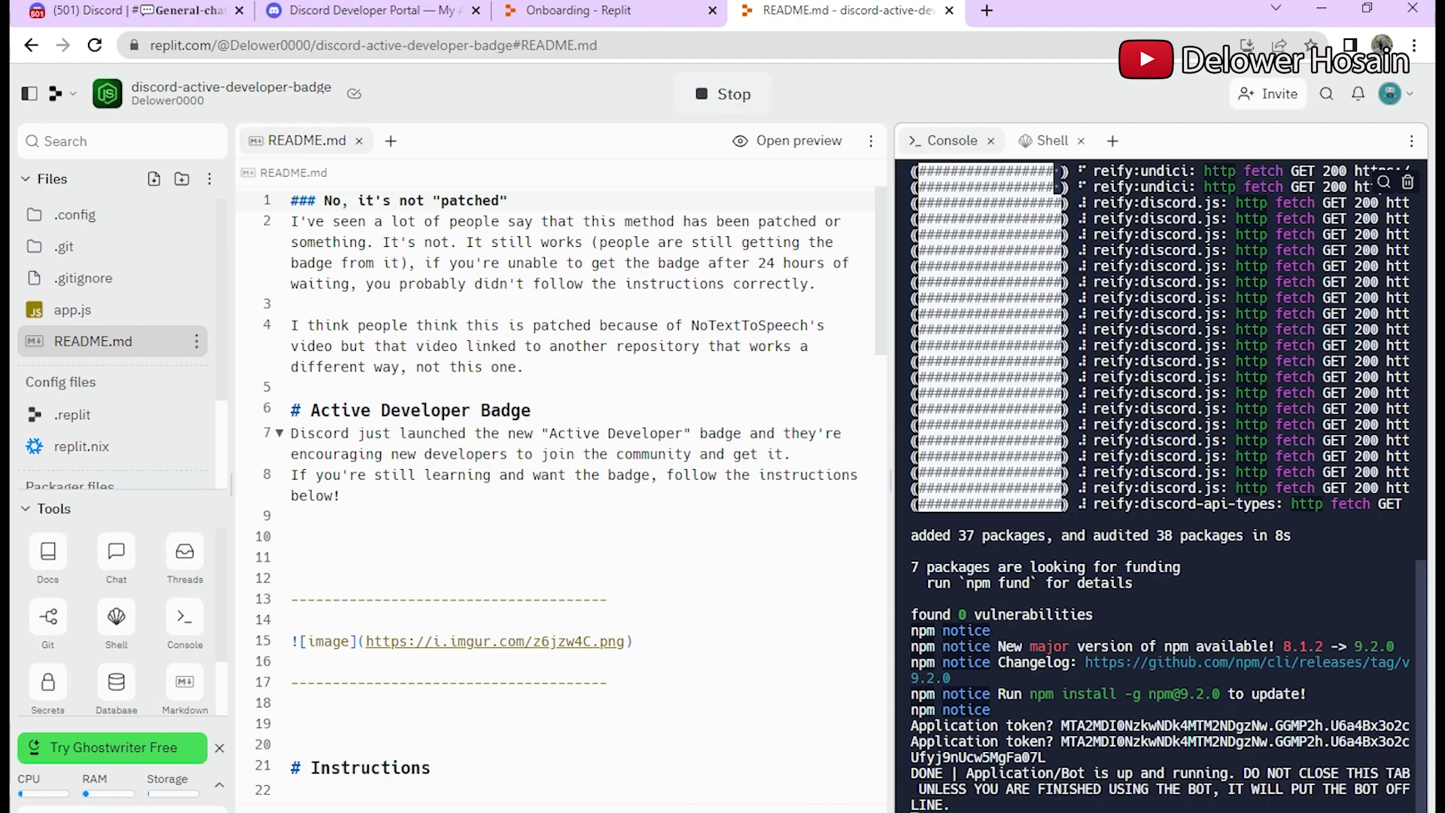
{"action": "left_click", "coordinate": [181, 9]}
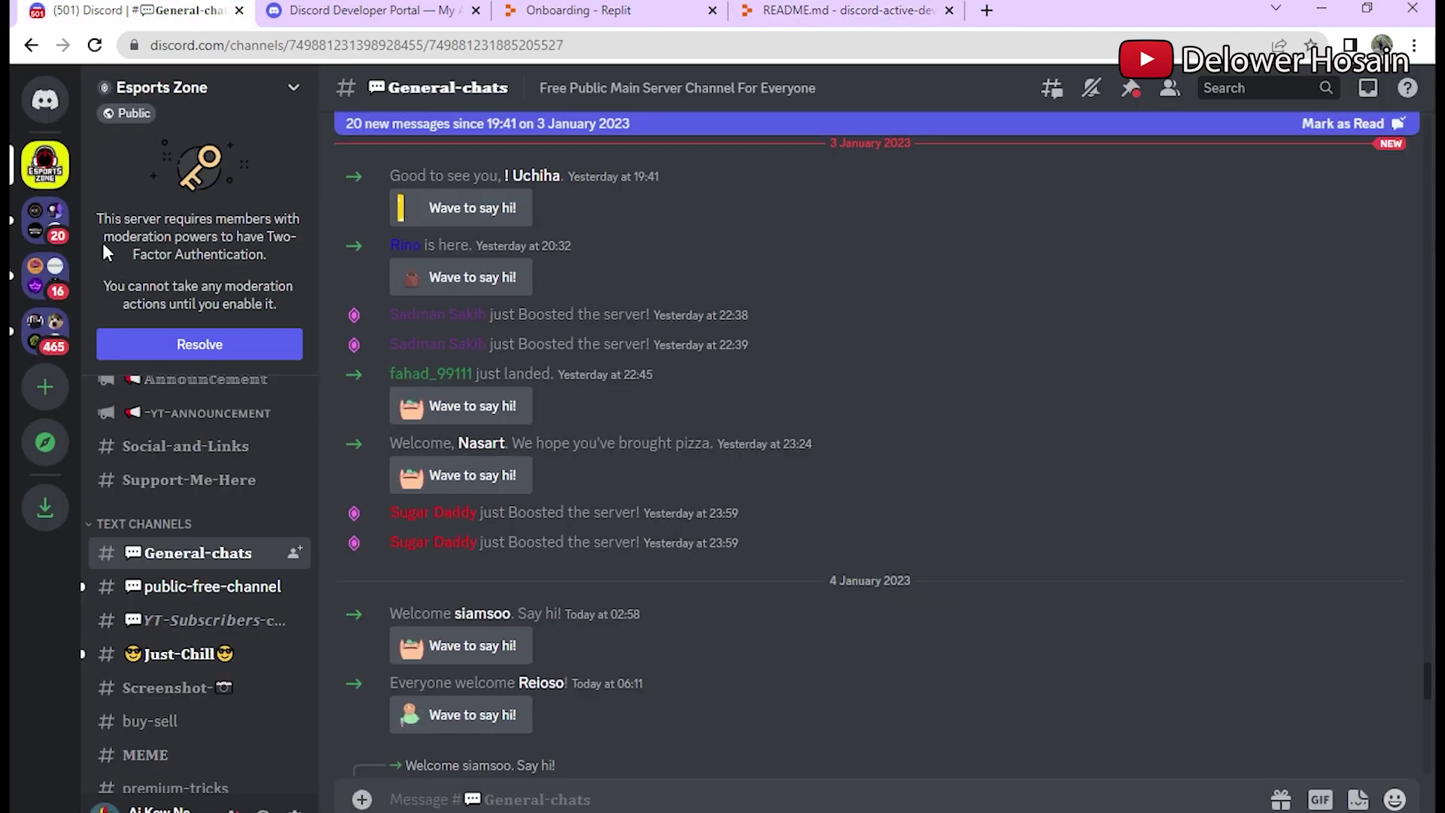
Create a 'For me and my friends' server keeping the name 'Aj Kew Nei Bole 😊's server'
{"action": "left_click", "coordinate": [47, 389]}
{"action": "left_click", "coordinate": [677, 344]}
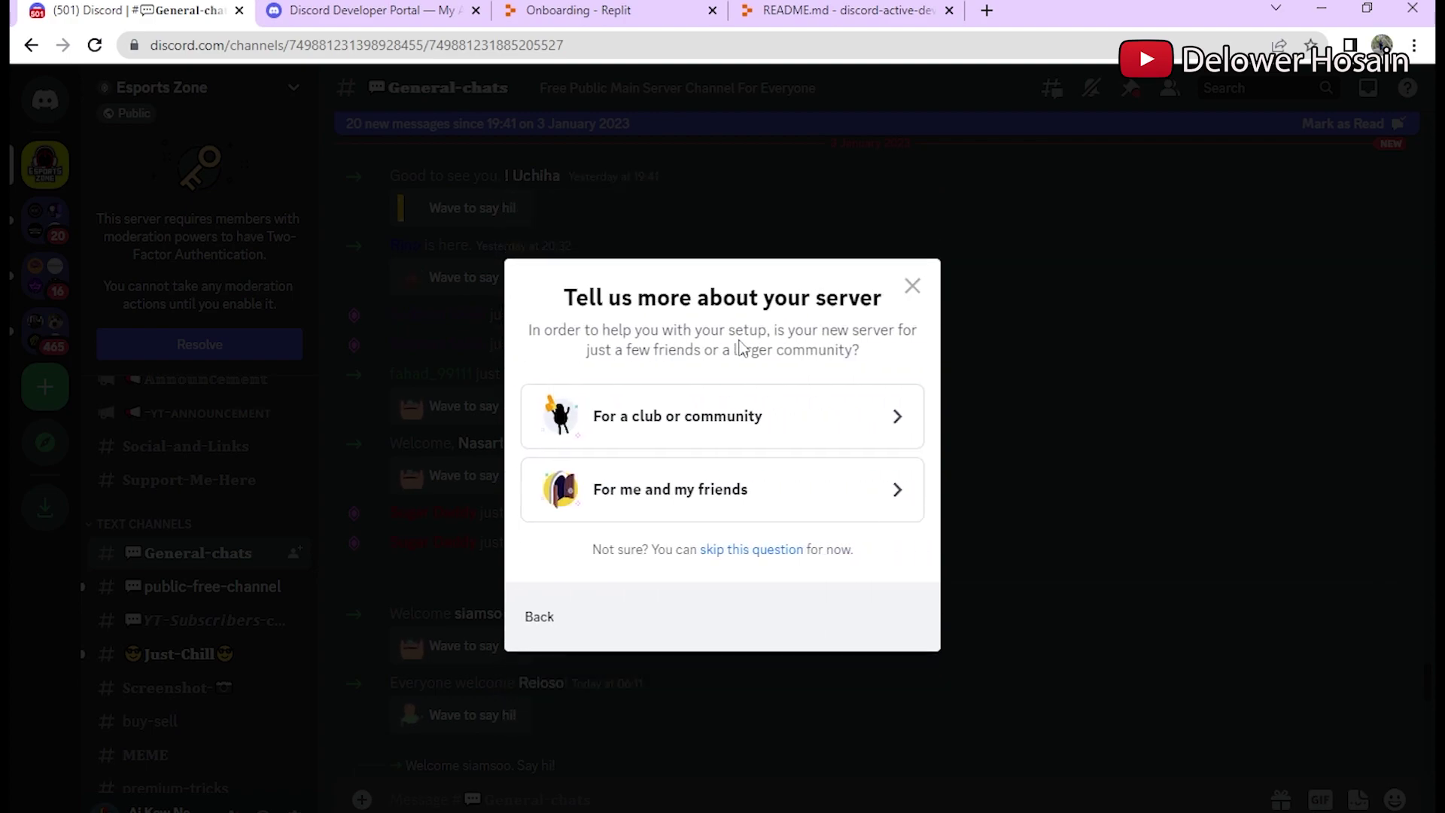
{"action": "left_click", "coordinate": [688, 496]}
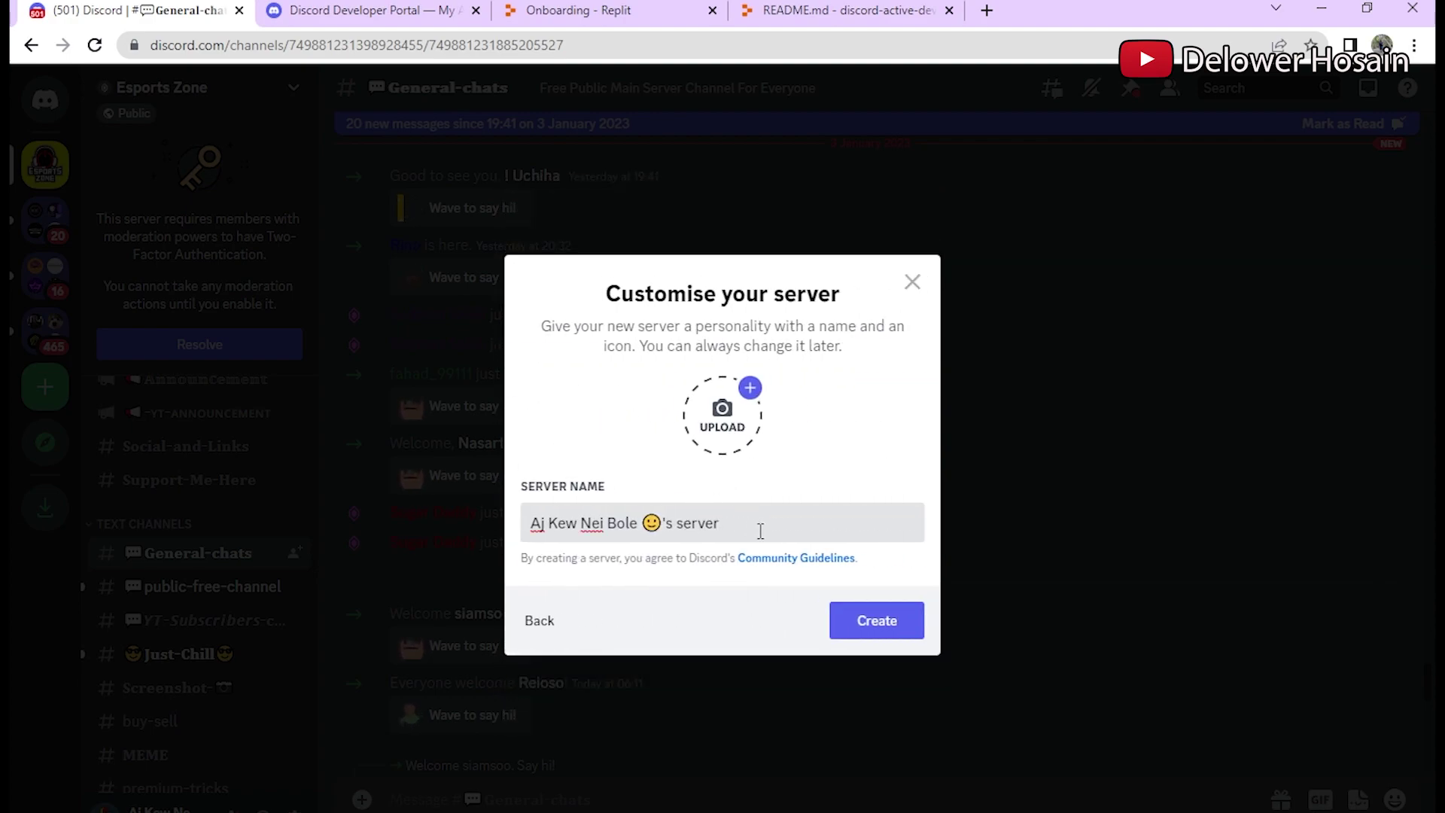
{"action": "triple_click", "coordinate": [534, 523]}
{"action": "left_click", "coordinate": [876, 620]}
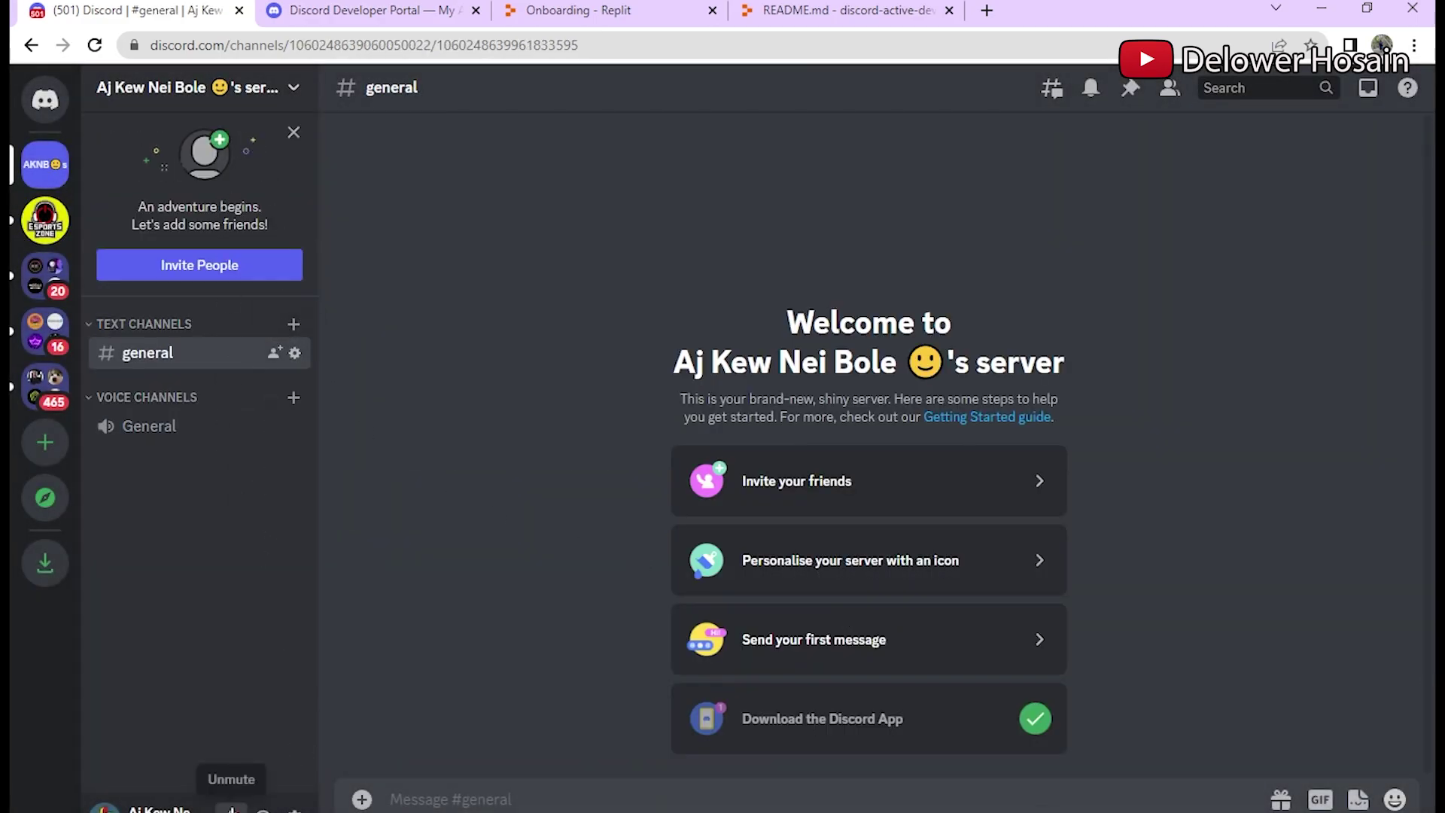
{"action": "left_click", "coordinate": [237, 98]}
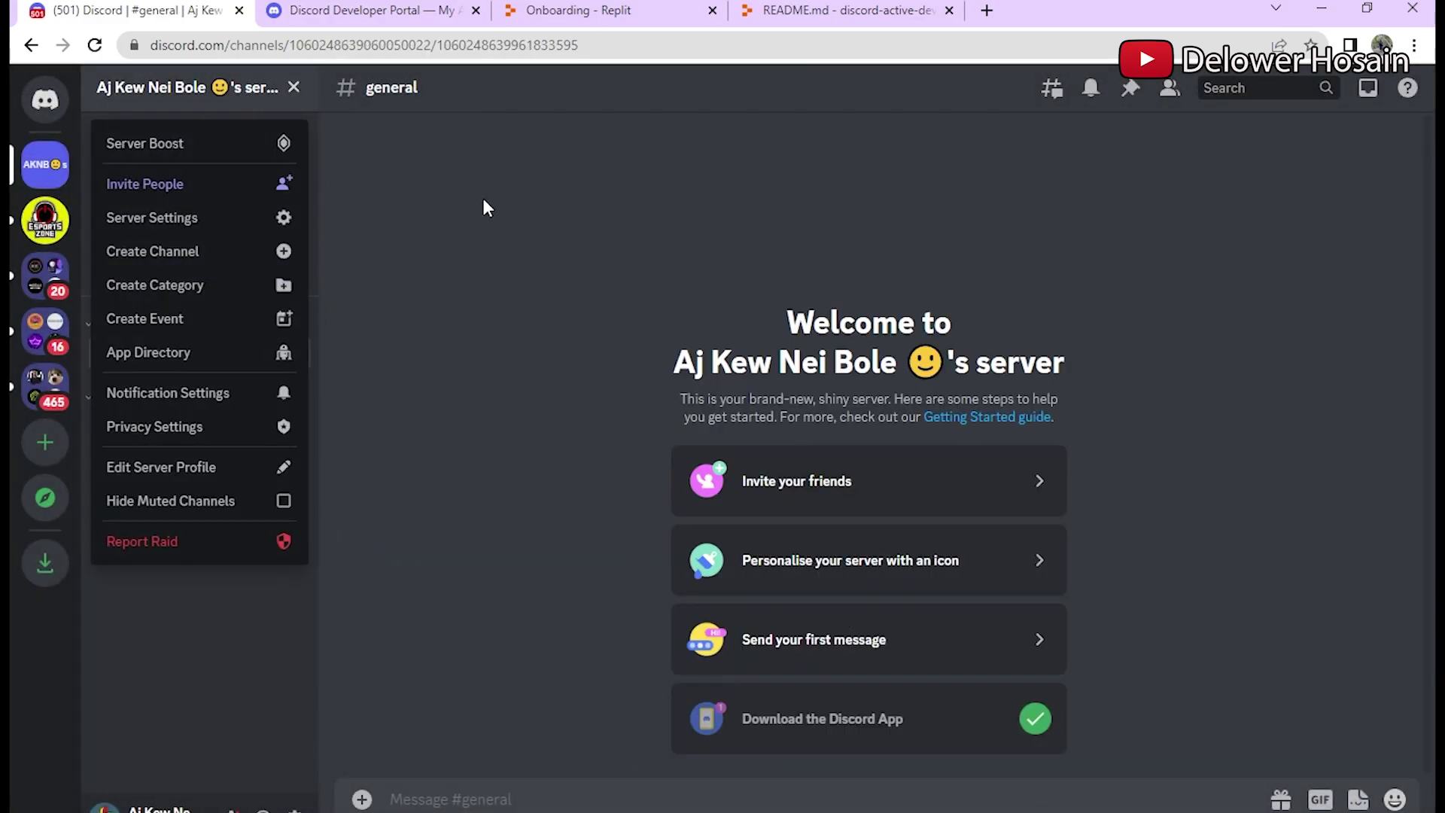
Enable Community with verified-email and media-scan checks, accepting the guidelines
{"action": "left_click", "coordinate": [185, 225]}
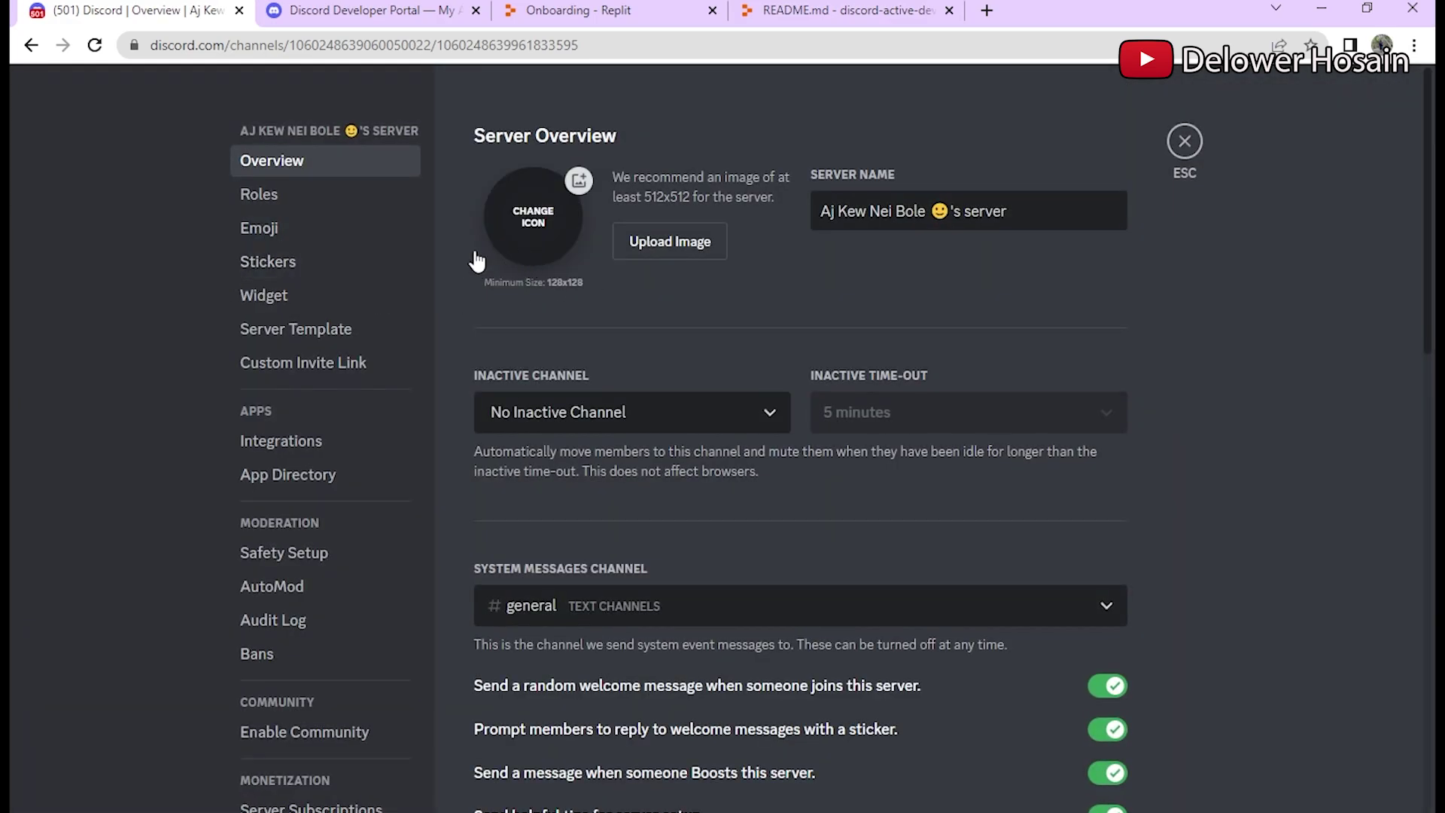
{"action": "scroll", "coordinate": [310, 531], "scroll_direction": "down", "scroll_amount": 1}
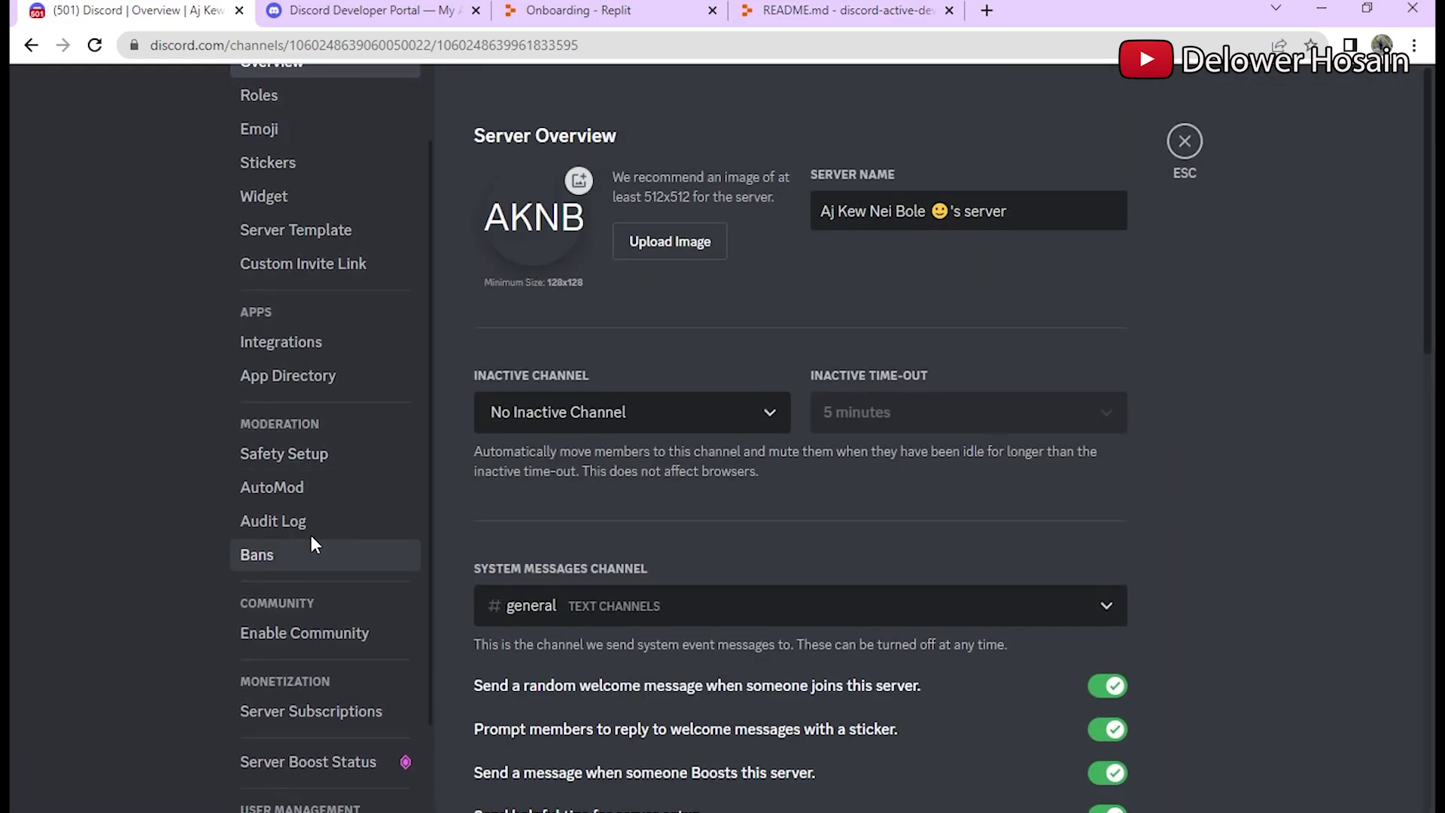
{"action": "scroll", "coordinate": [310, 535], "scroll_direction": "down", "scroll_amount": 1}
{"action": "left_click", "coordinate": [362, 521]}
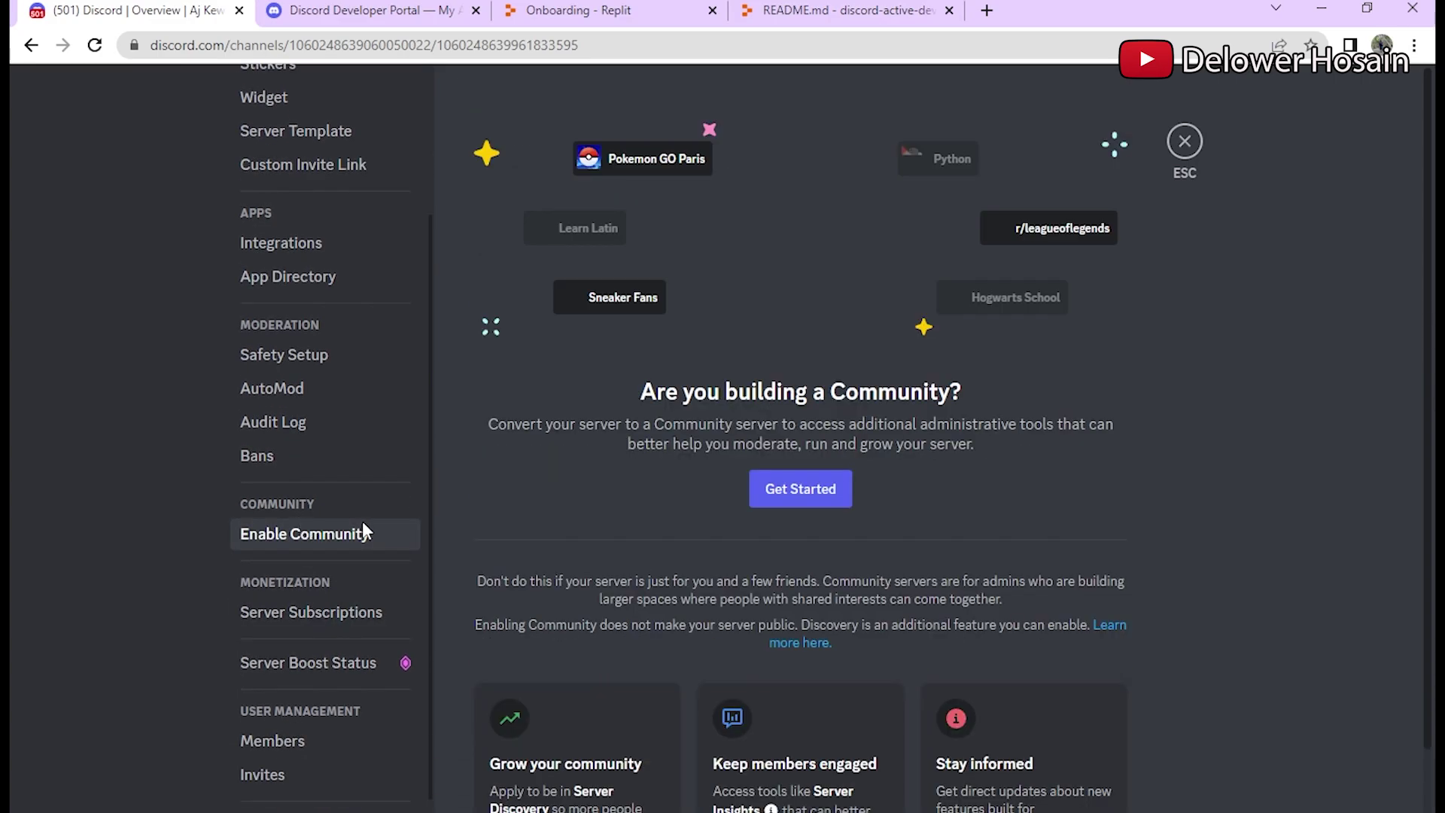
{"action": "left_click", "coordinate": [799, 488]}
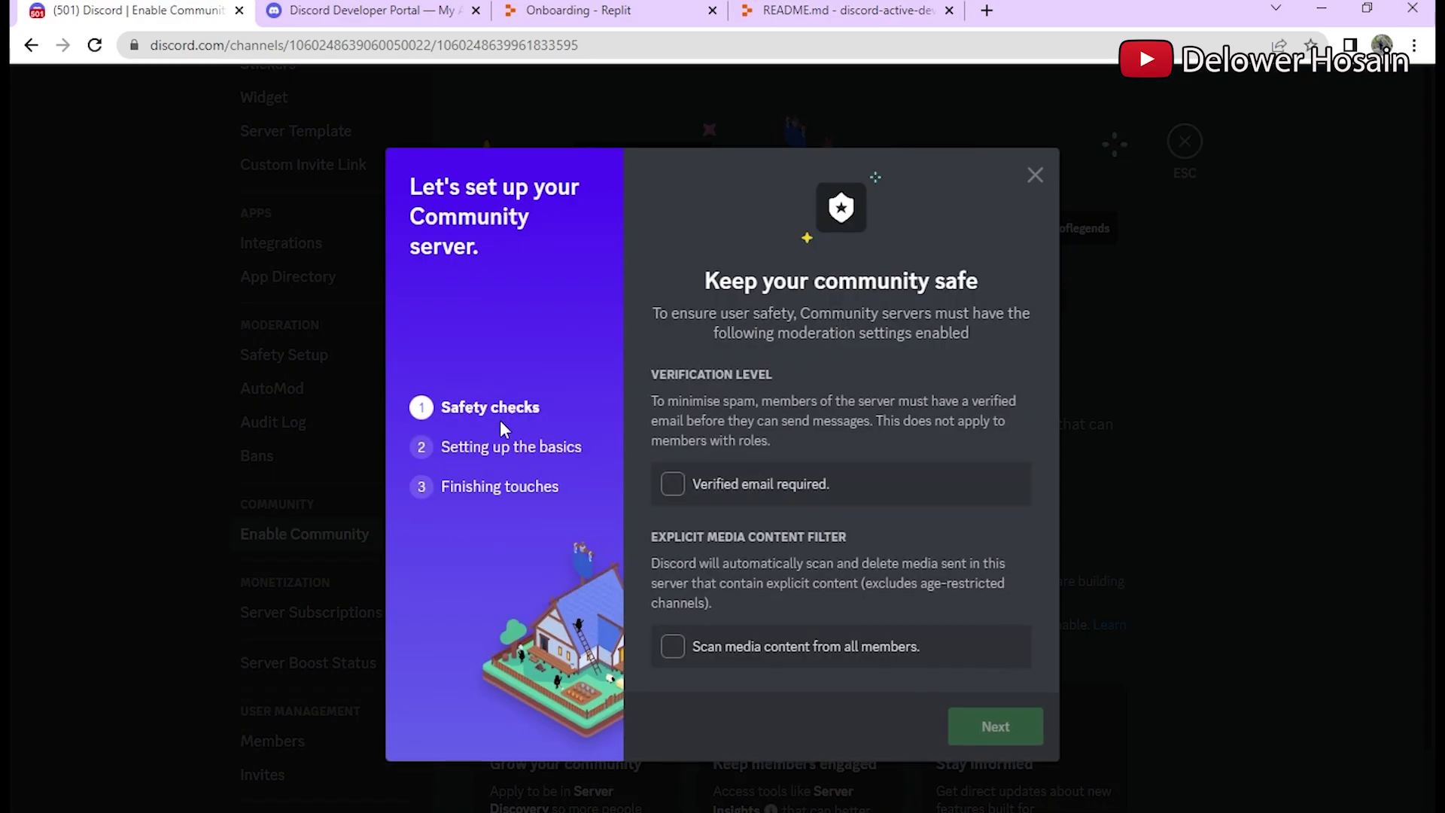
{"action": "left_click", "coordinate": [673, 483]}
{"action": "left_click", "coordinate": [673, 646]}
{"action": "left_click", "coordinate": [994, 726]}
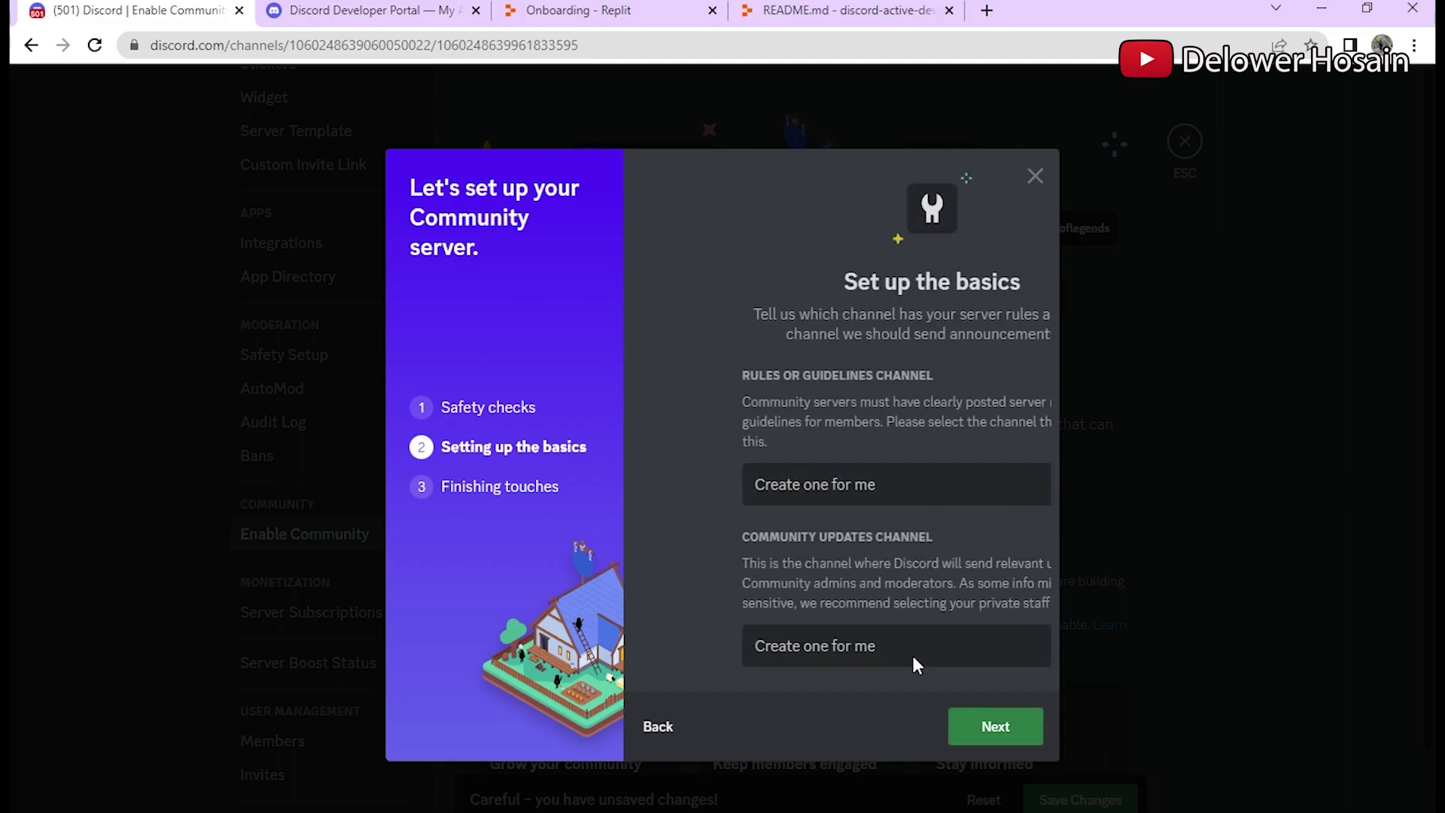
{"action": "left_click", "coordinate": [995, 726]}
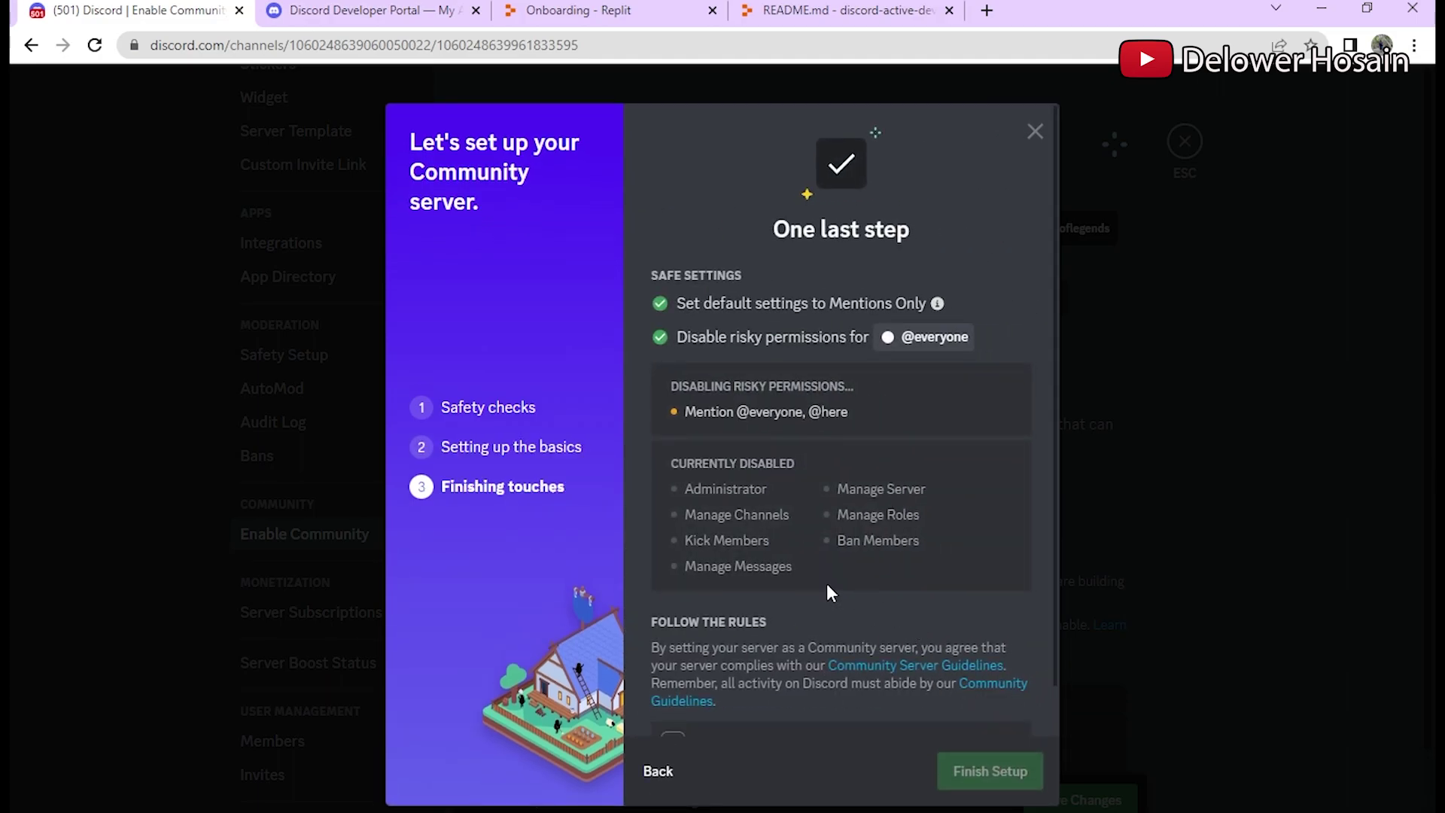
{"action": "scroll", "coordinate": [893, 565], "scroll_direction": "down", "scroll_amount": 2}
{"action": "left_click", "coordinate": [672, 691]}
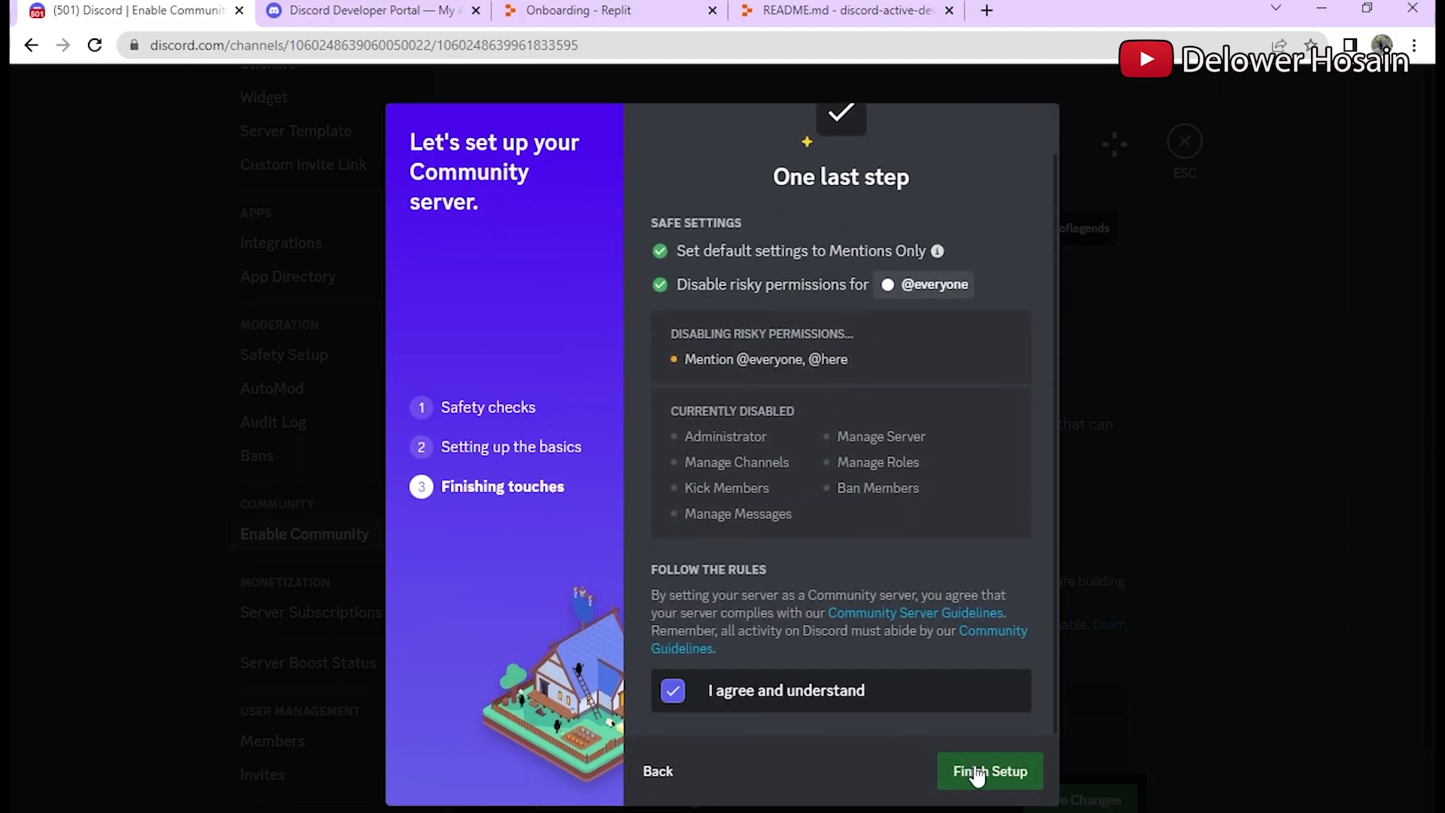
{"action": "left_click", "coordinate": [990, 771]}
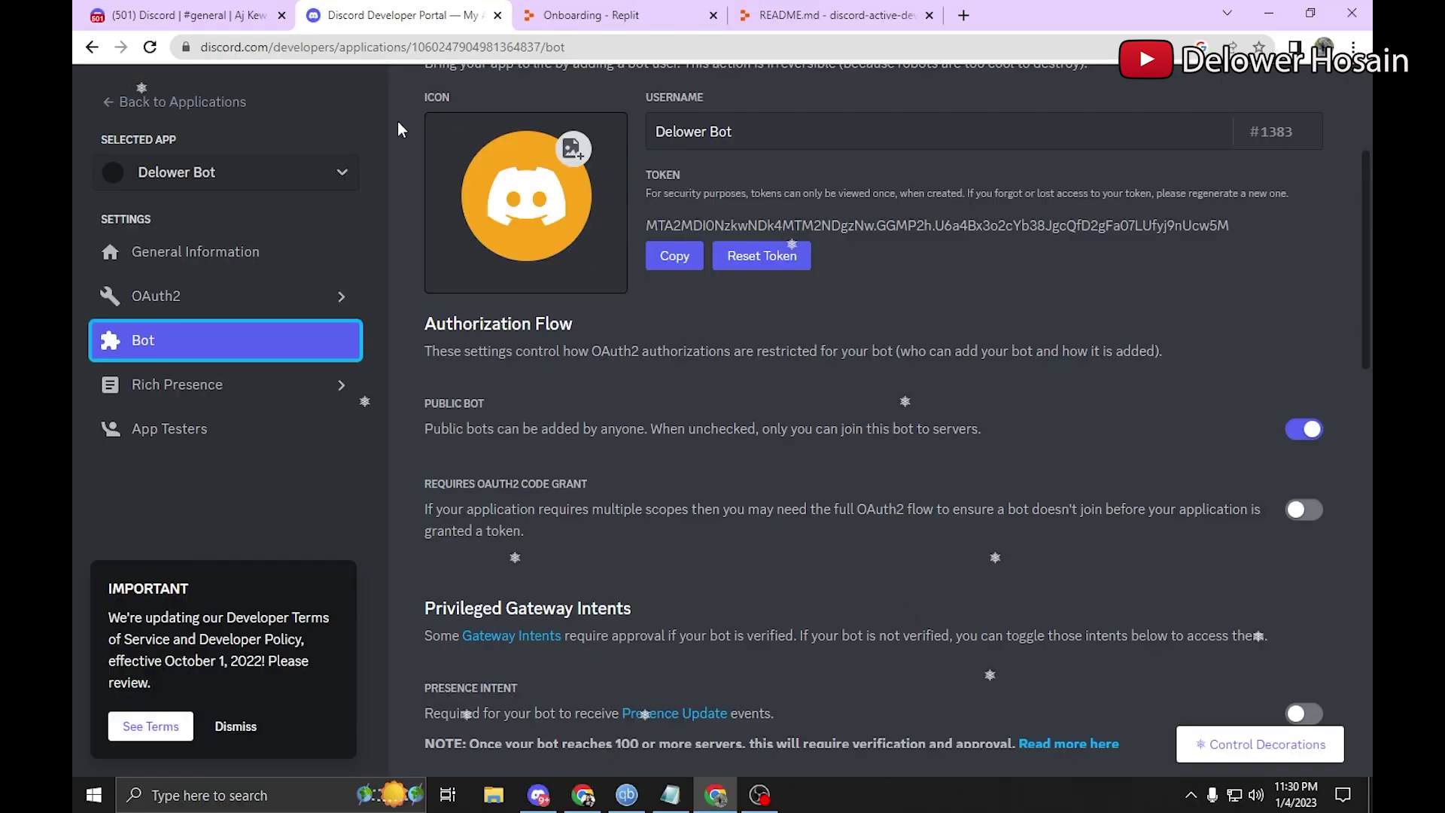
Copy the Application ID from the application's General Information page
{"action": "left_click", "coordinate": [194, 252]}
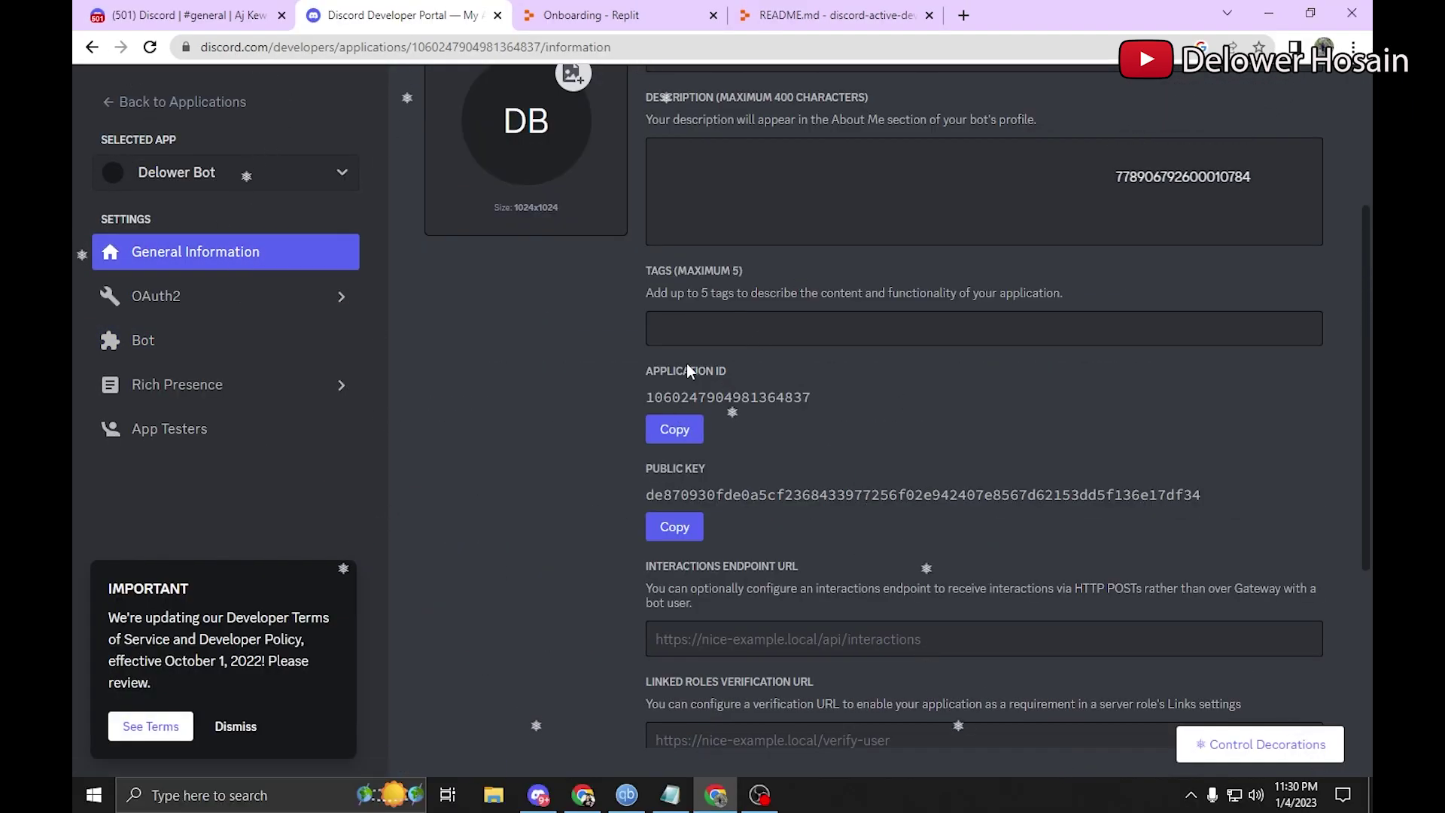
{"action": "left_click_drag", "start_coordinate": [644, 399], "coordinate": [835, 401]}
{"action": "left_click", "coordinate": [735, 440]}
{"action": "left_click", "coordinate": [673, 430]}
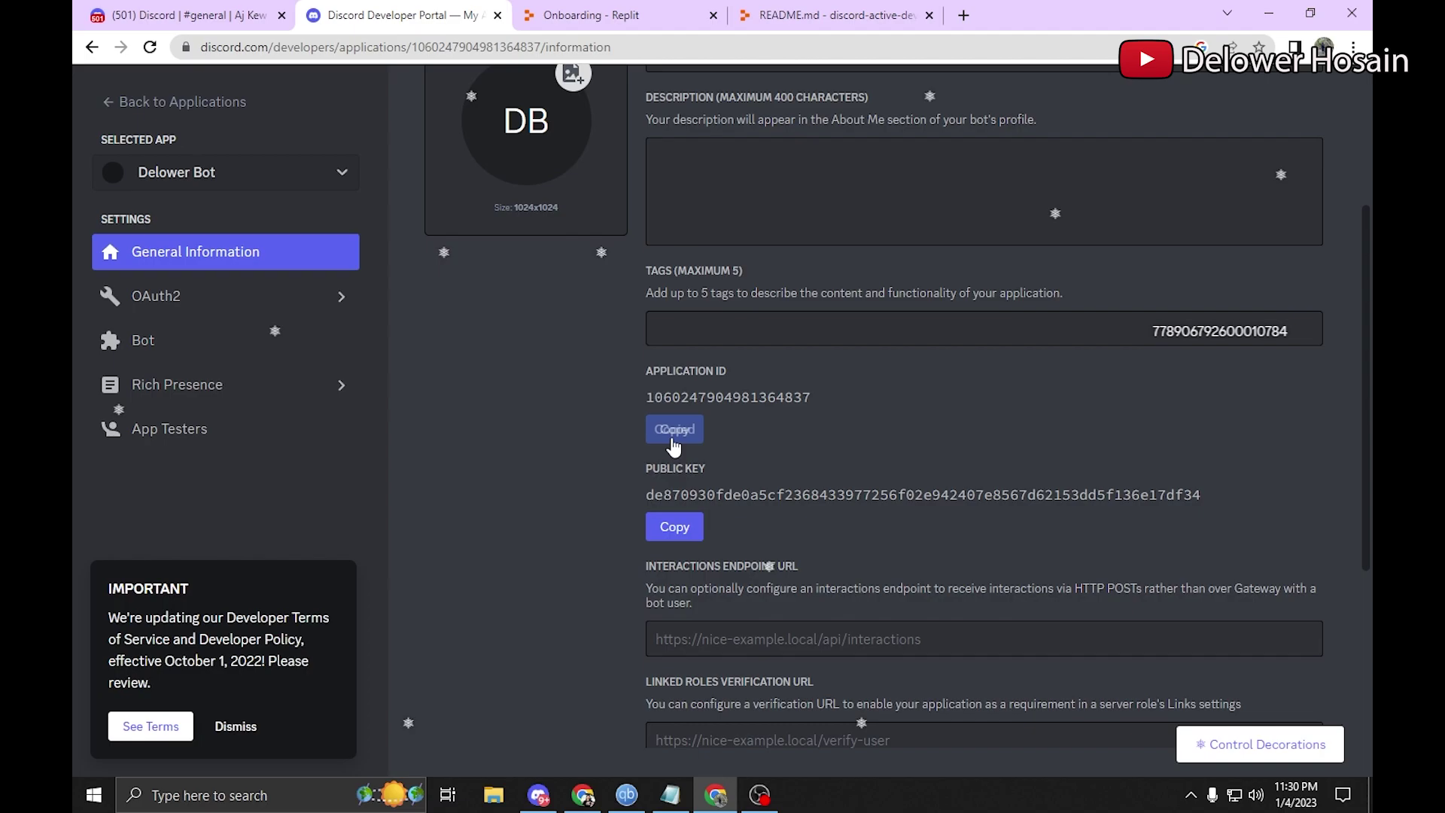
Open the GitHub README's bot invite link, placeholder unchanged, in a new tab, then return to the portal
{"action": "left_click", "coordinate": [610, 15]}
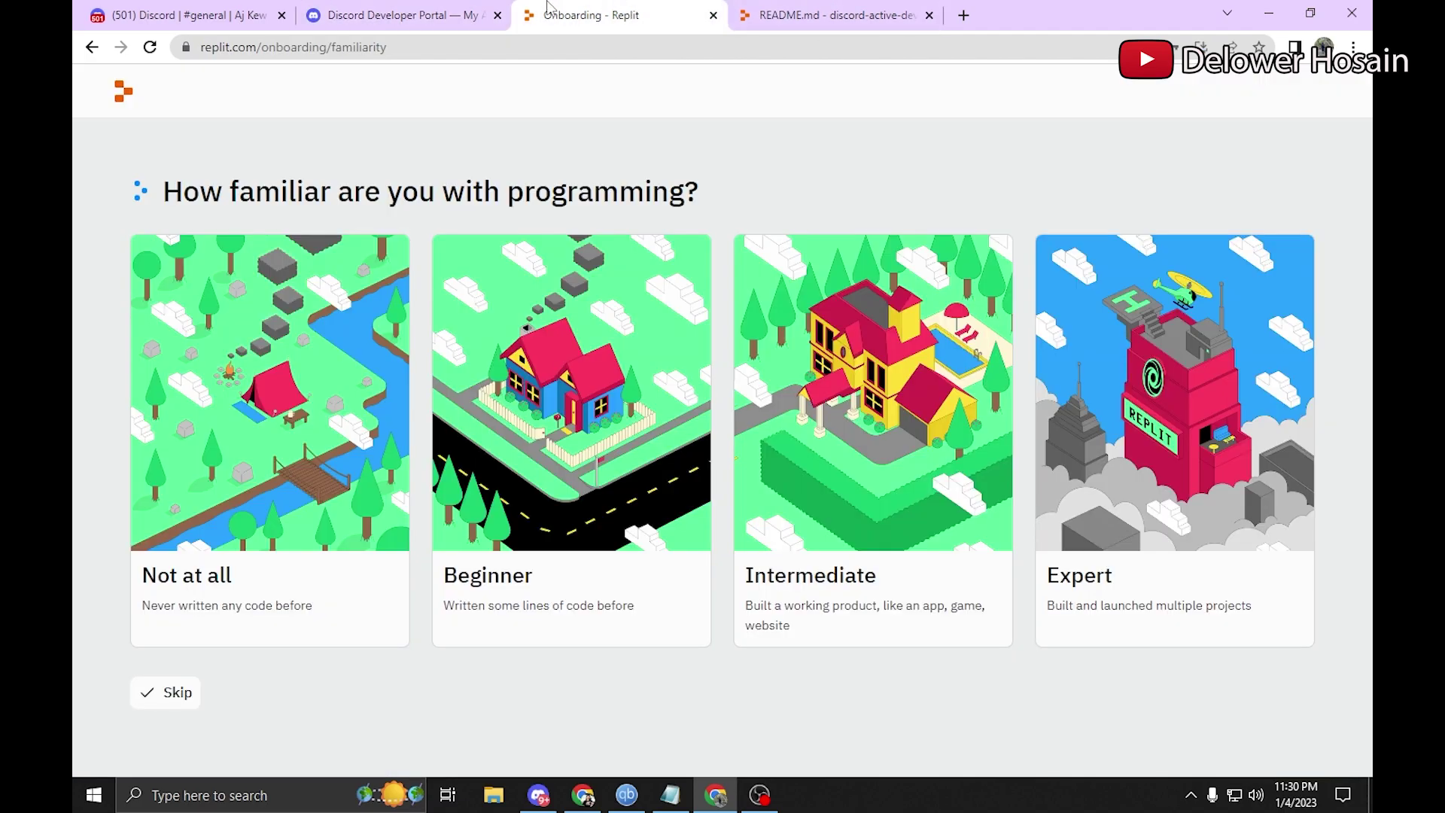
{"action": "left_click", "coordinate": [790, 15]}
{"action": "left_click", "coordinate": [1016, 15]}
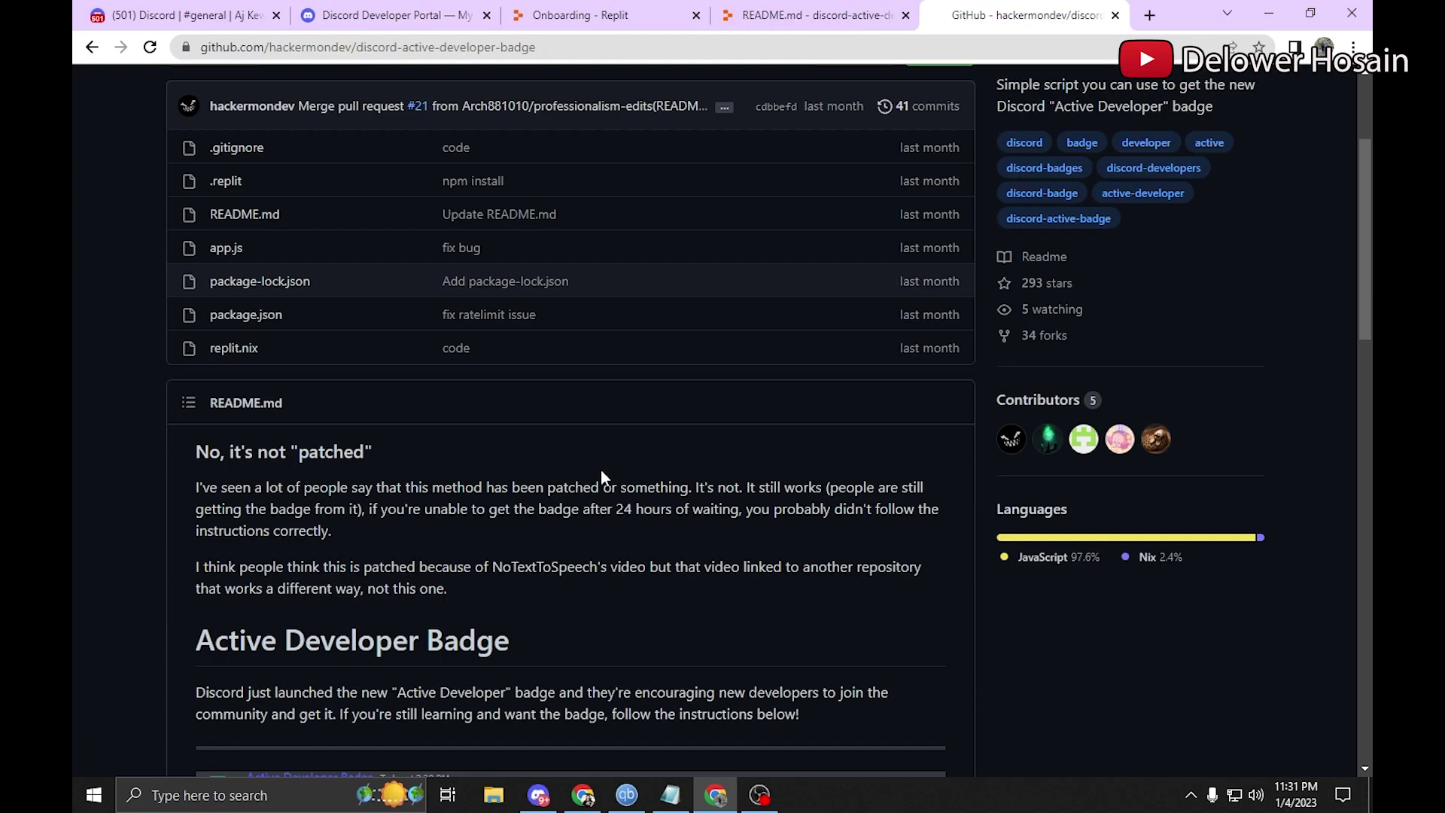
{"action": "scroll", "coordinate": [608, 435], "scroll_direction": "down", "scroll_amount": 10}
{"action": "scroll", "coordinate": [608, 435], "scroll_direction": "down", "scroll_amount": 10}
{"action": "scroll", "coordinate": [611, 433], "scroll_direction": "down", "scroll_amount": 3}
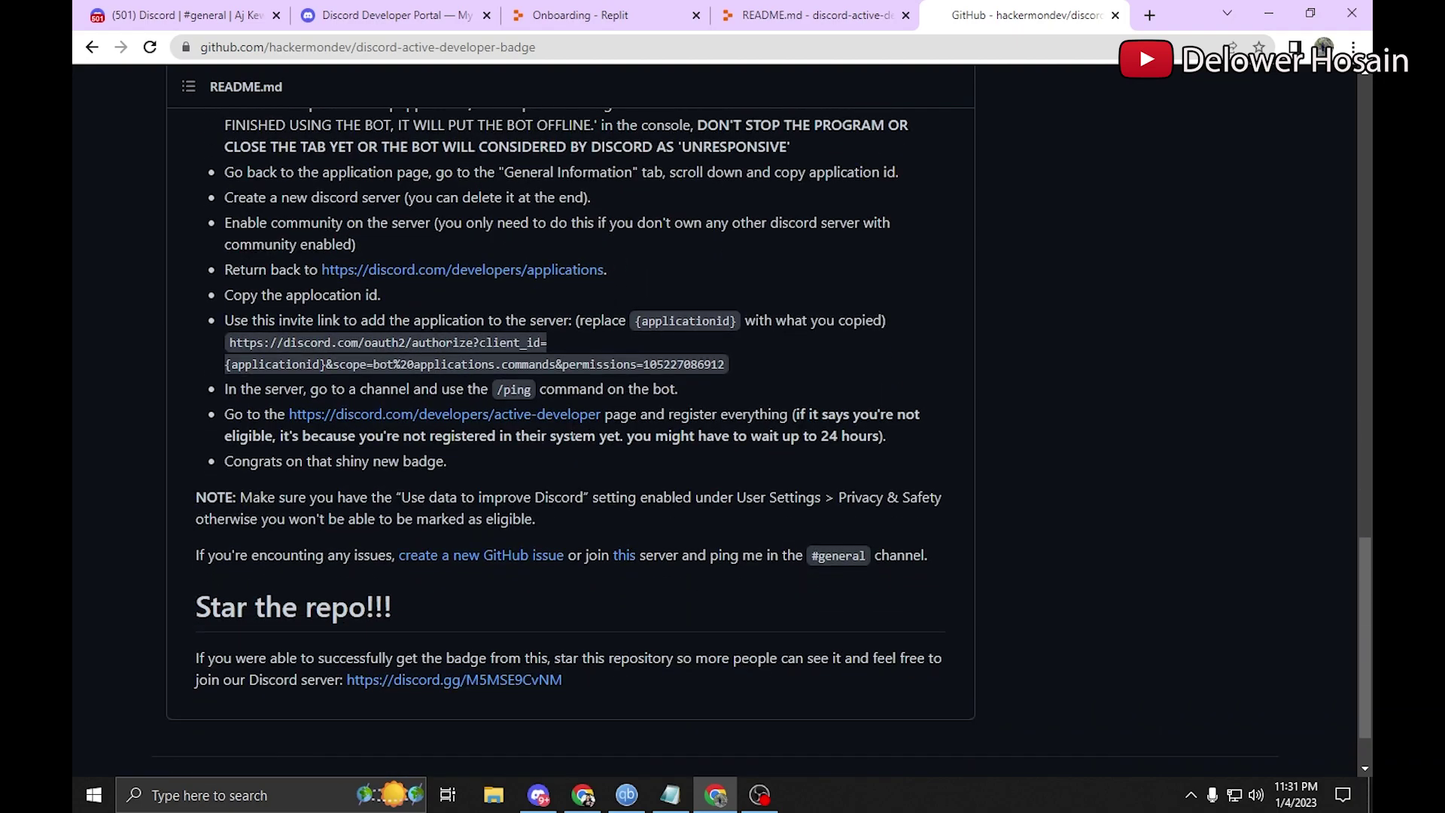
{"action": "left_click_drag", "start_coordinate": [228, 342], "coordinate": [723, 364]}
{"action": "right_click", "coordinate": [723, 363]}
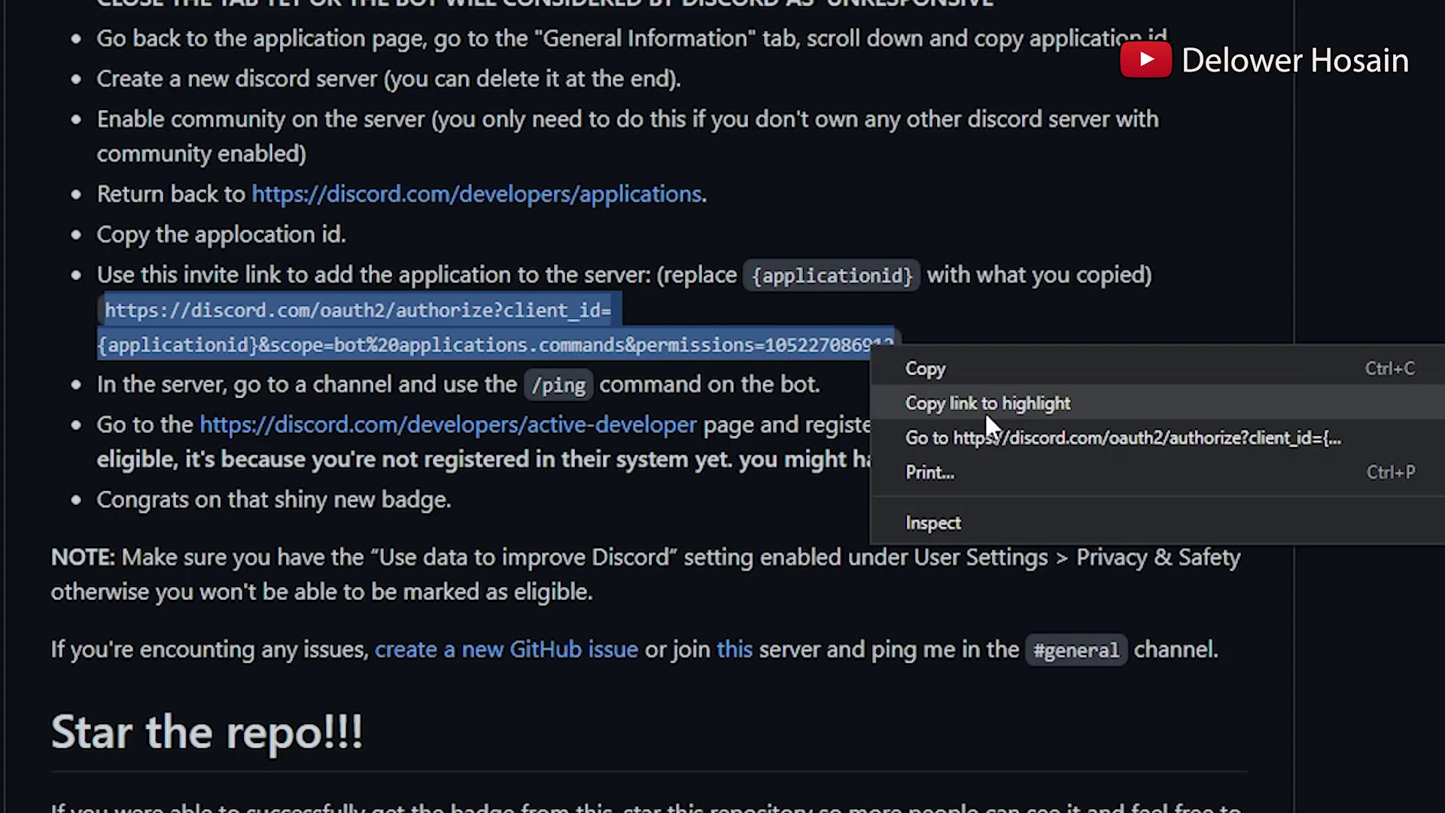
{"action": "left_click", "coordinate": [1016, 438]}
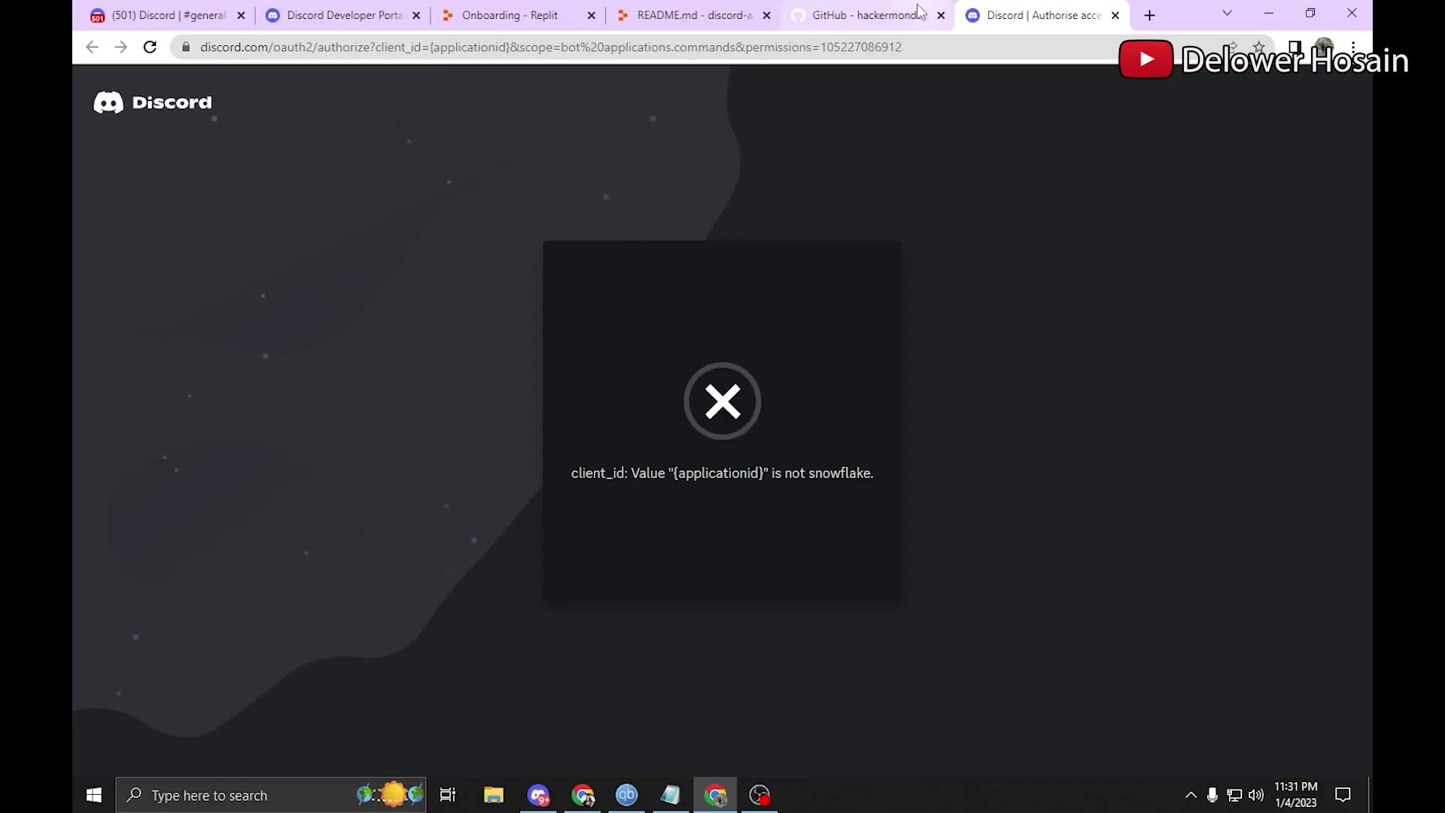
{"action": "left_click", "coordinate": [339, 15]}
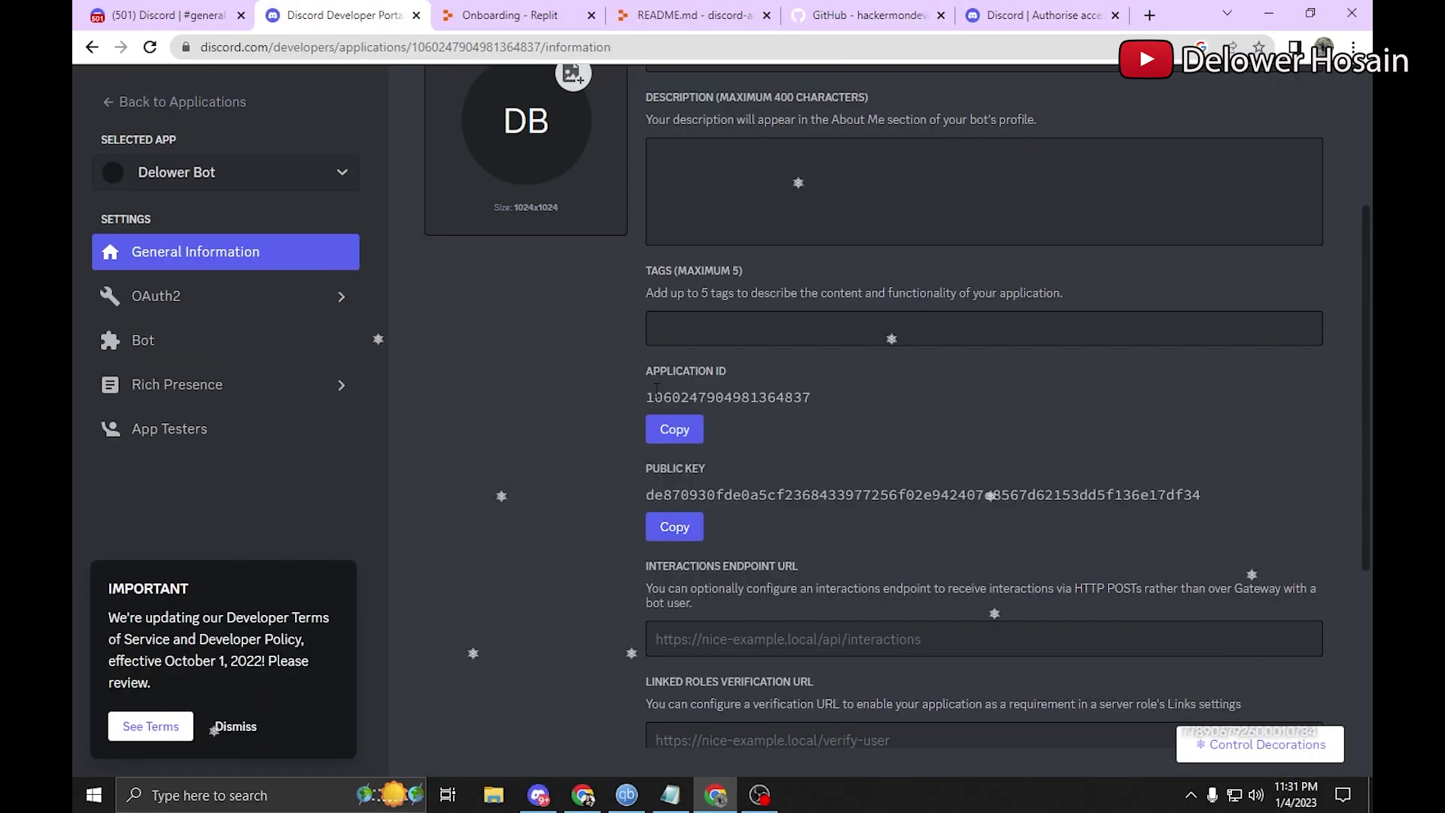
Add Delower Bot to your own server with its requested permissions, passing the hCaptcha
{"action": "left_click_drag", "start_coordinate": [647, 396], "coordinate": [804, 395]}
{"action": "right_click", "coordinate": [807, 395]}
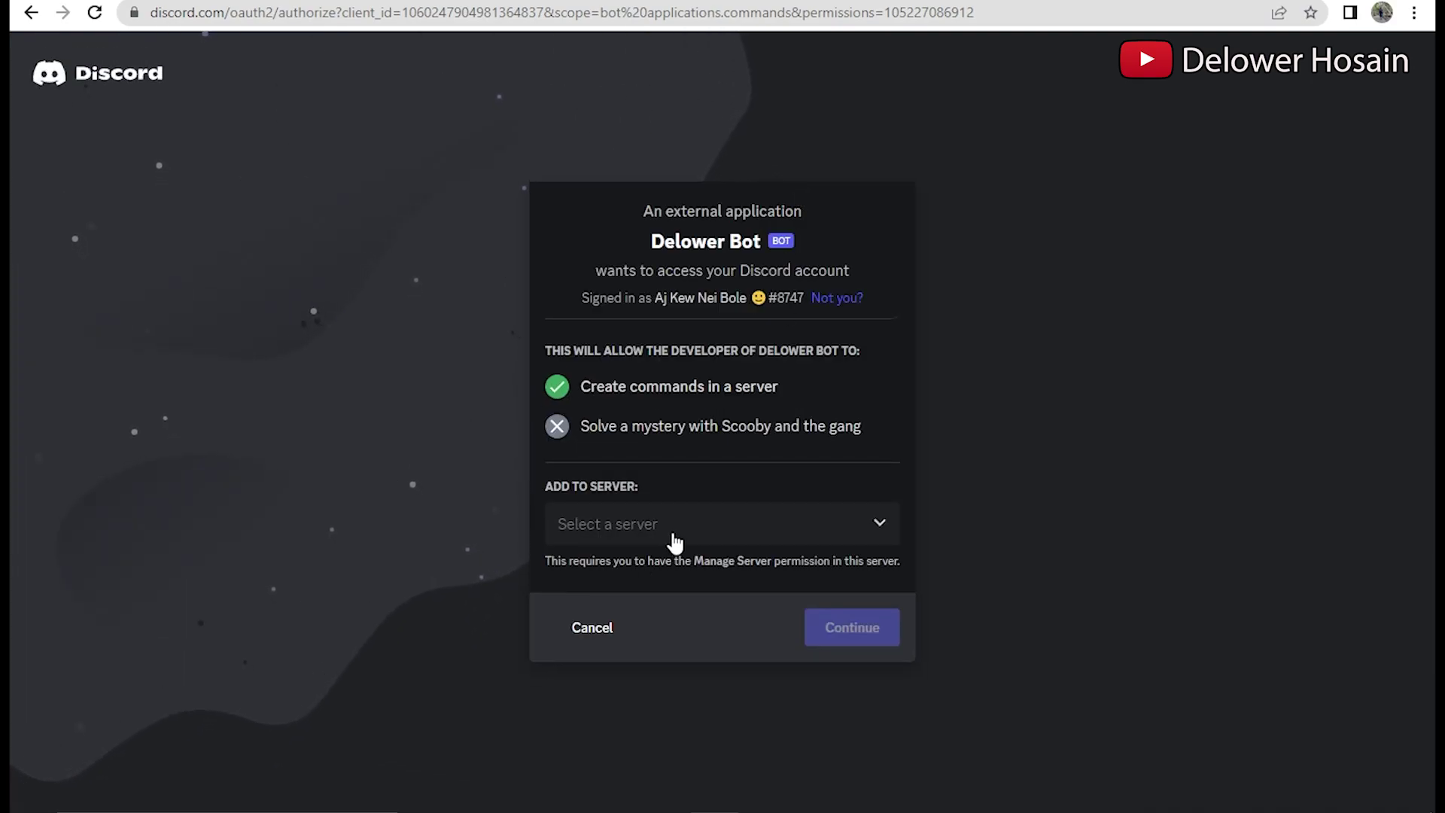
{"action": "left_click", "coordinate": [675, 525]}
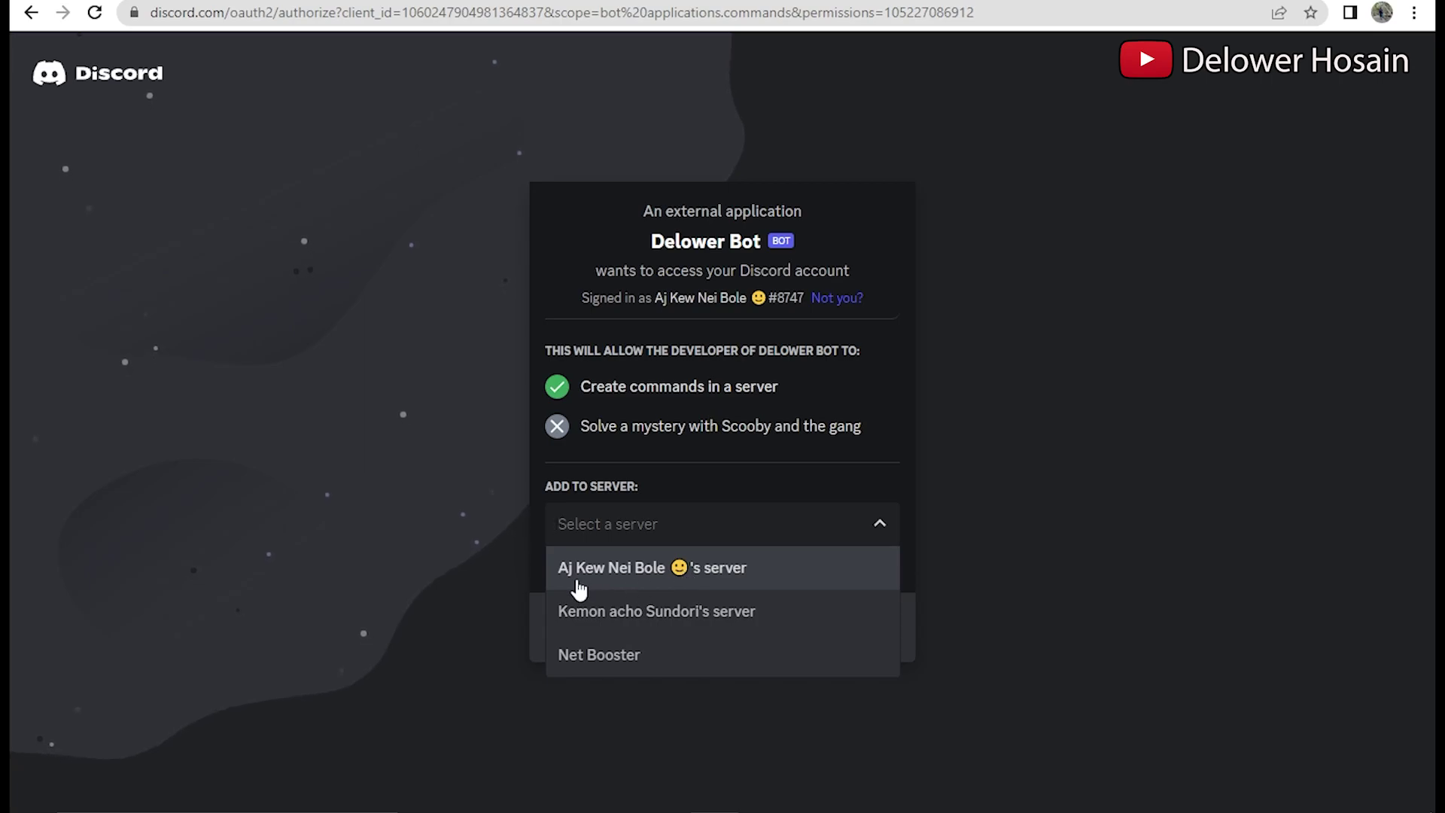
{"action": "left_click", "coordinate": [579, 570]}
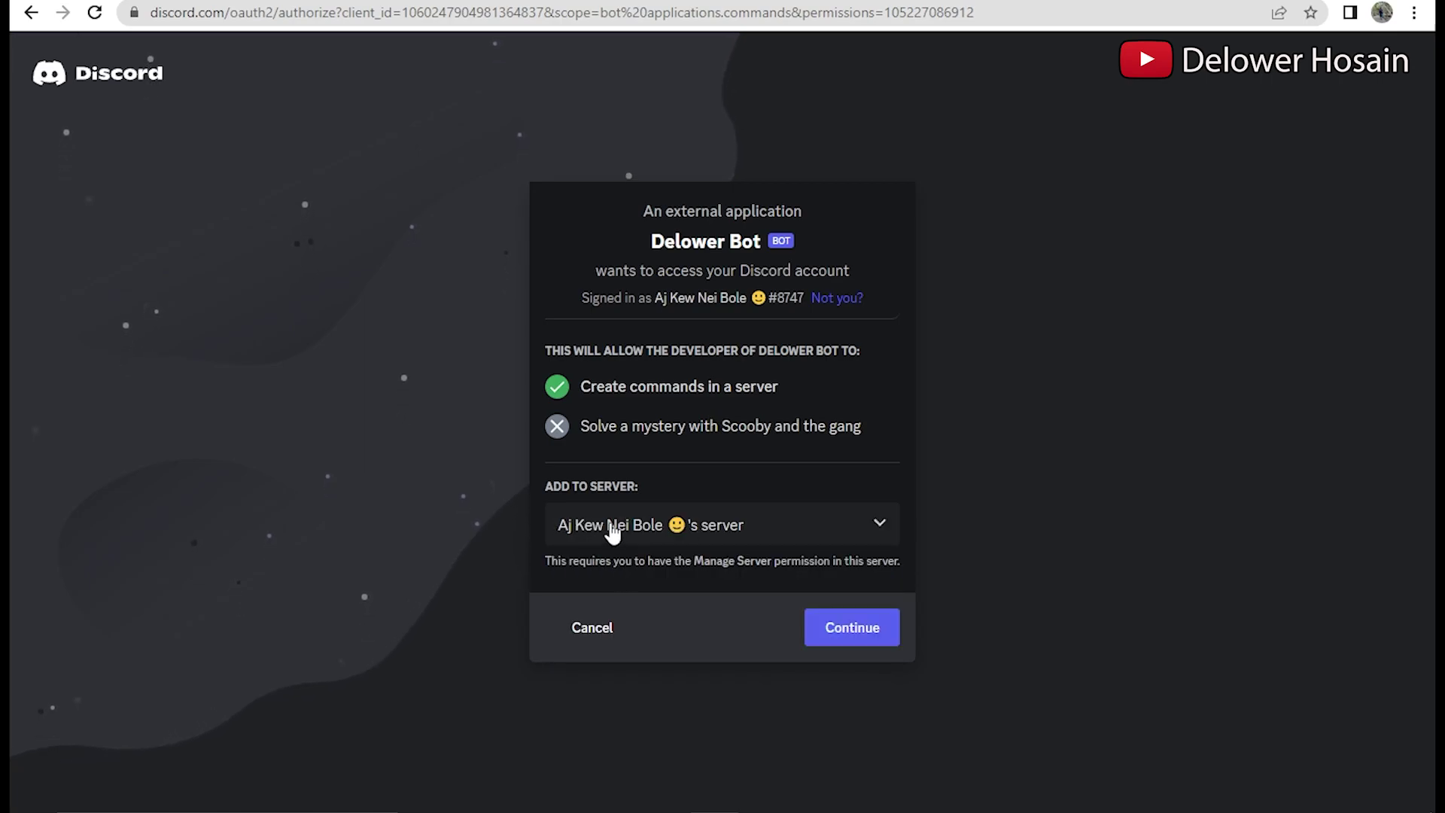
{"action": "left_click", "coordinate": [852, 628]}
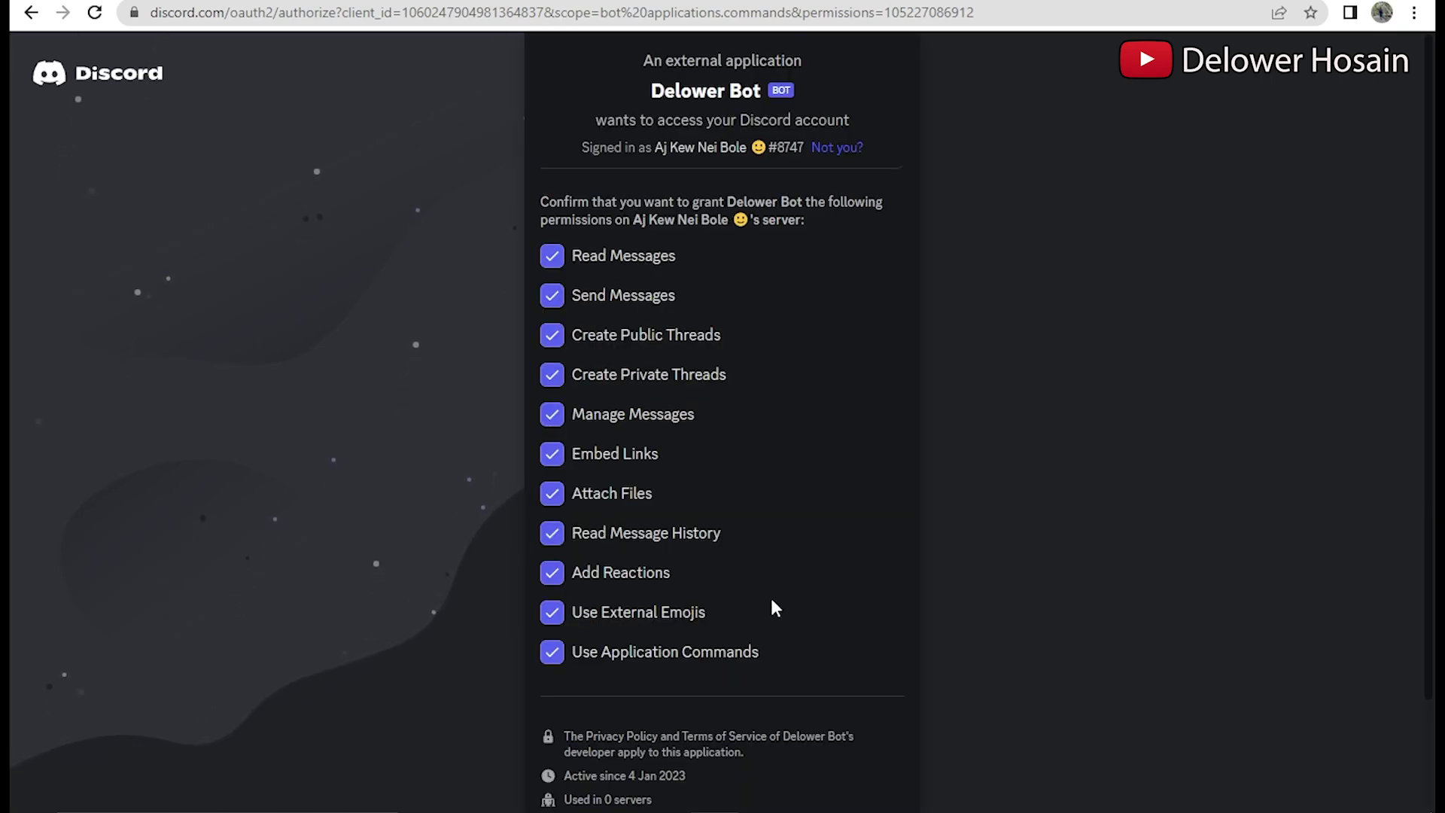
{"action": "scroll", "coordinate": [773, 608], "scroll_direction": "down", "scroll_amount": 2}
{"action": "left_click", "coordinate": [856, 778]}
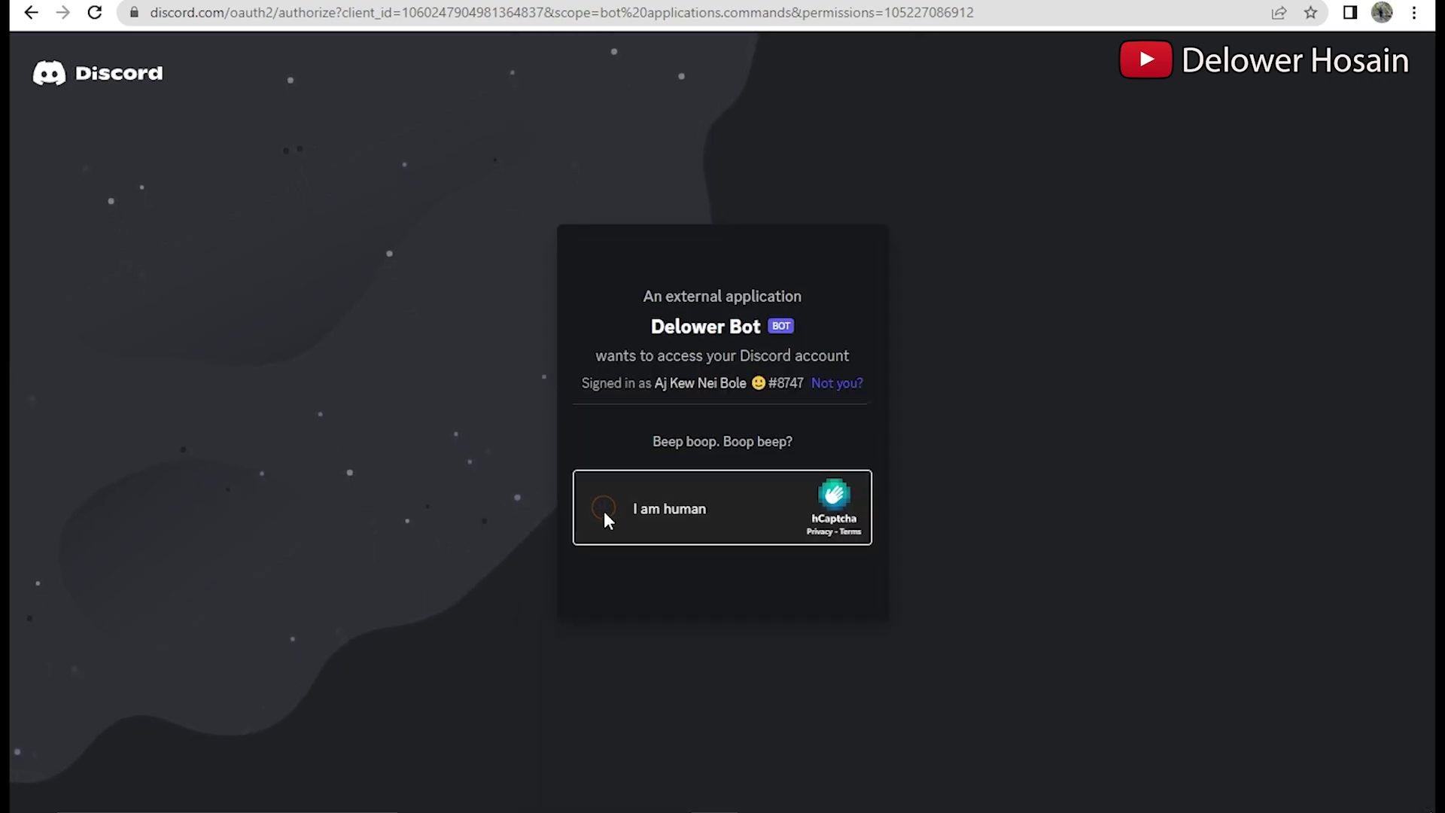
{"action": "left_click", "coordinate": [604, 511]}
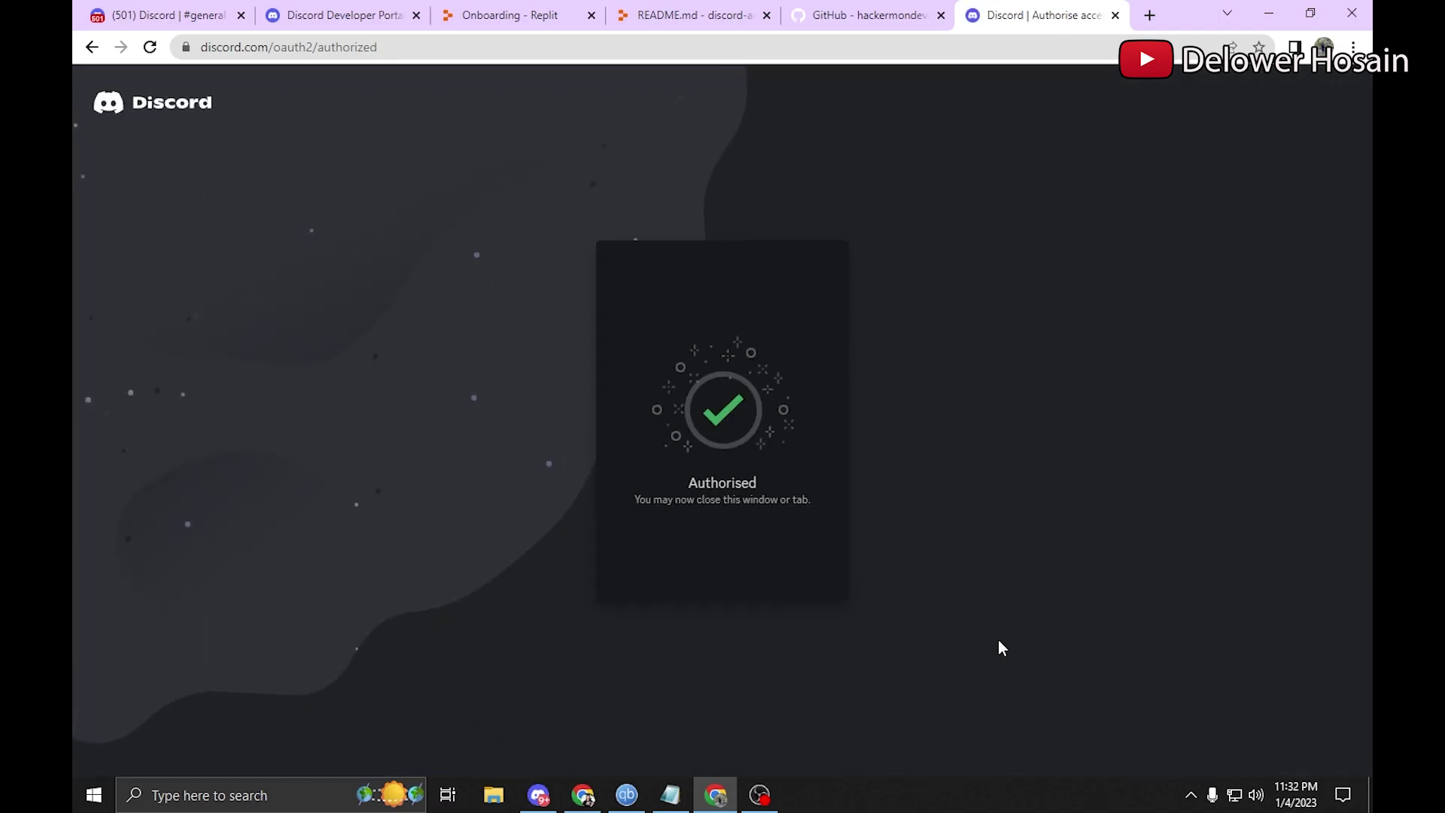
{"action": "left_click", "coordinate": [343, 15]}
Send Delower Bot's /ping in #general and get 82ms latency, 85ms API latency
{"action": "key", "text": "ctrl+1"}
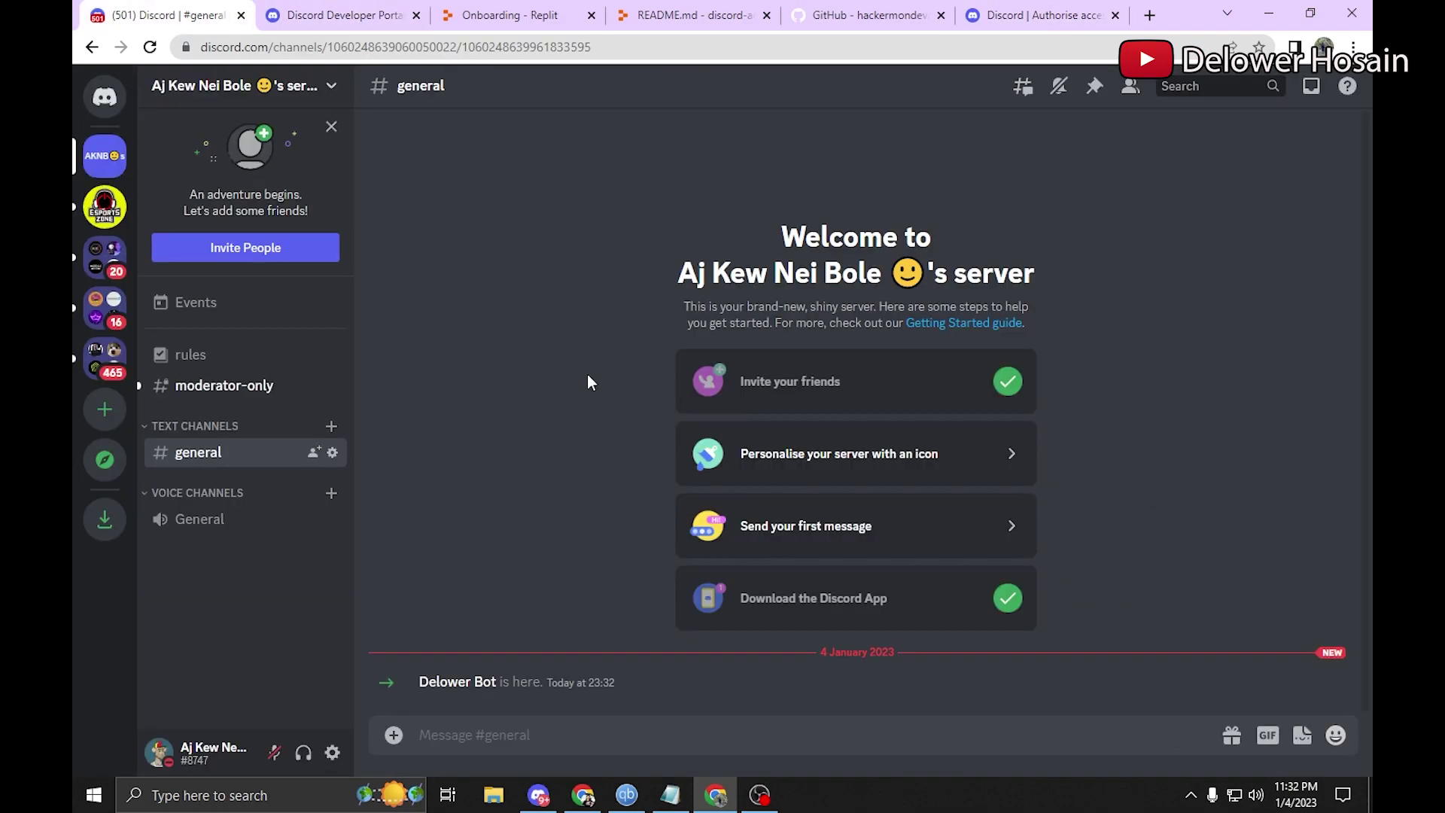
{"action": "left_click", "coordinate": [462, 685]}
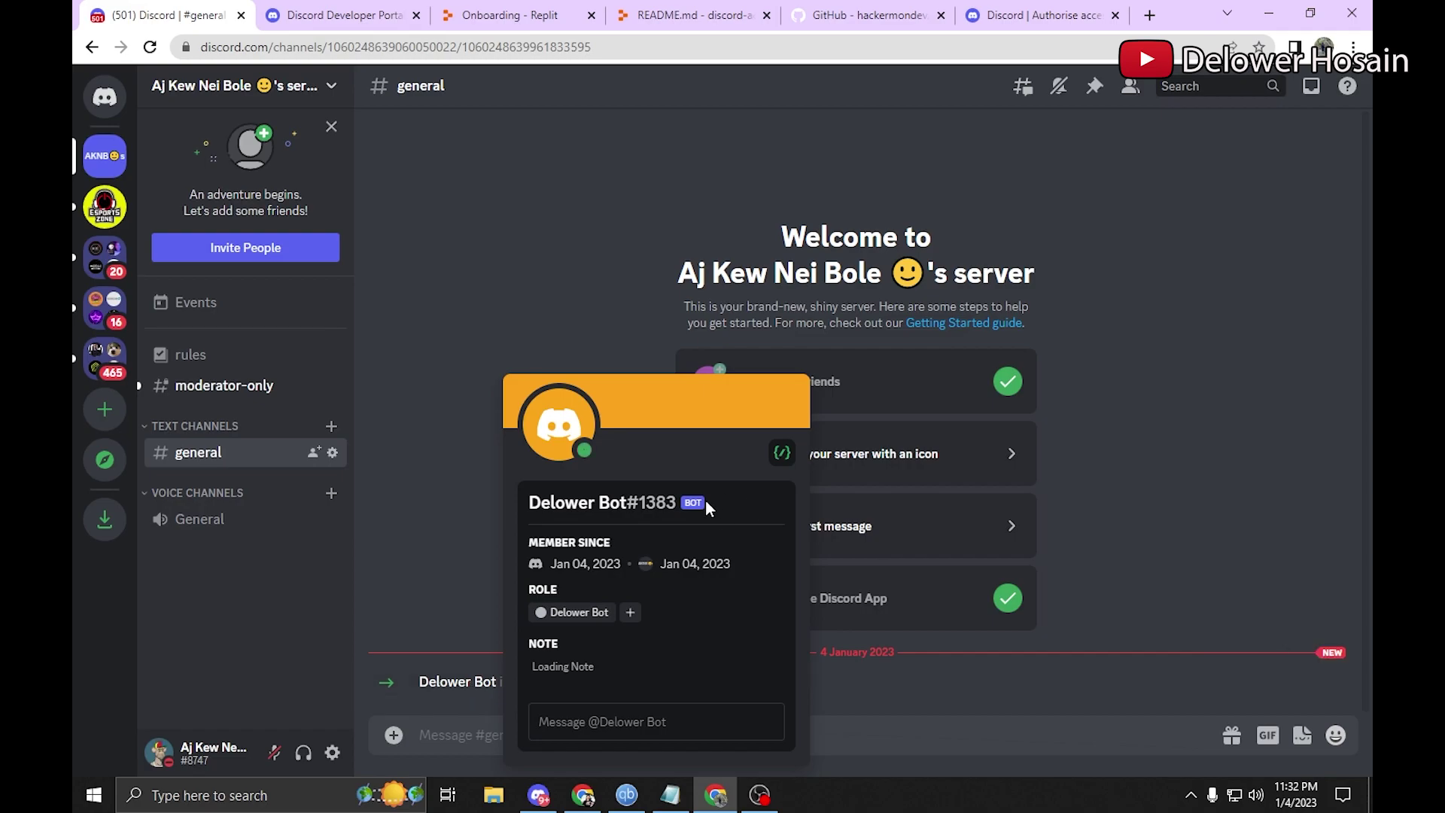
{"action": "left_click", "coordinate": [456, 732]}
{"action": "type", "text": "/"}
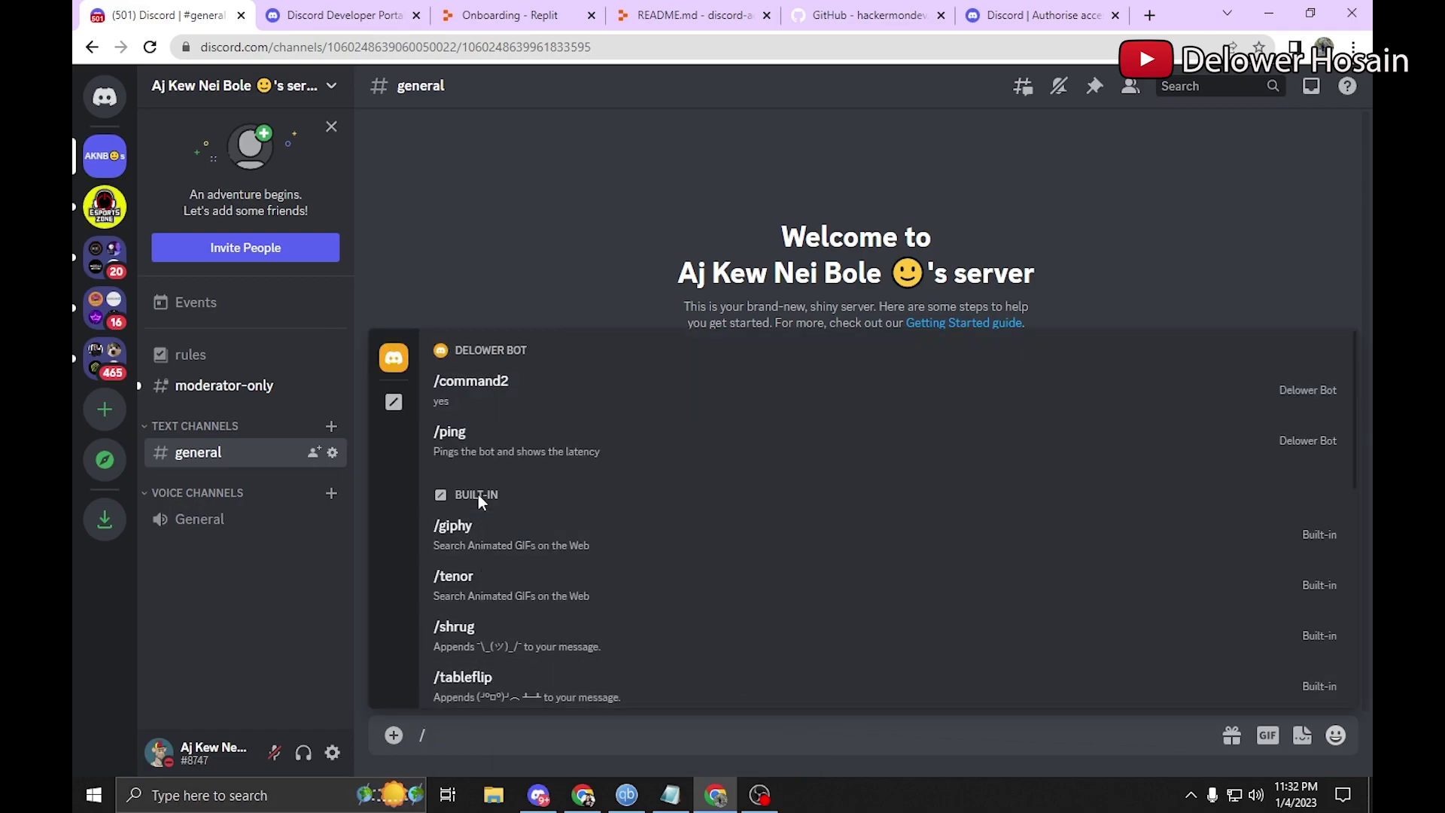
{"action": "left_click", "coordinate": [434, 429]}
{"action": "key", "text": "Return"}
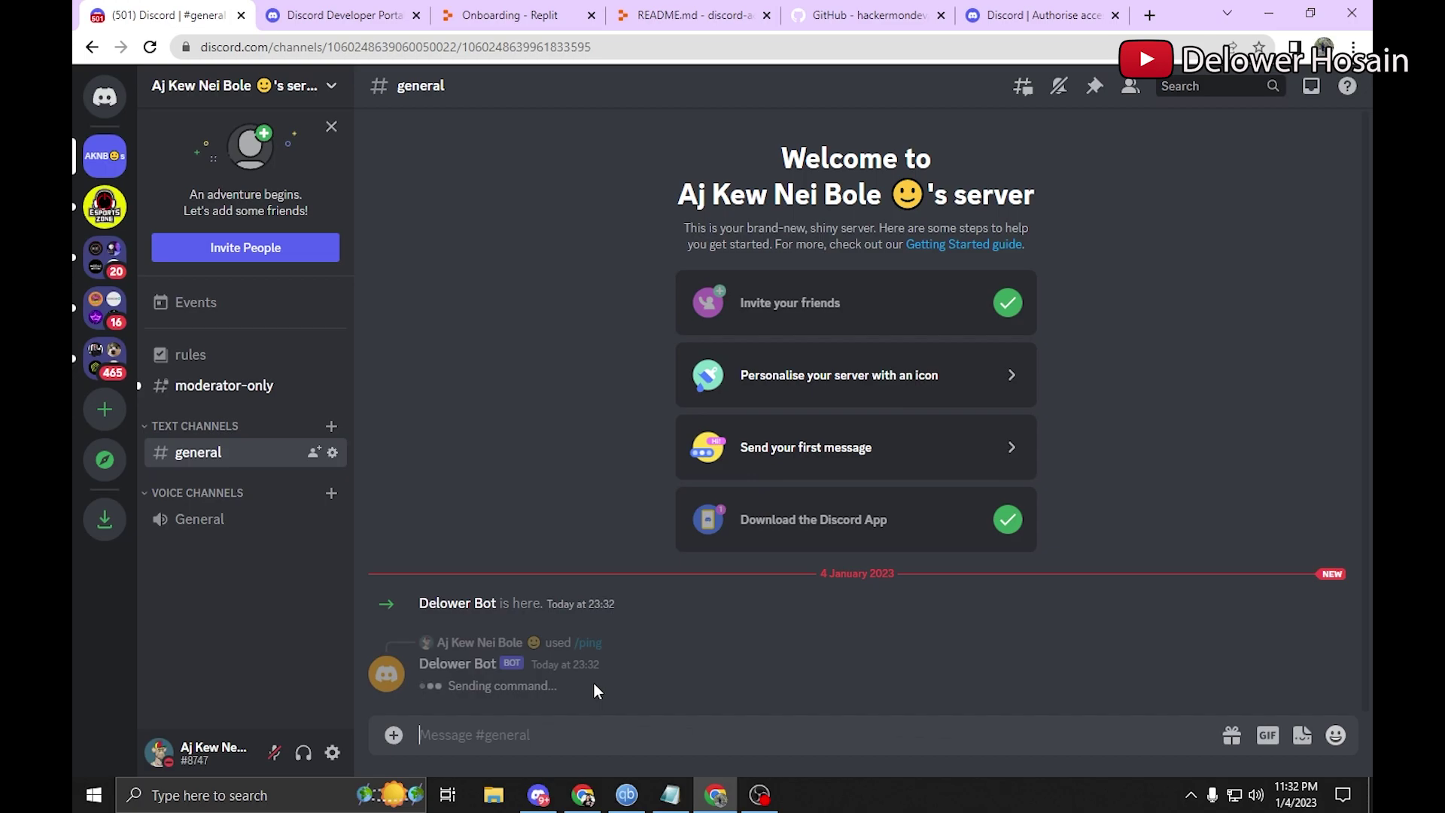
{"action": "left_click_drag", "start_coordinate": [419, 687], "coordinate": [669, 700]}
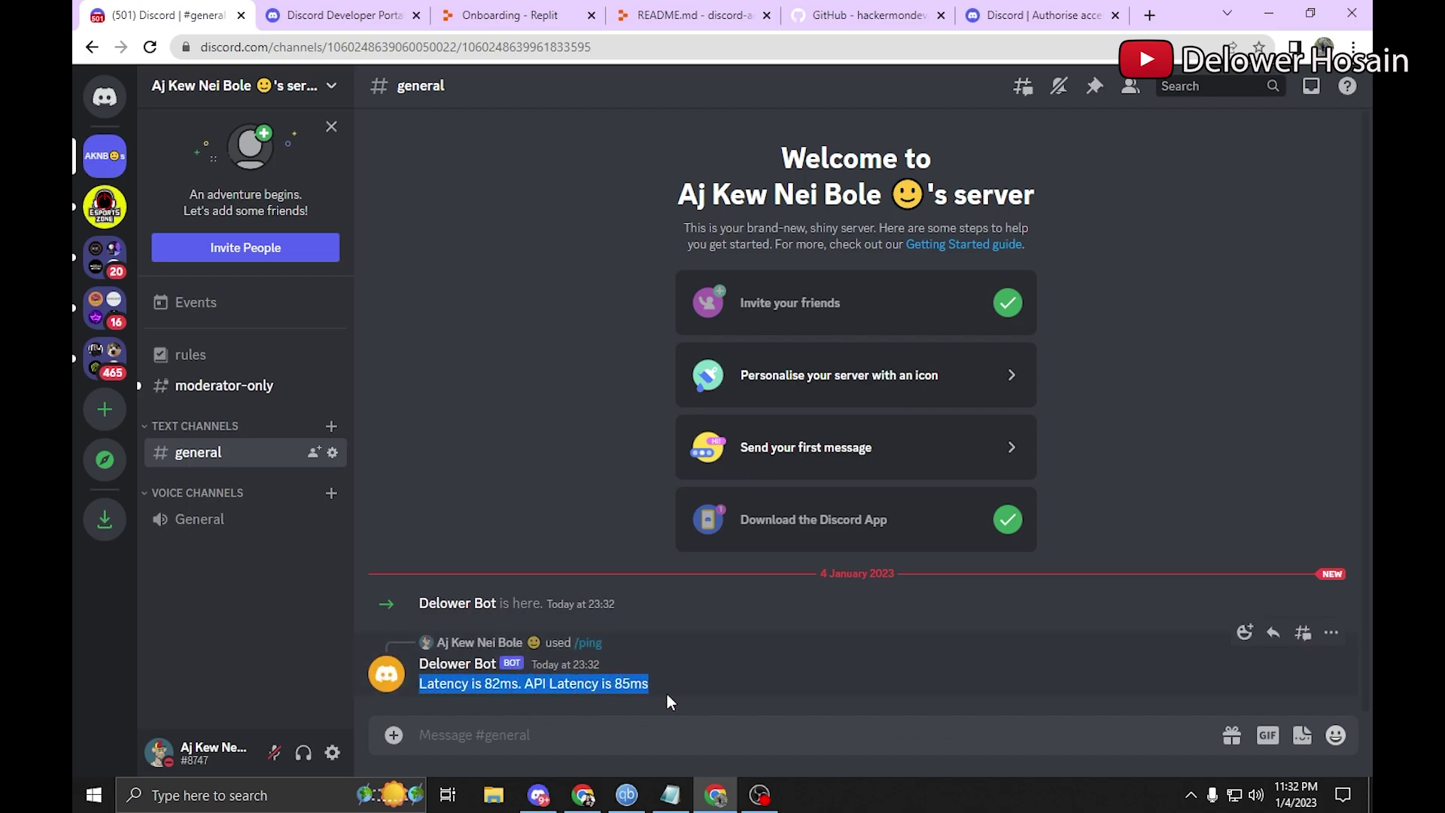
{"action": "left_click", "coordinate": [420, 695]}
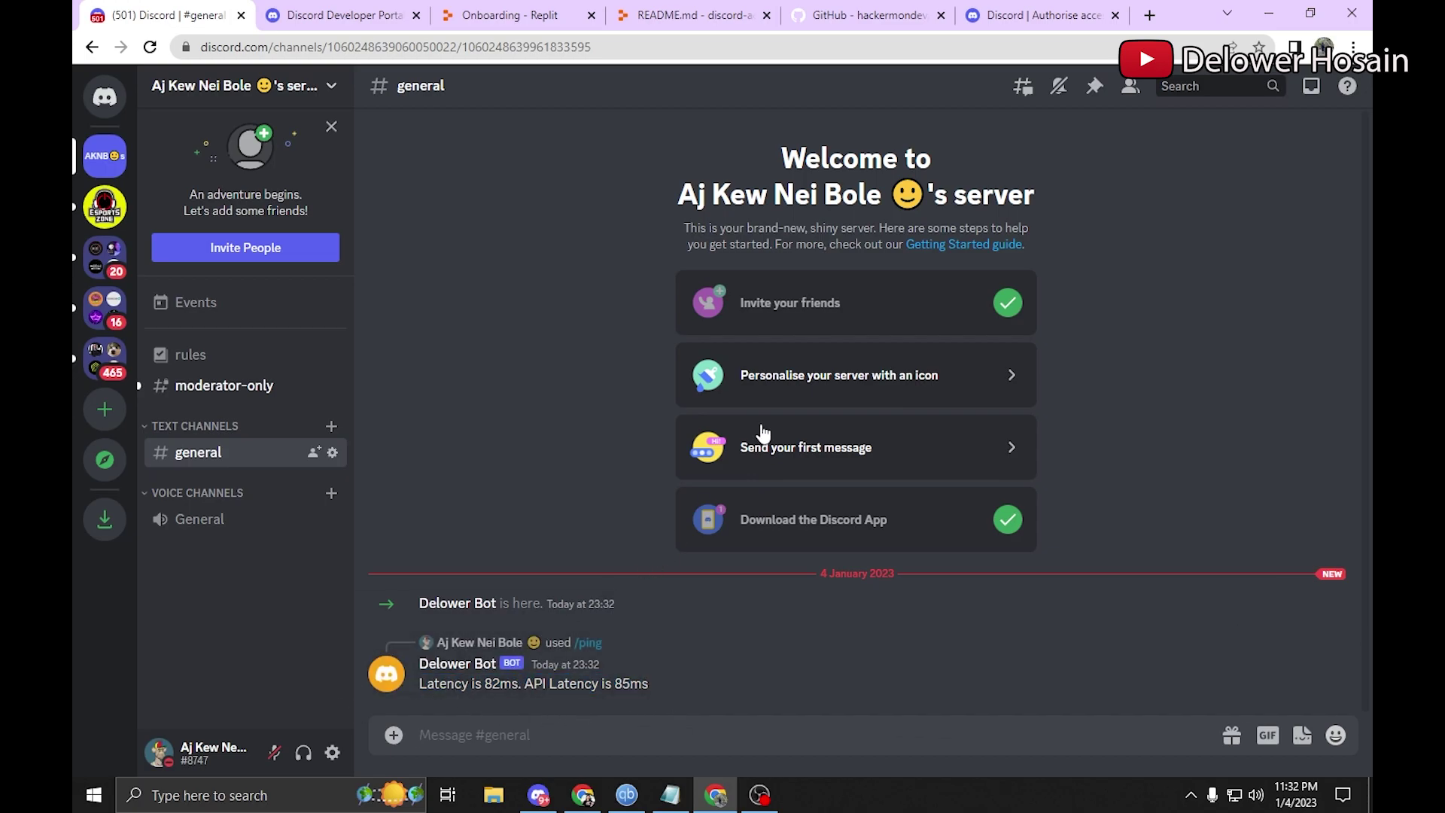
Cycle through the open browser tabs and end on the developer portal tab
{"action": "key", "text": "ctrl+shift+Tab"}
{"action": "key", "text": "ctrl+shift+Tab"}
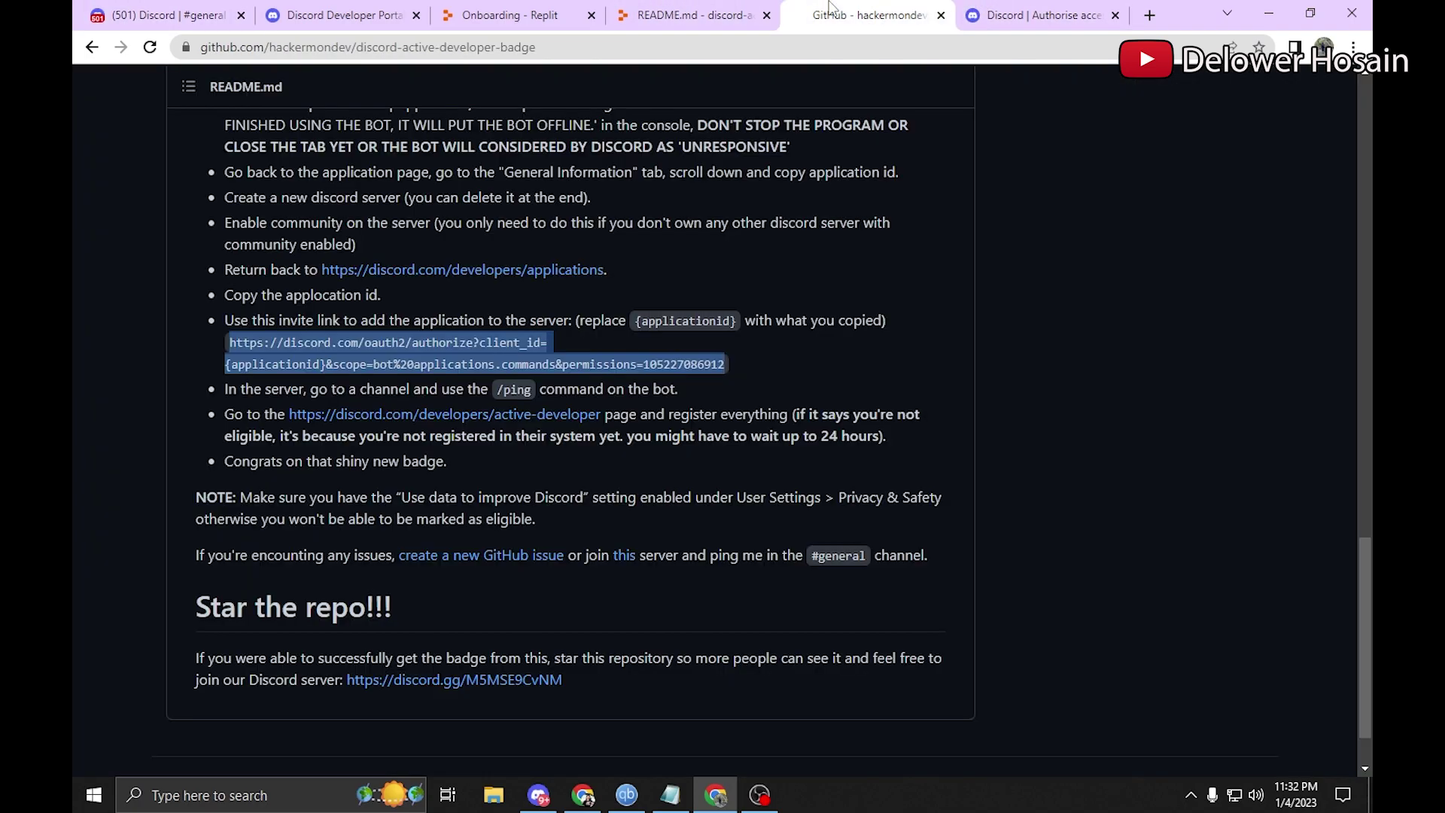
{"action": "key", "text": "ctrl+shift+Tab"}
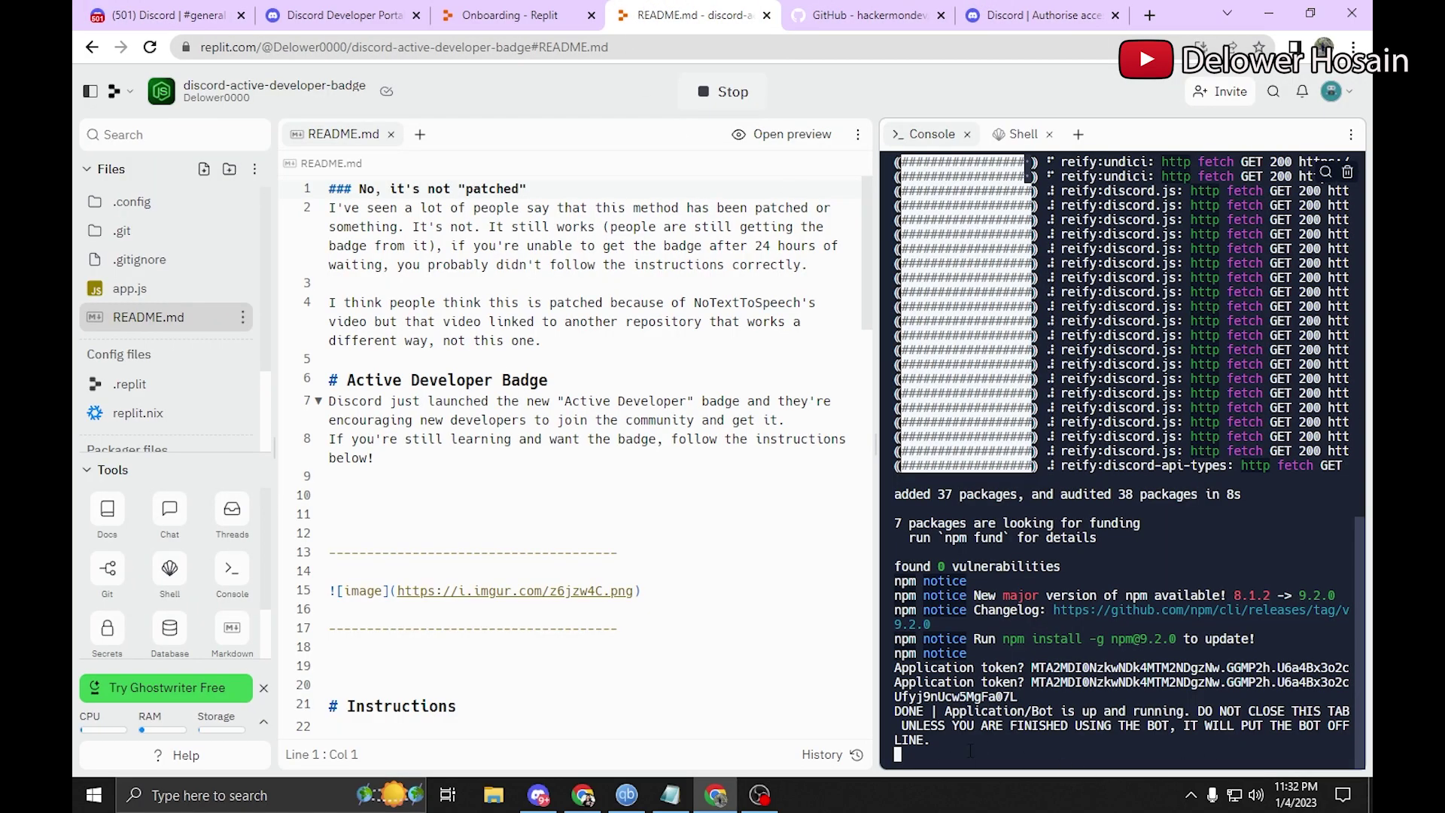
{"action": "left_click", "coordinate": [858, 15]}
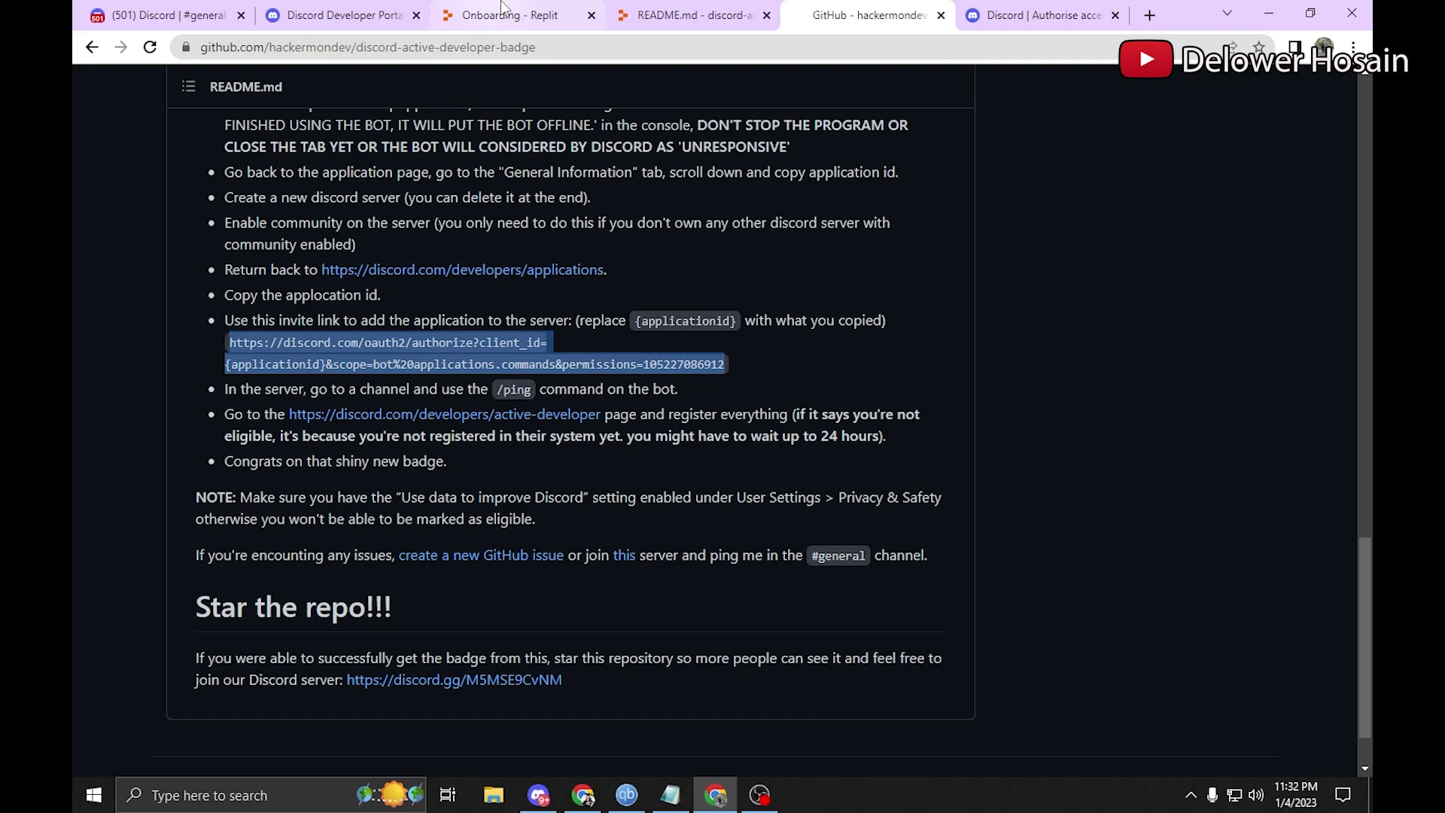
{"action": "left_click", "coordinate": [344, 15]}
{"action": "left_click", "coordinate": [169, 14]}
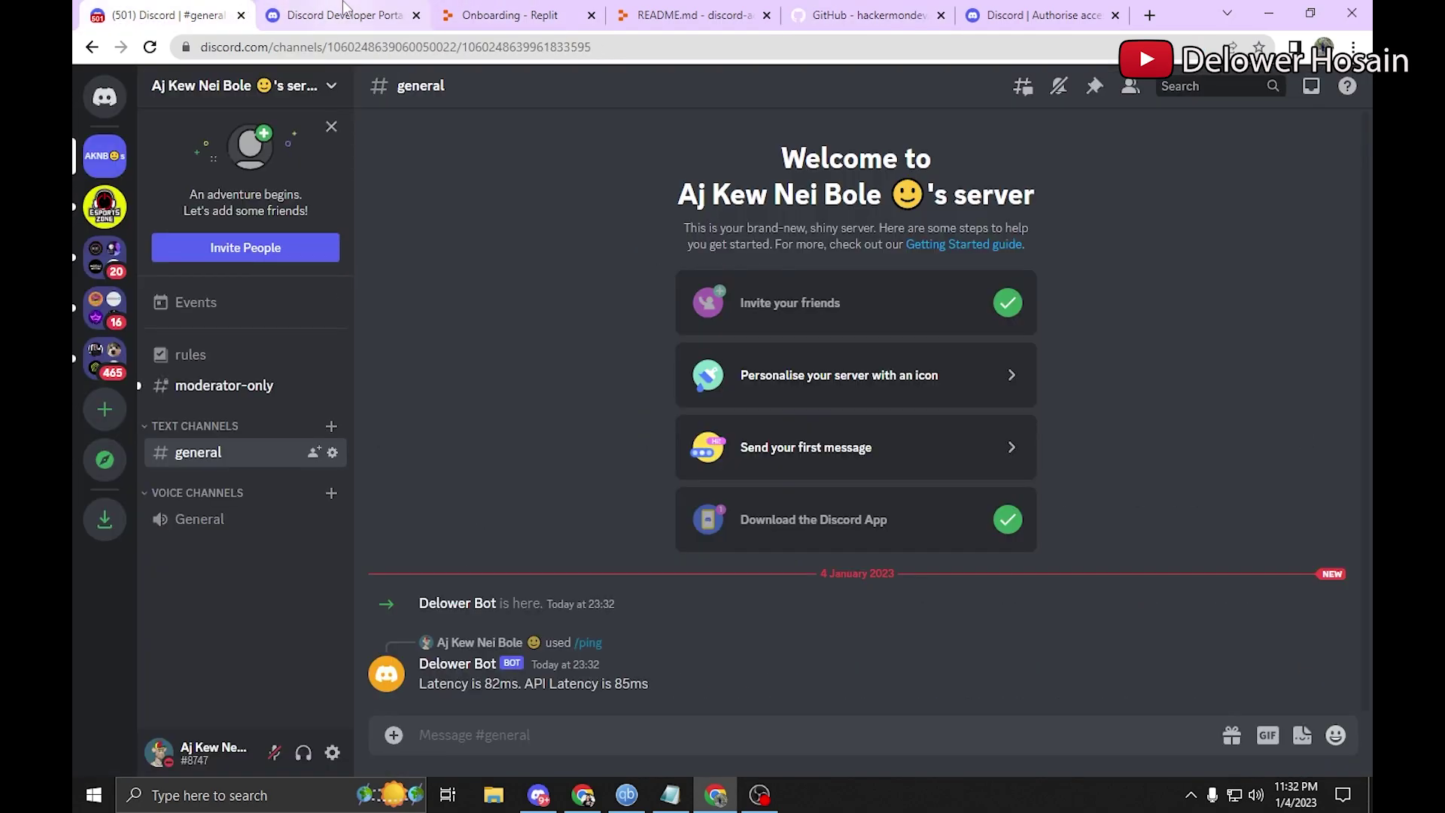
{"action": "left_click", "coordinate": [344, 15]}
Load discord.com/developers/active-developer in a new tab and highlight its not-eligible heading
{"action": "left_click", "coordinate": [1044, 14]}
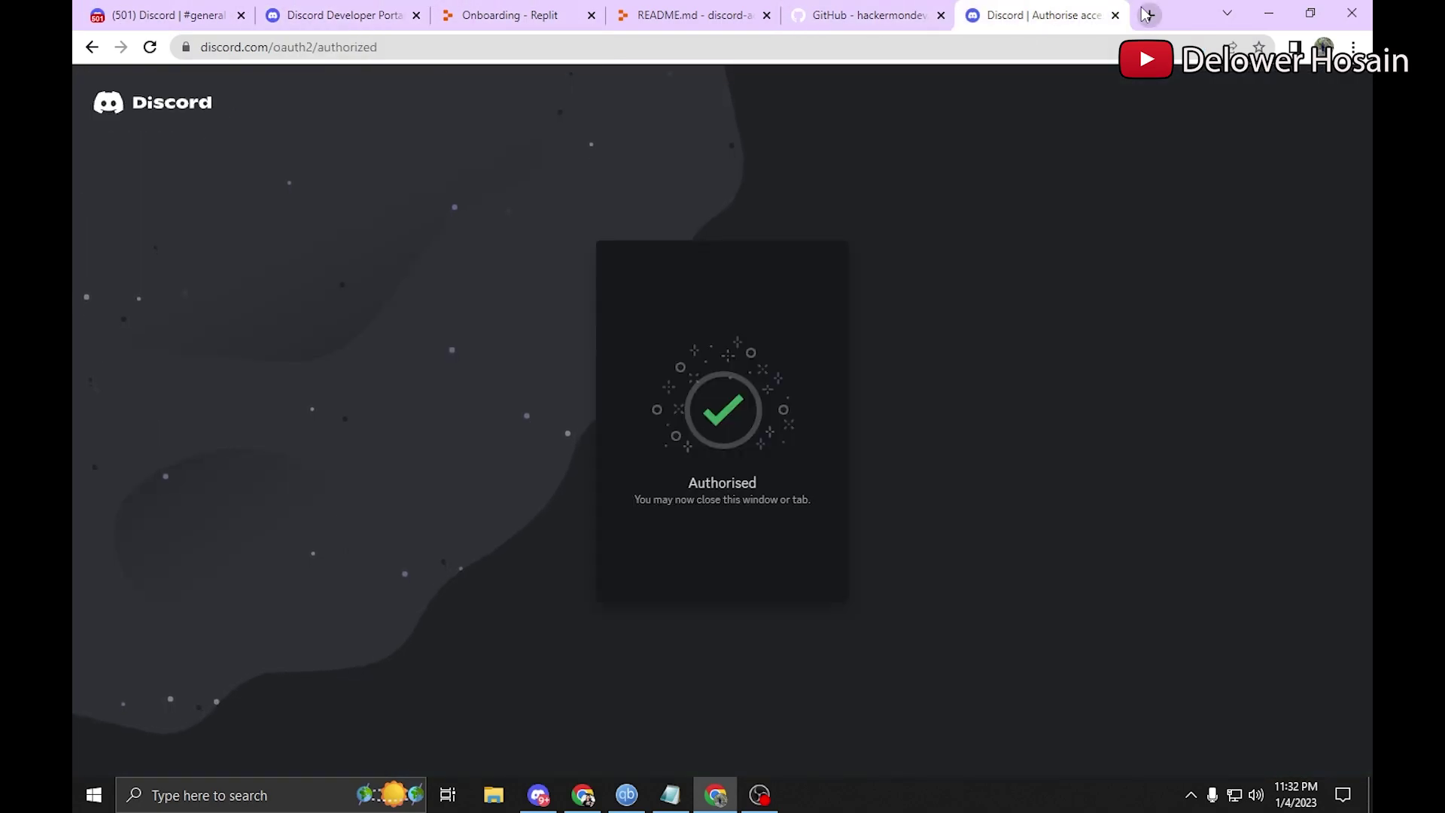
{"action": "left_click", "coordinate": [1146, 14]}
{"action": "type", "text": "discord.com/developers/active-developer"}
{"action": "key", "text": "Return"}
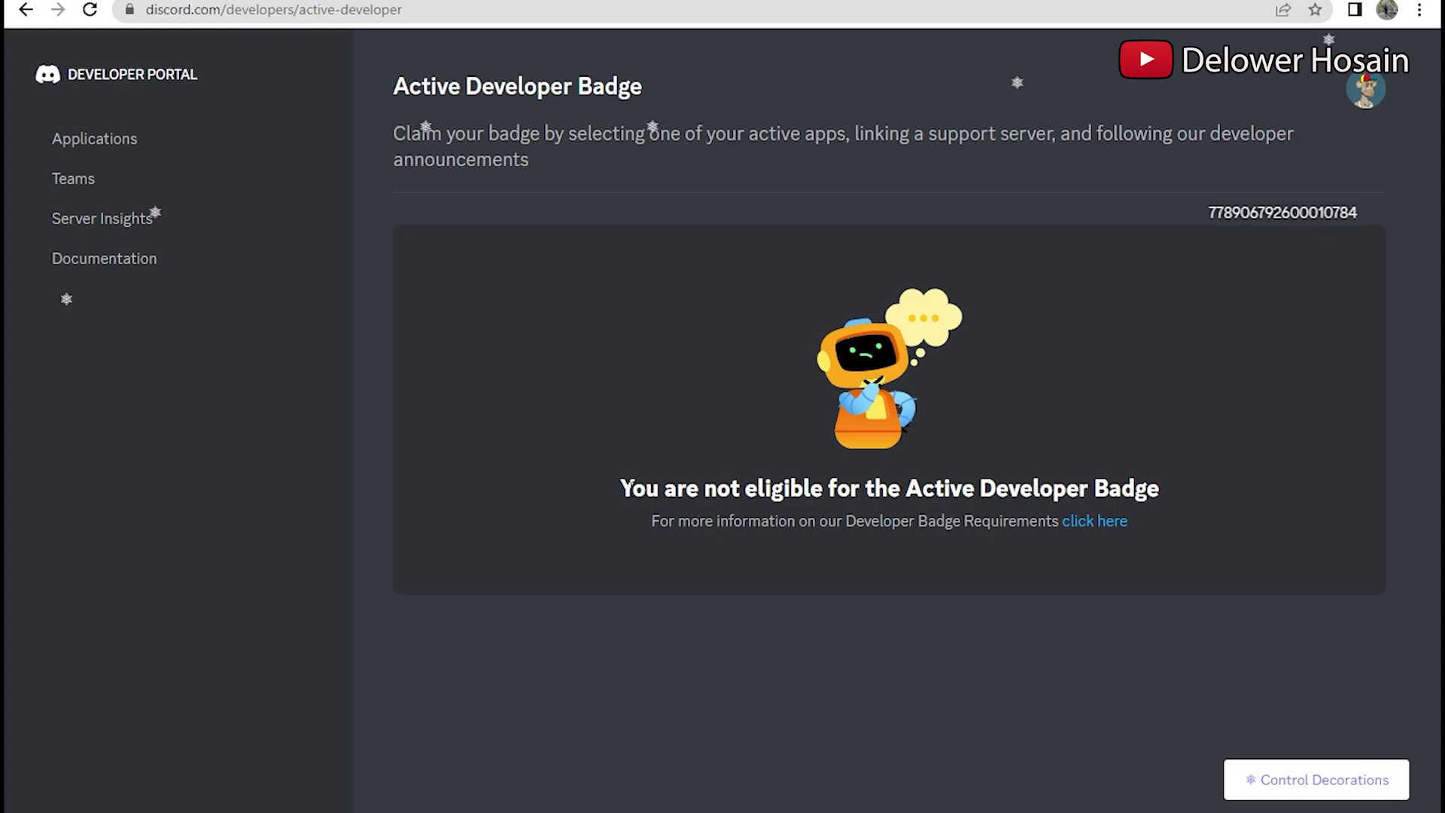
{"action": "left_click_drag", "start_coordinate": [619, 488], "coordinate": [1177, 496]}
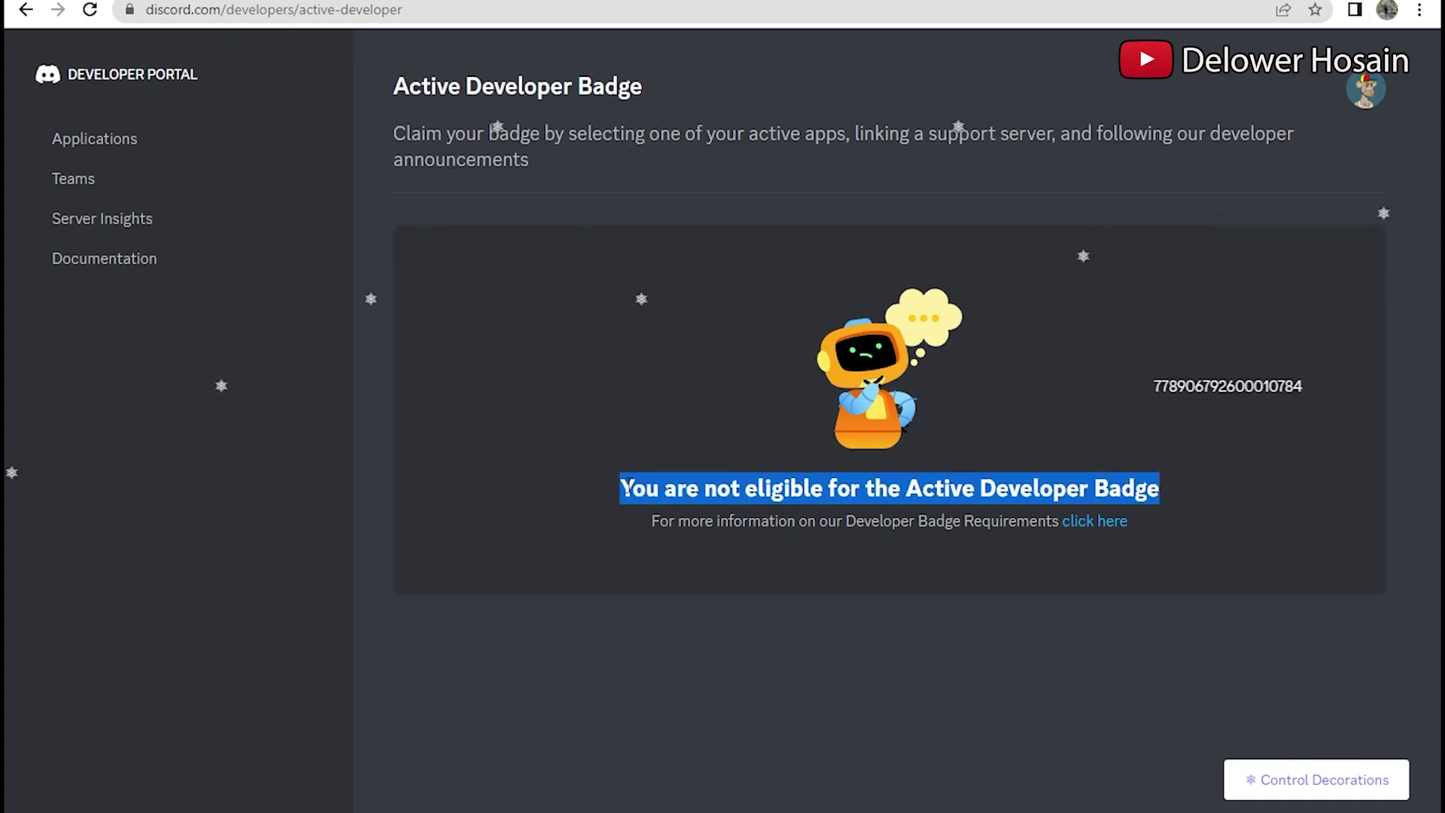
{"action": "left_click", "coordinate": [1177, 498]}
{"action": "left_click_drag", "start_coordinate": [618, 487], "coordinate": [1178, 488]}
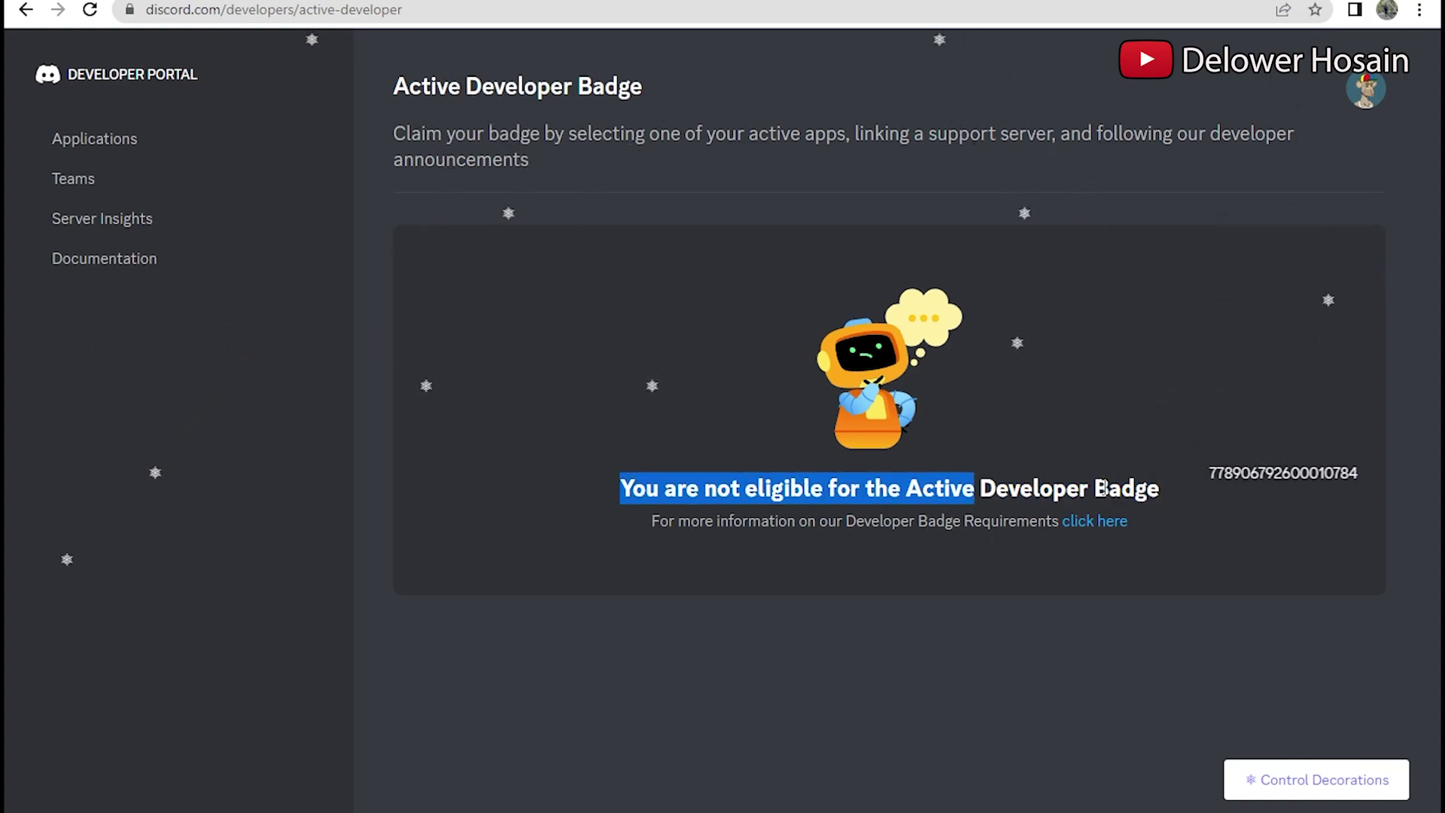
{"action": "left_click", "coordinate": [1168, 439]}
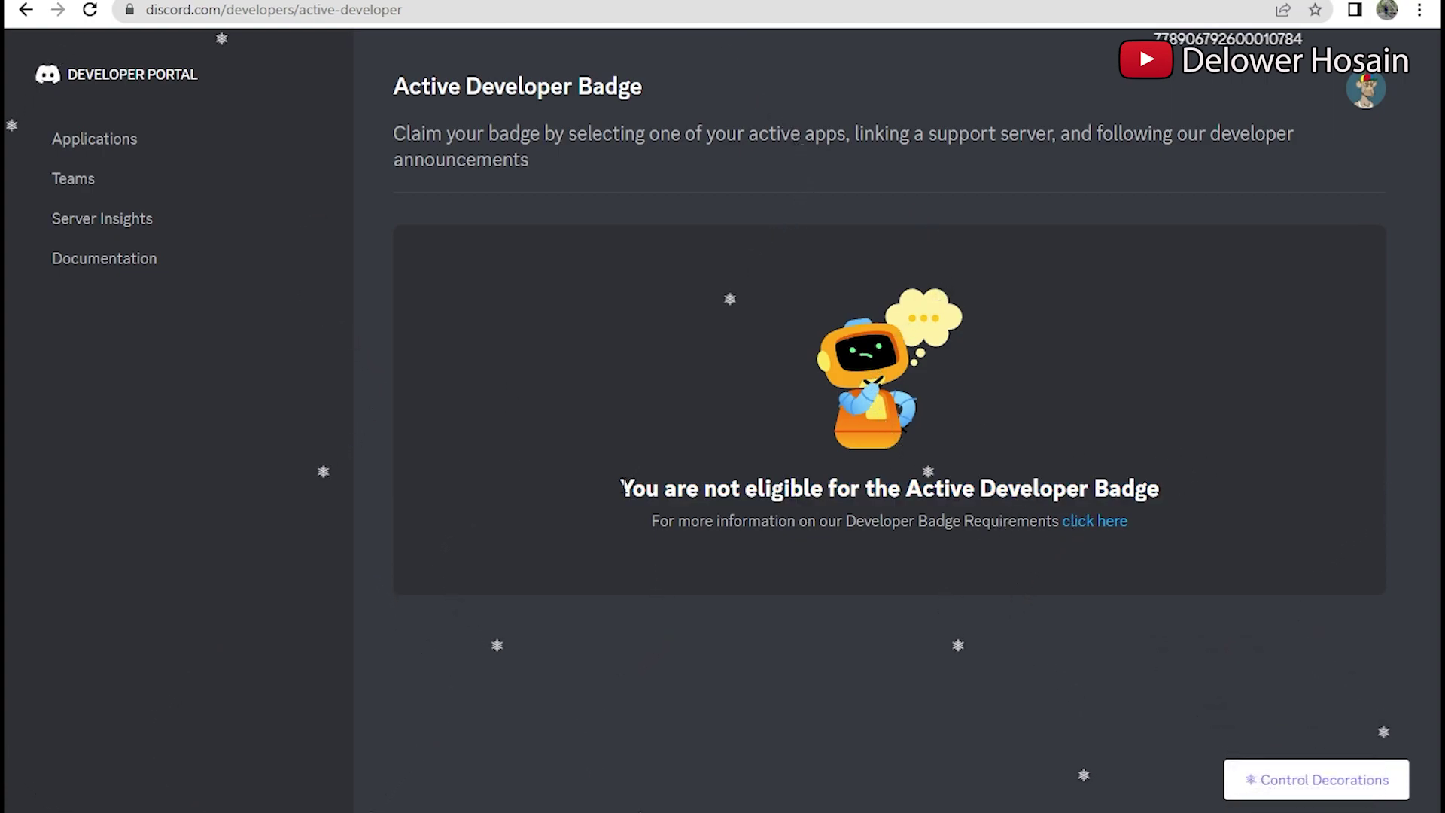
{"action": "left_click_drag", "start_coordinate": [618, 487], "coordinate": [1177, 511]}
Highlight the heading 'You have claimed your Active Developer Badge' on the badge page
{"action": "left_click", "coordinate": [1177, 511]}
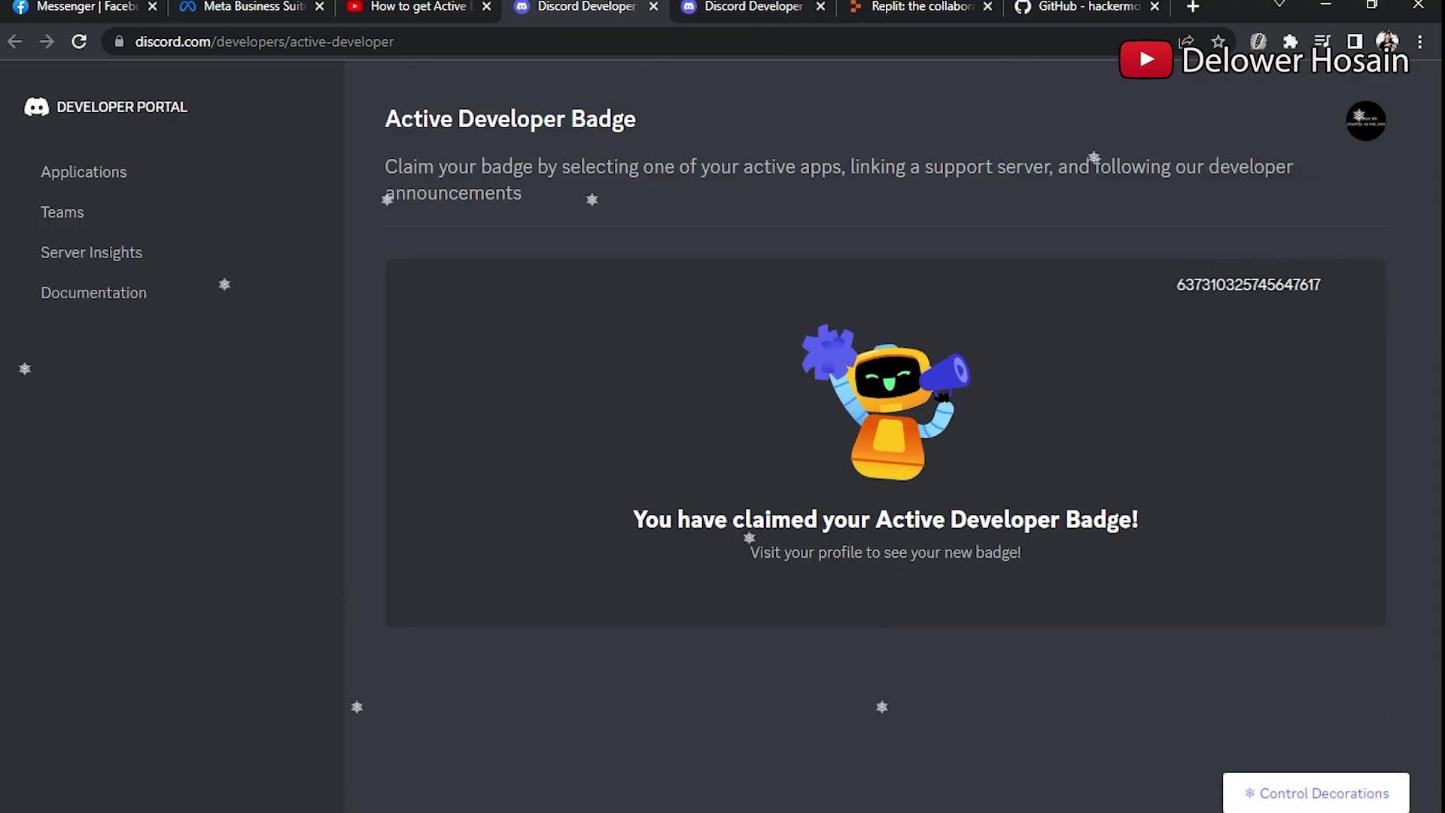
{"action": "left_click_drag", "start_coordinate": [632, 519], "coordinate": [1111, 522]}
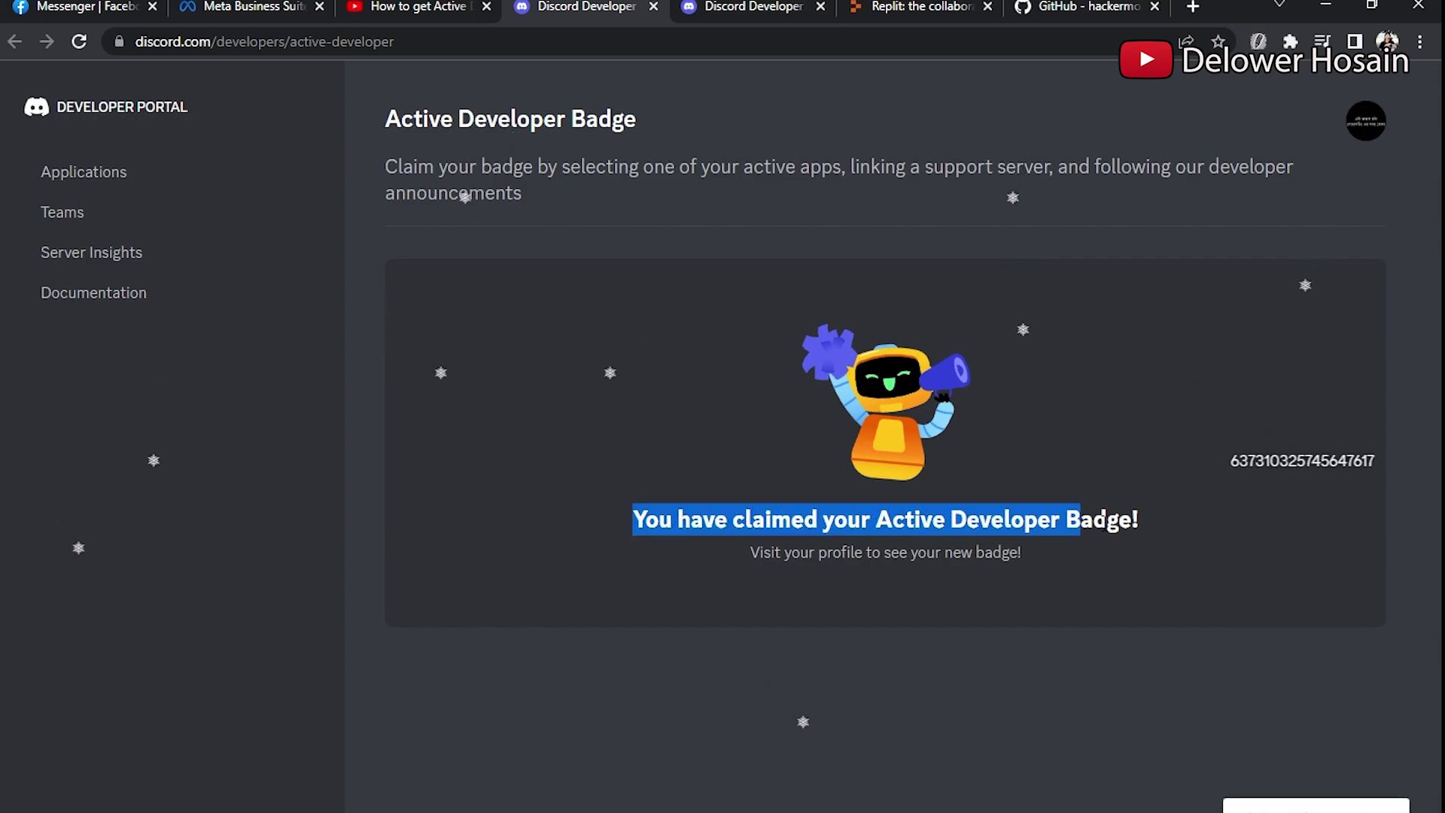
{"action": "left_click", "coordinate": [681, 513]}
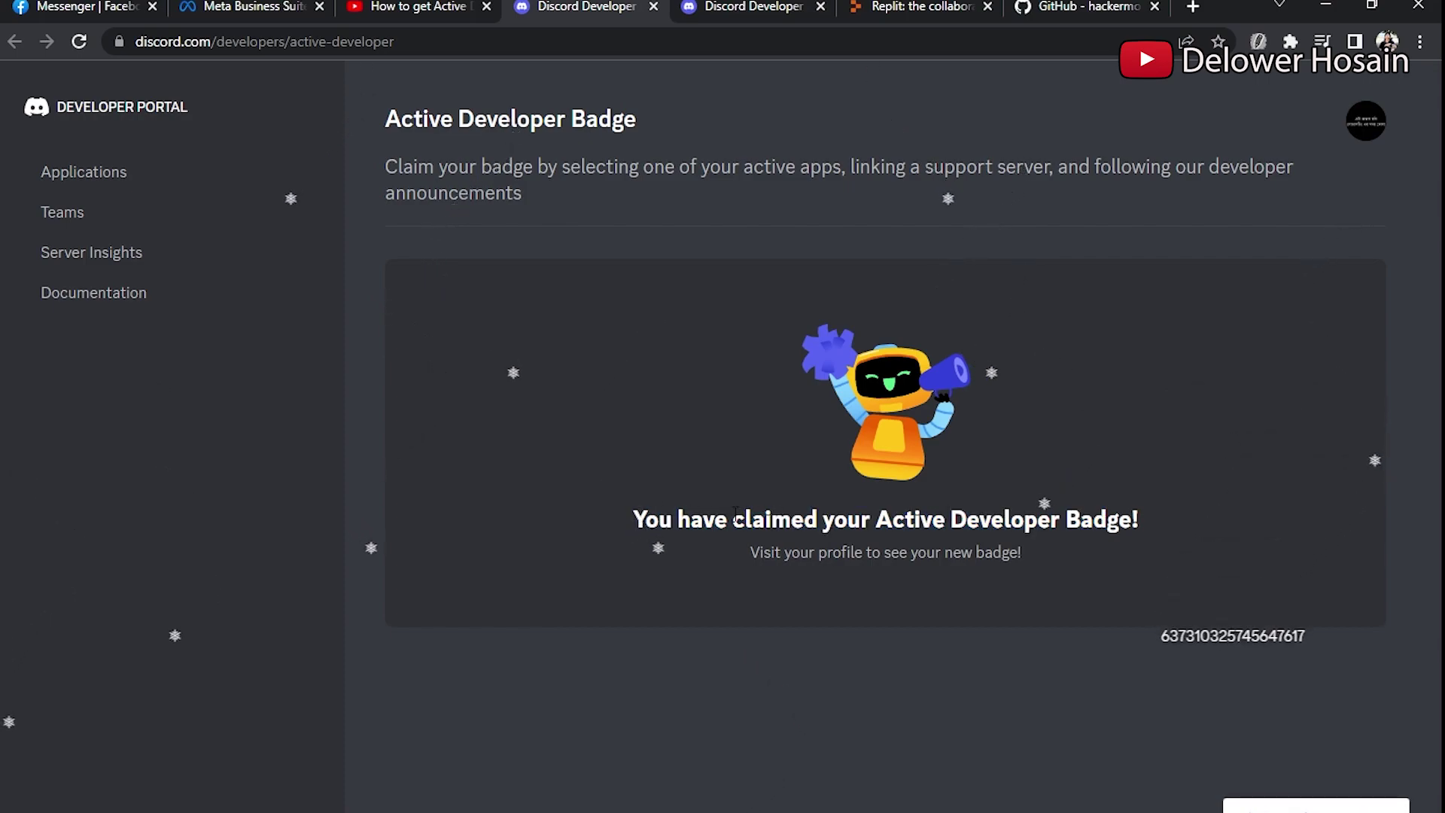